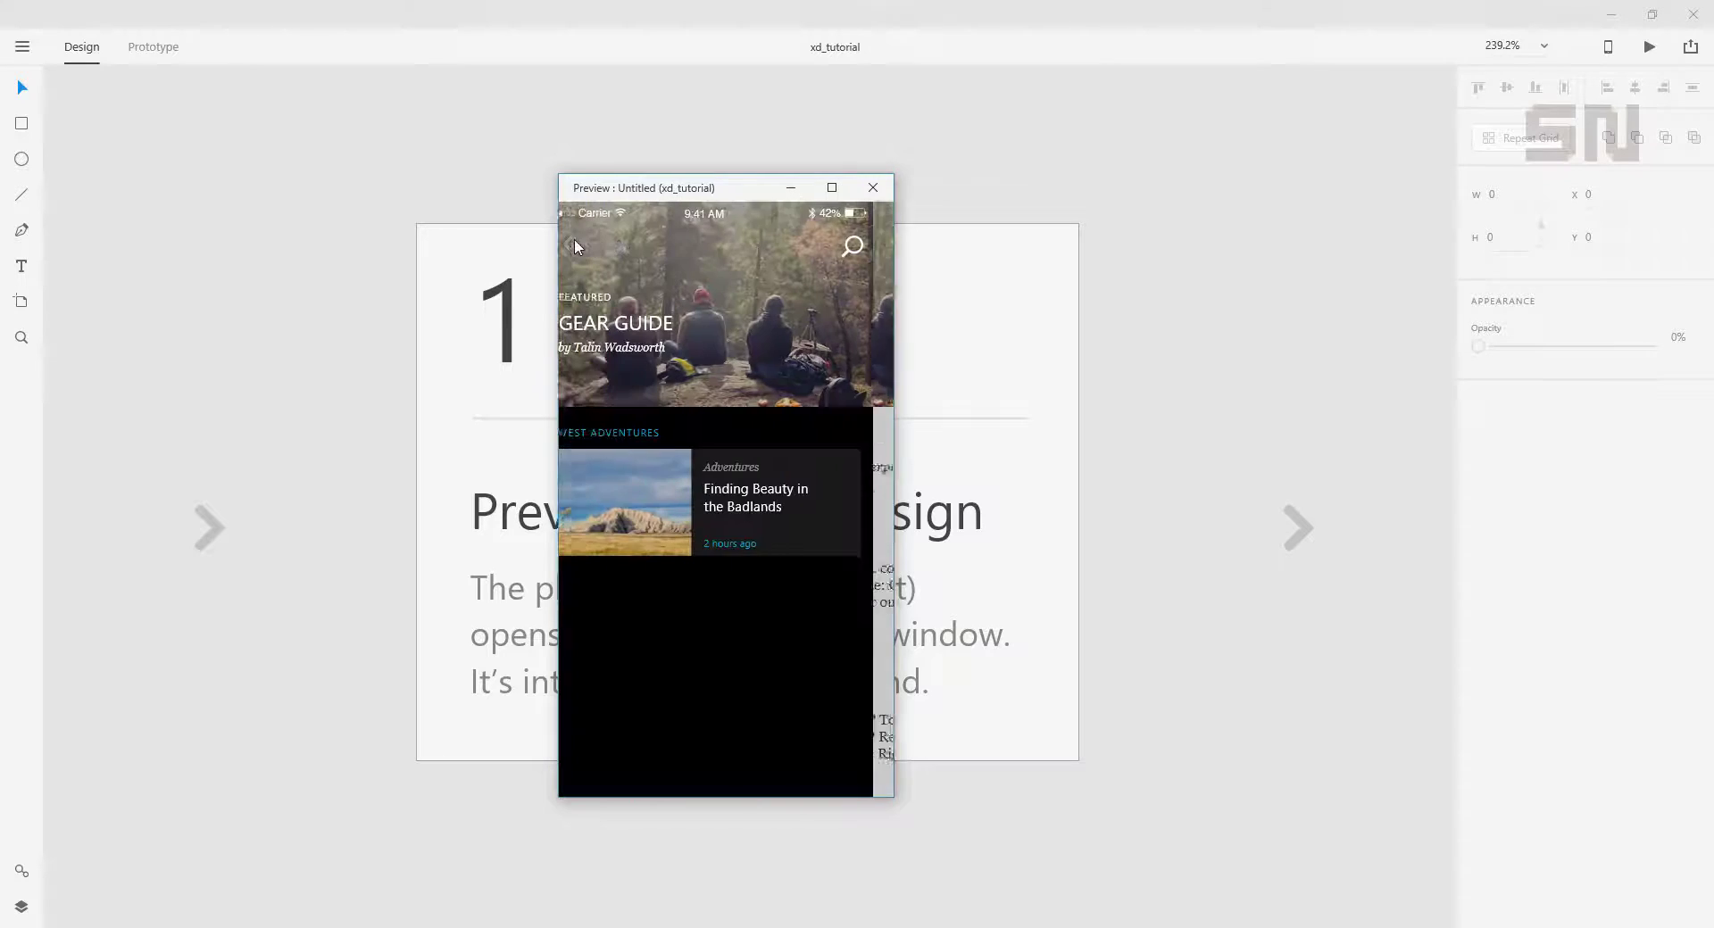
Try the interactive preview by navigating between the Blog and Home screens, and close the preview window.
{"action": "left_click", "coordinate": [579, 244]}
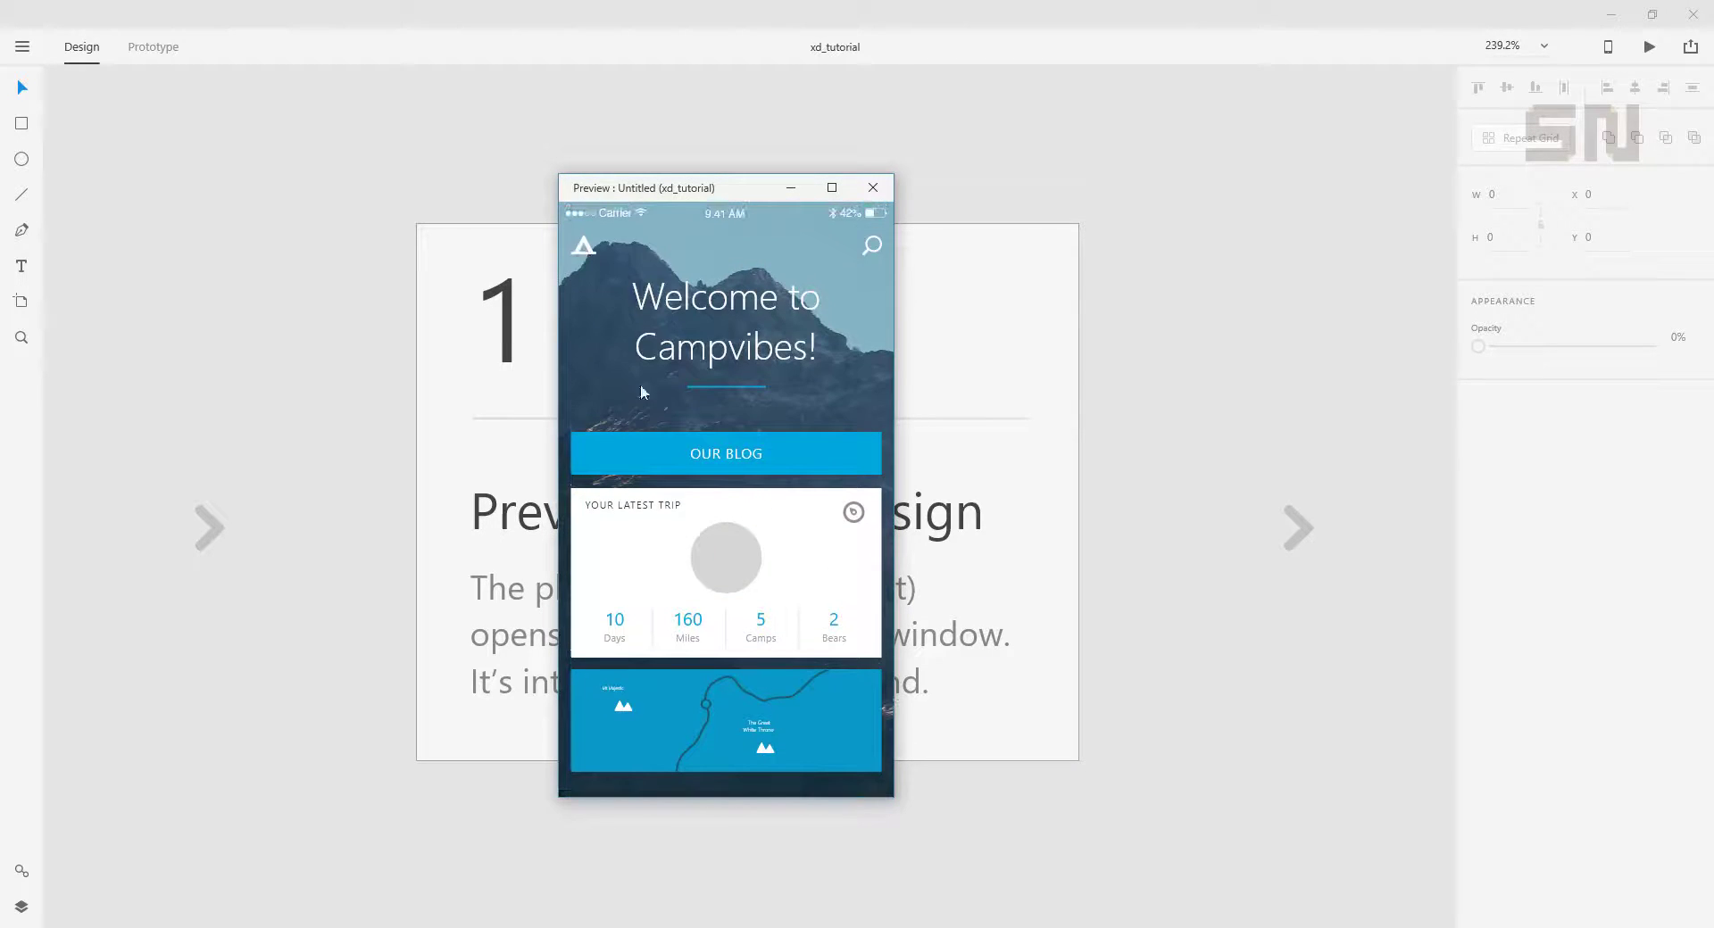
{"action": "left_click", "coordinate": [720, 461]}
{"action": "left_click", "coordinate": [579, 247]}
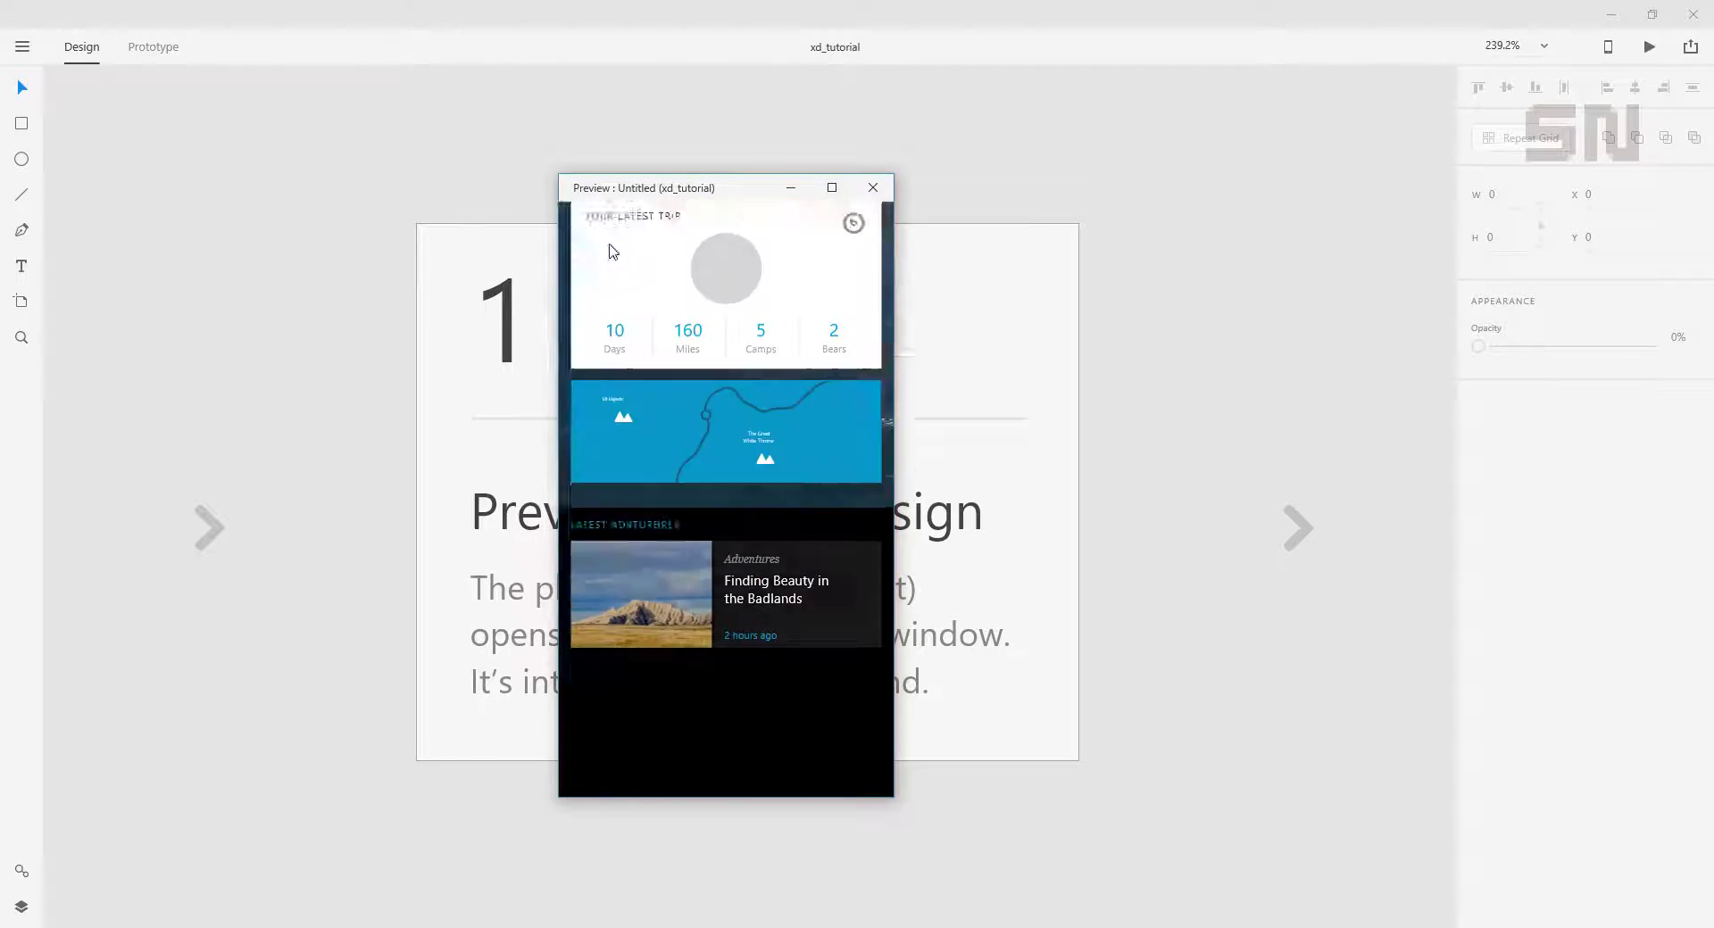
{"action": "left_click", "coordinate": [874, 190]}
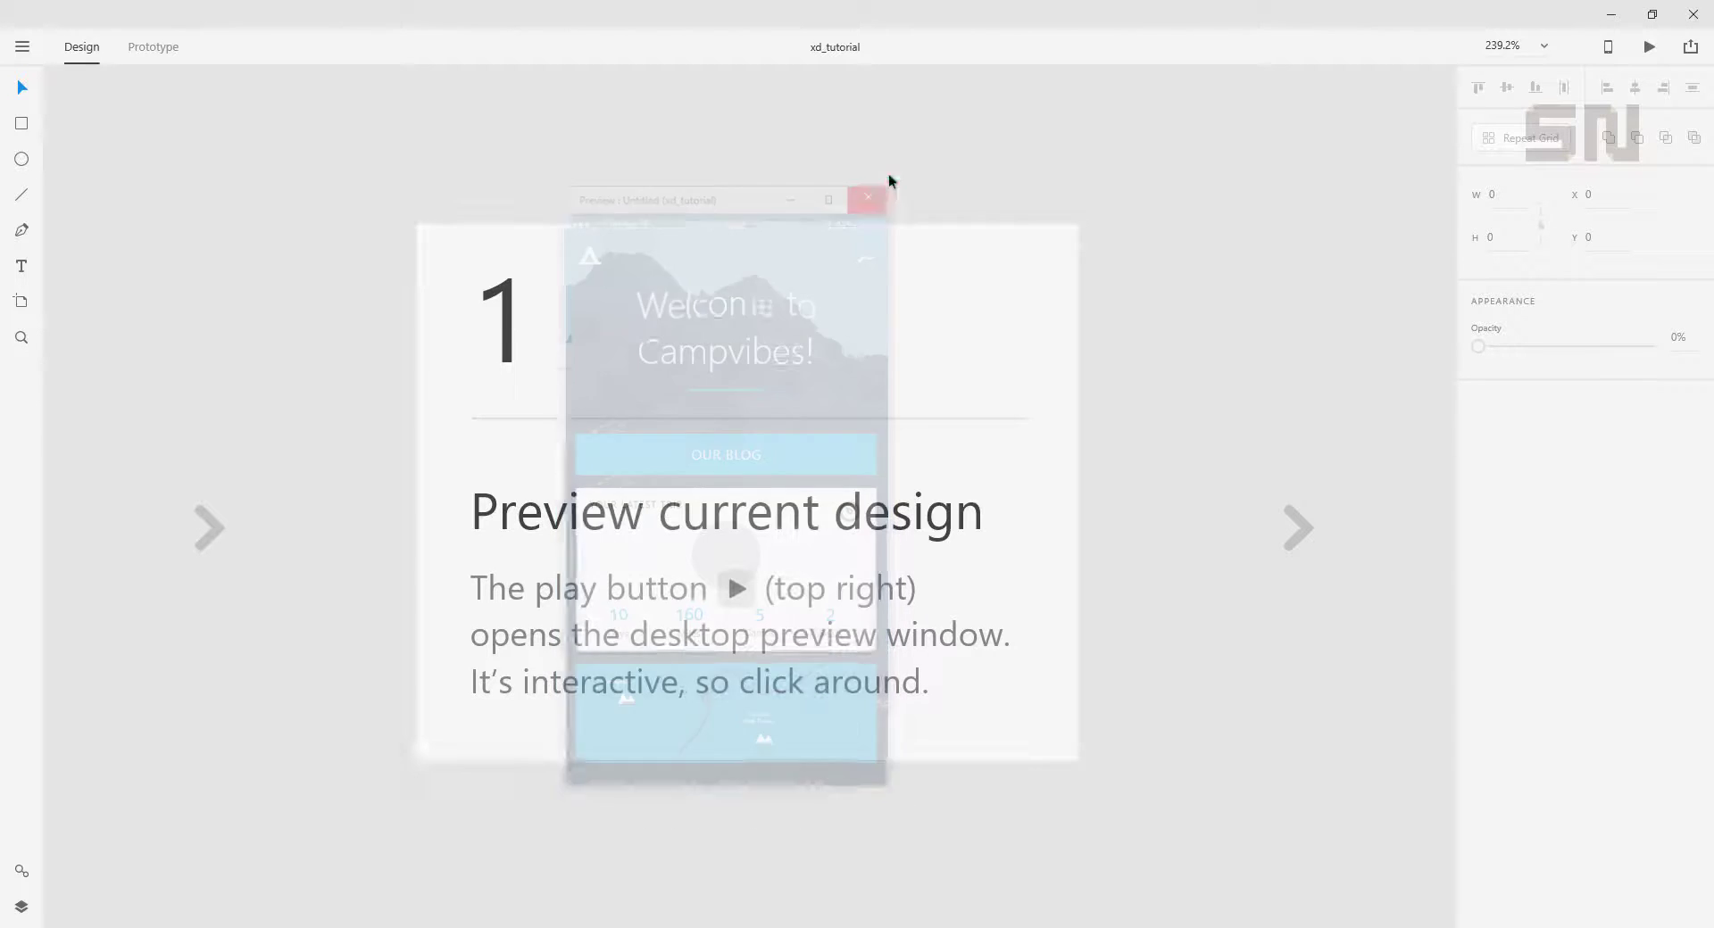
Create an iPhone 6/7 artboard in the empty box beside the step 2 instructions and move the blue Campvibes logo onto it.
{"action": "left_click_drag", "start_coordinate": [1223, 403], "coordinate": [271, 374]}
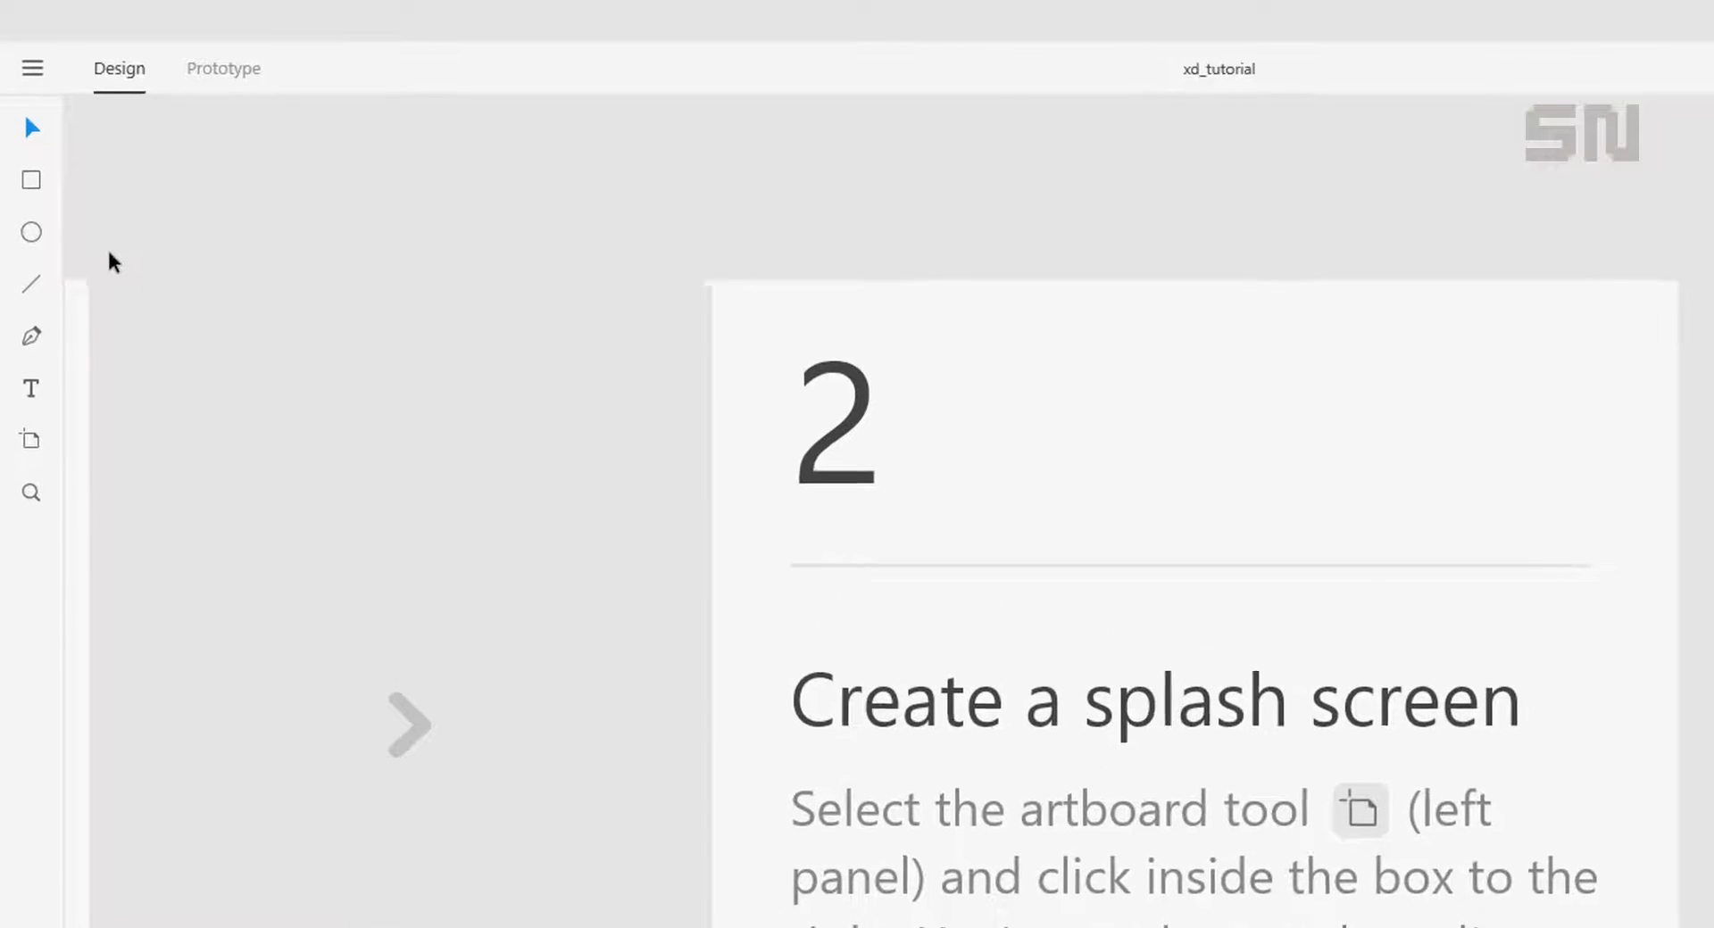
{"action": "left_click", "coordinate": [29, 454]}
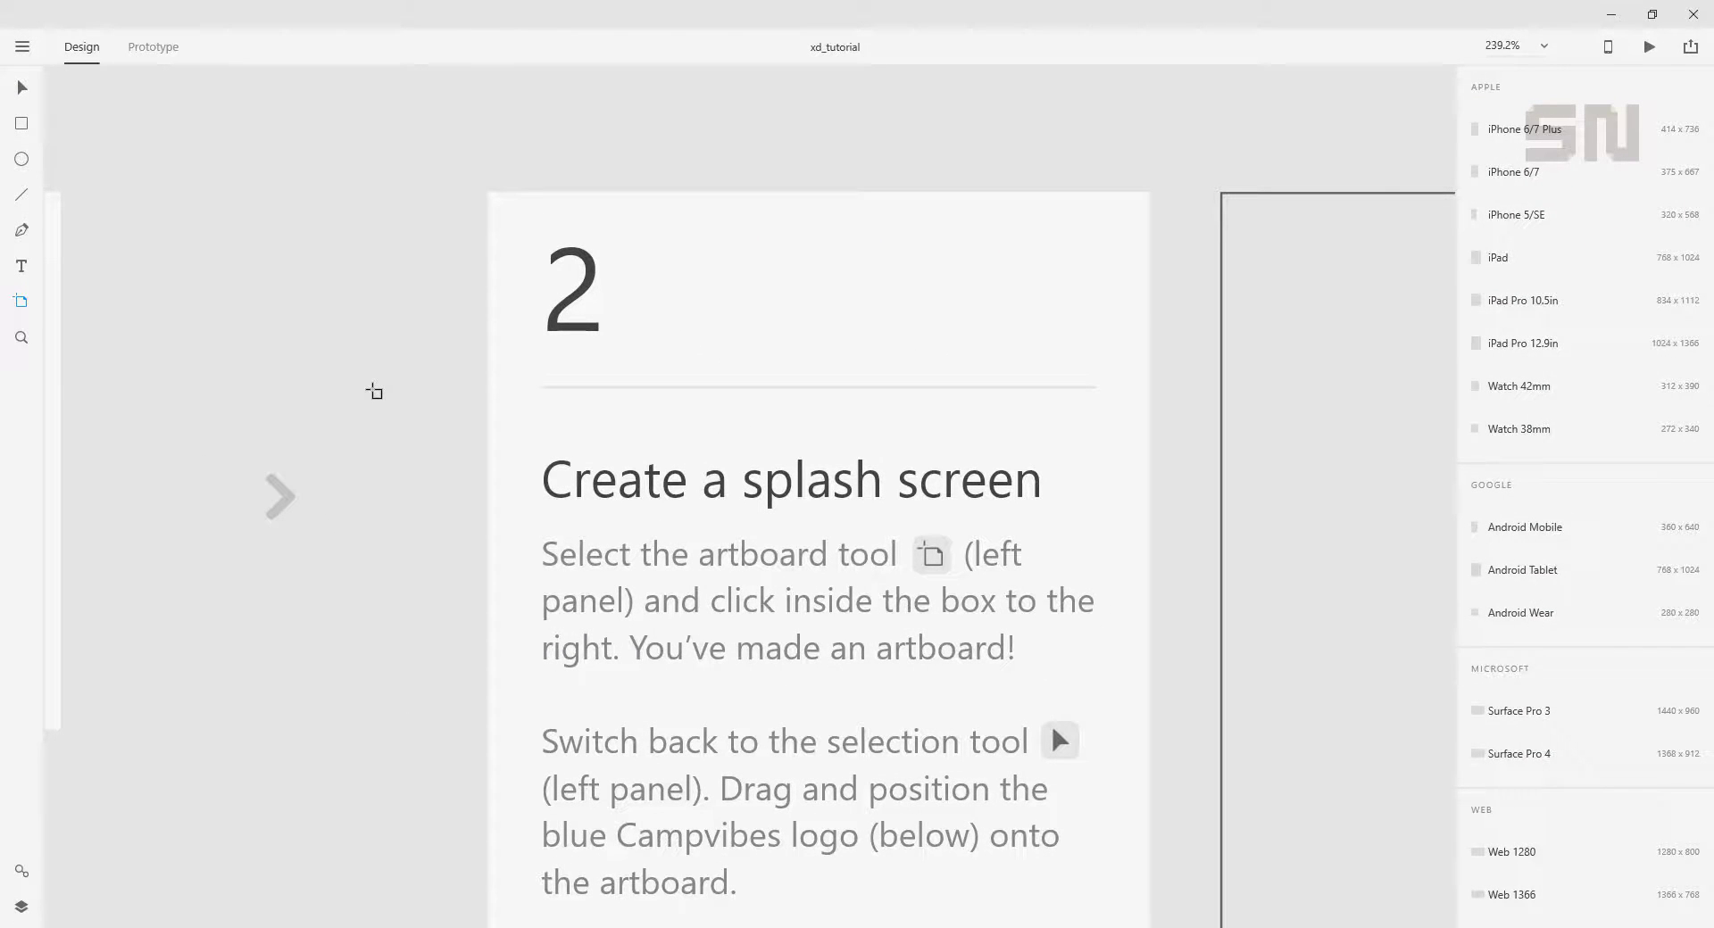
{"action": "scroll", "coordinate": [975, 662], "scroll_direction": "right", "scroll_amount": 5}
{"action": "scroll", "coordinate": [975, 661], "scroll_direction": "down", "scroll_amount": 2}
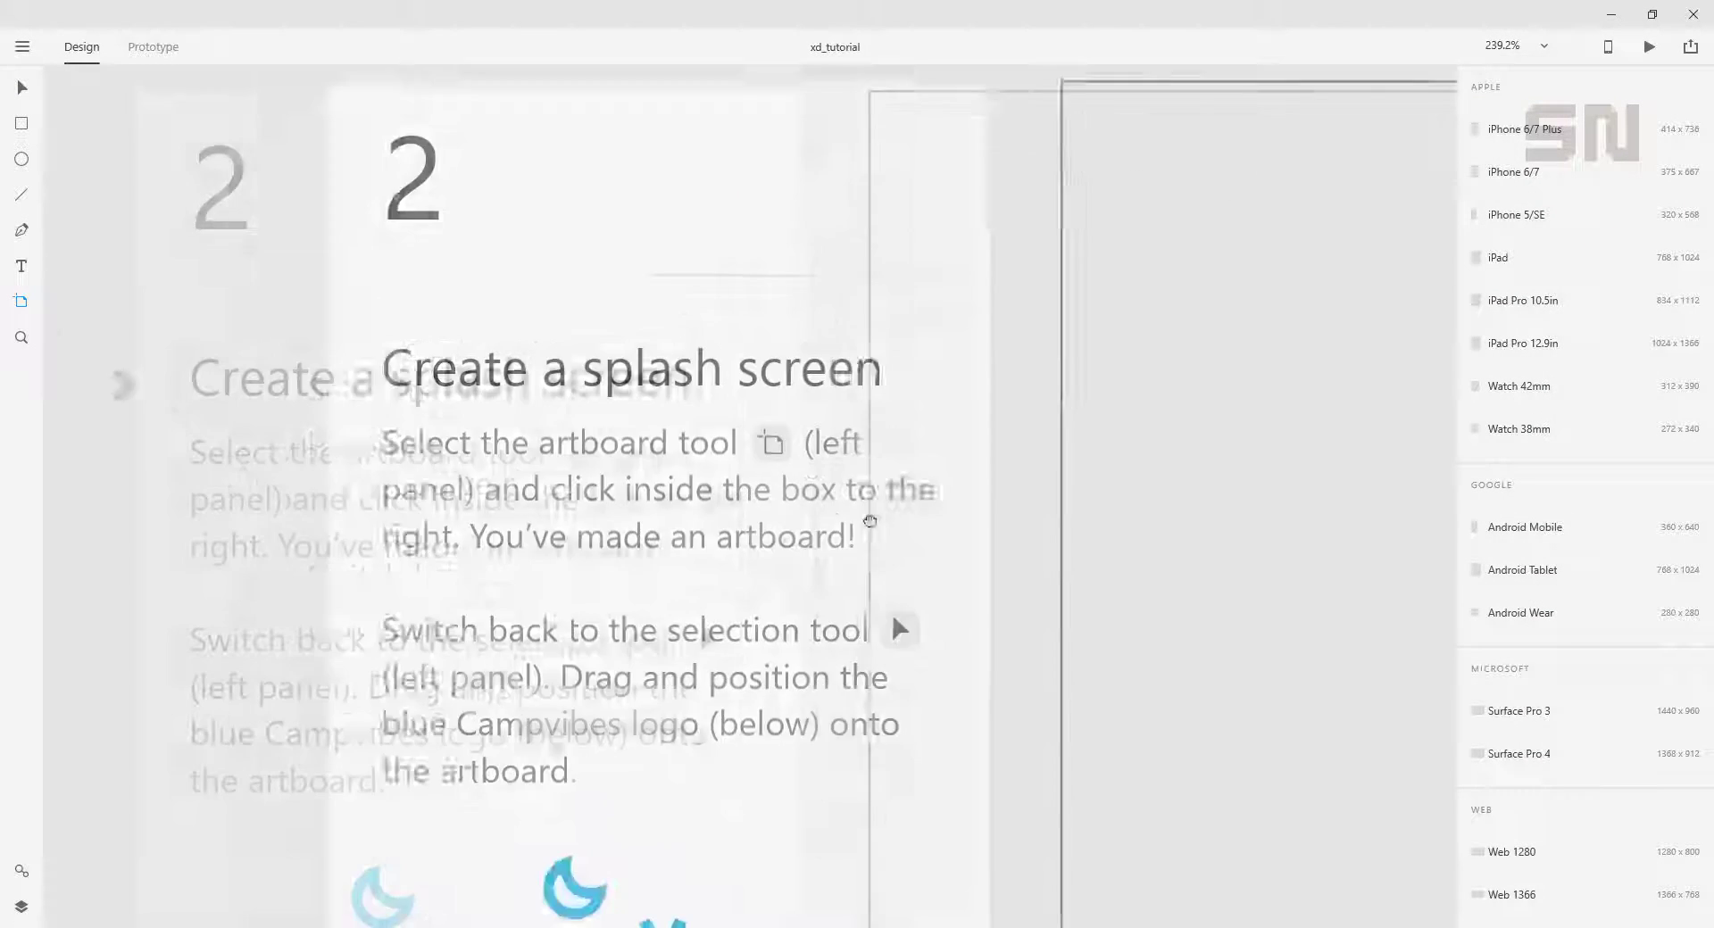
{"action": "left_click", "coordinate": [873, 422]}
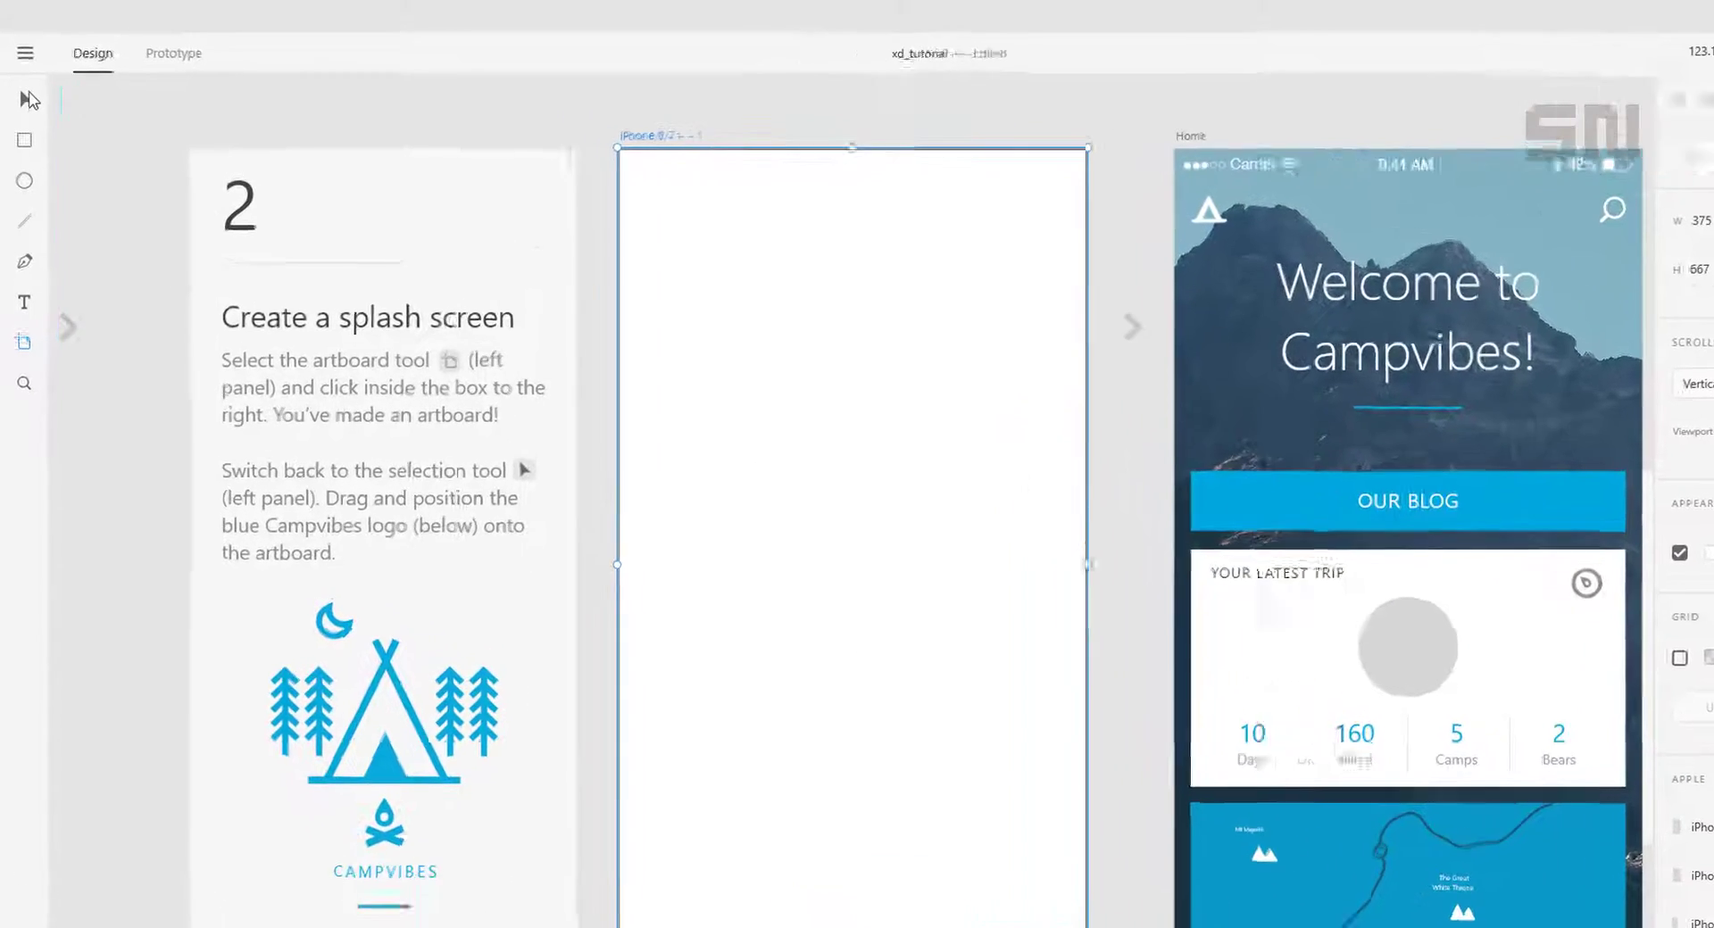
{"action": "left_click", "coordinate": [22, 87]}
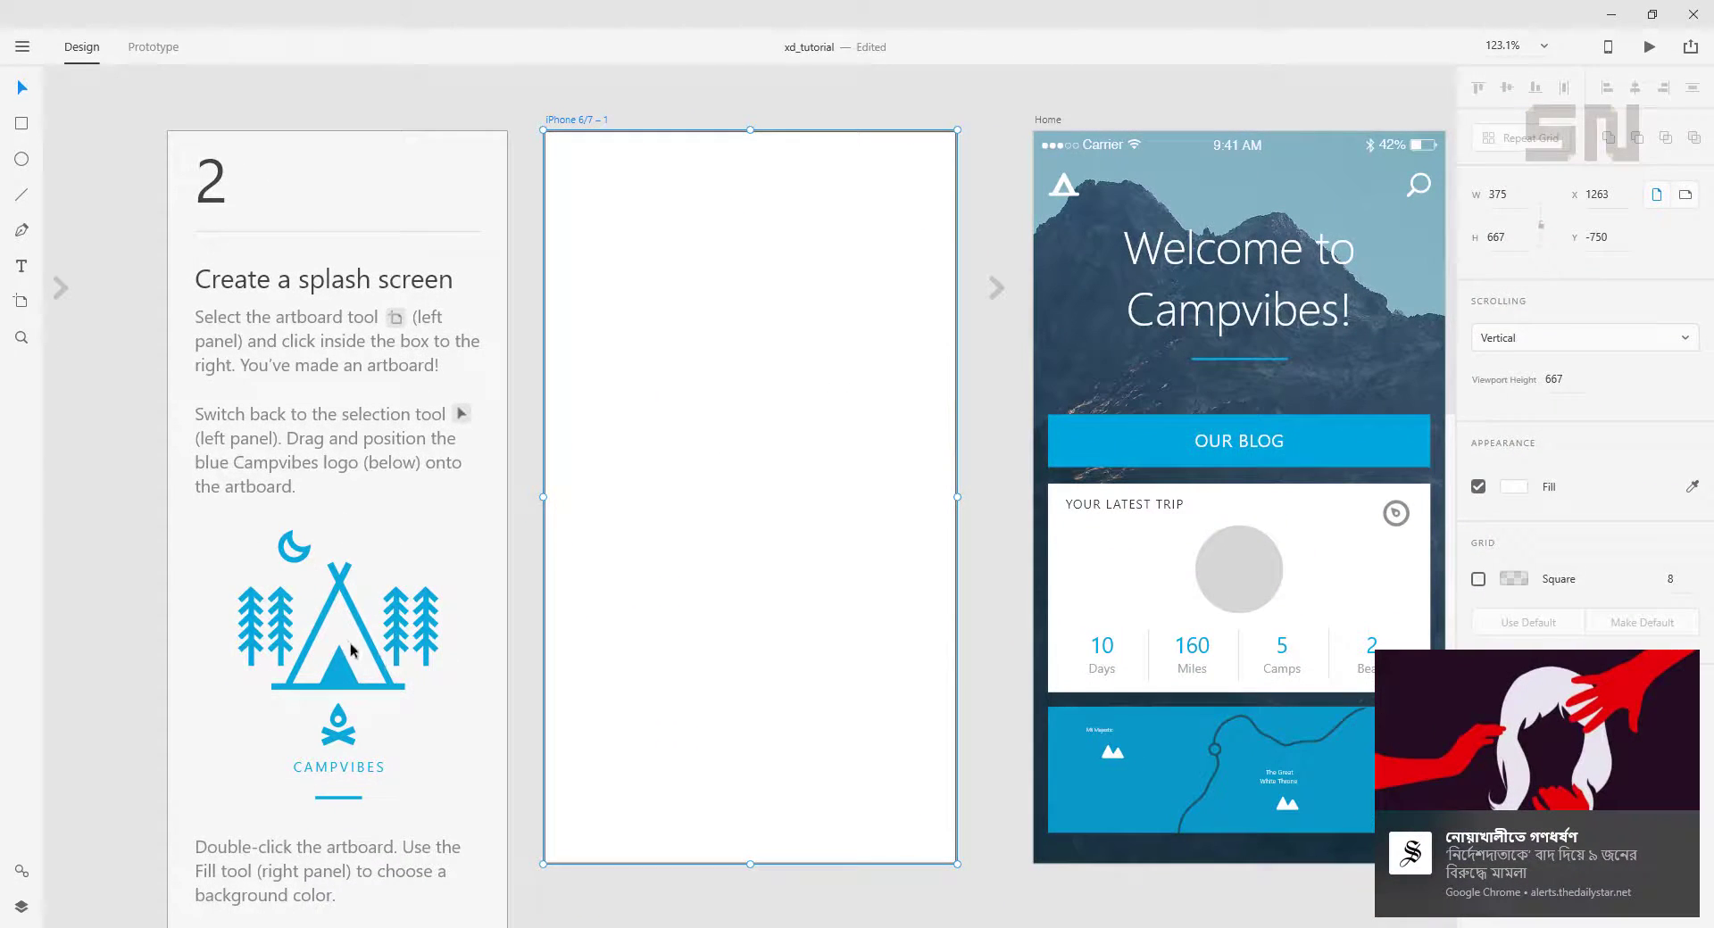
{"action": "left_click_drag", "start_coordinate": [330, 662], "coordinate": [755, 489]}
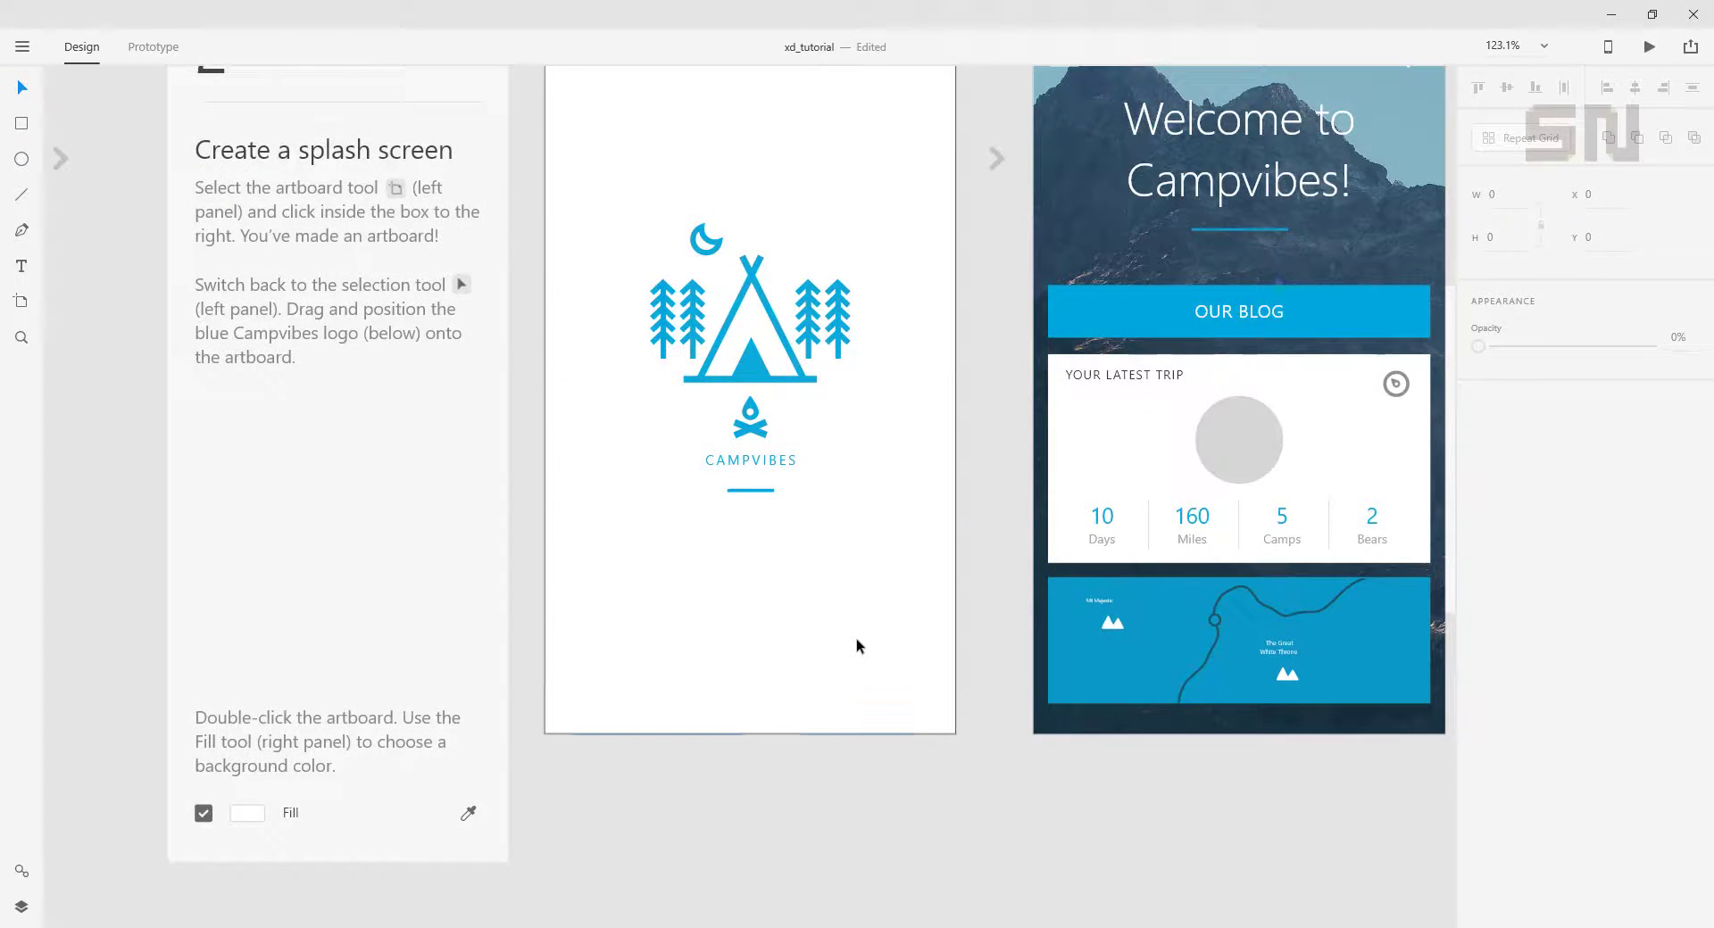
Change the background fill of the new splash screen artboard to a dark blue.
{"action": "double_click", "coordinate": [857, 645]}
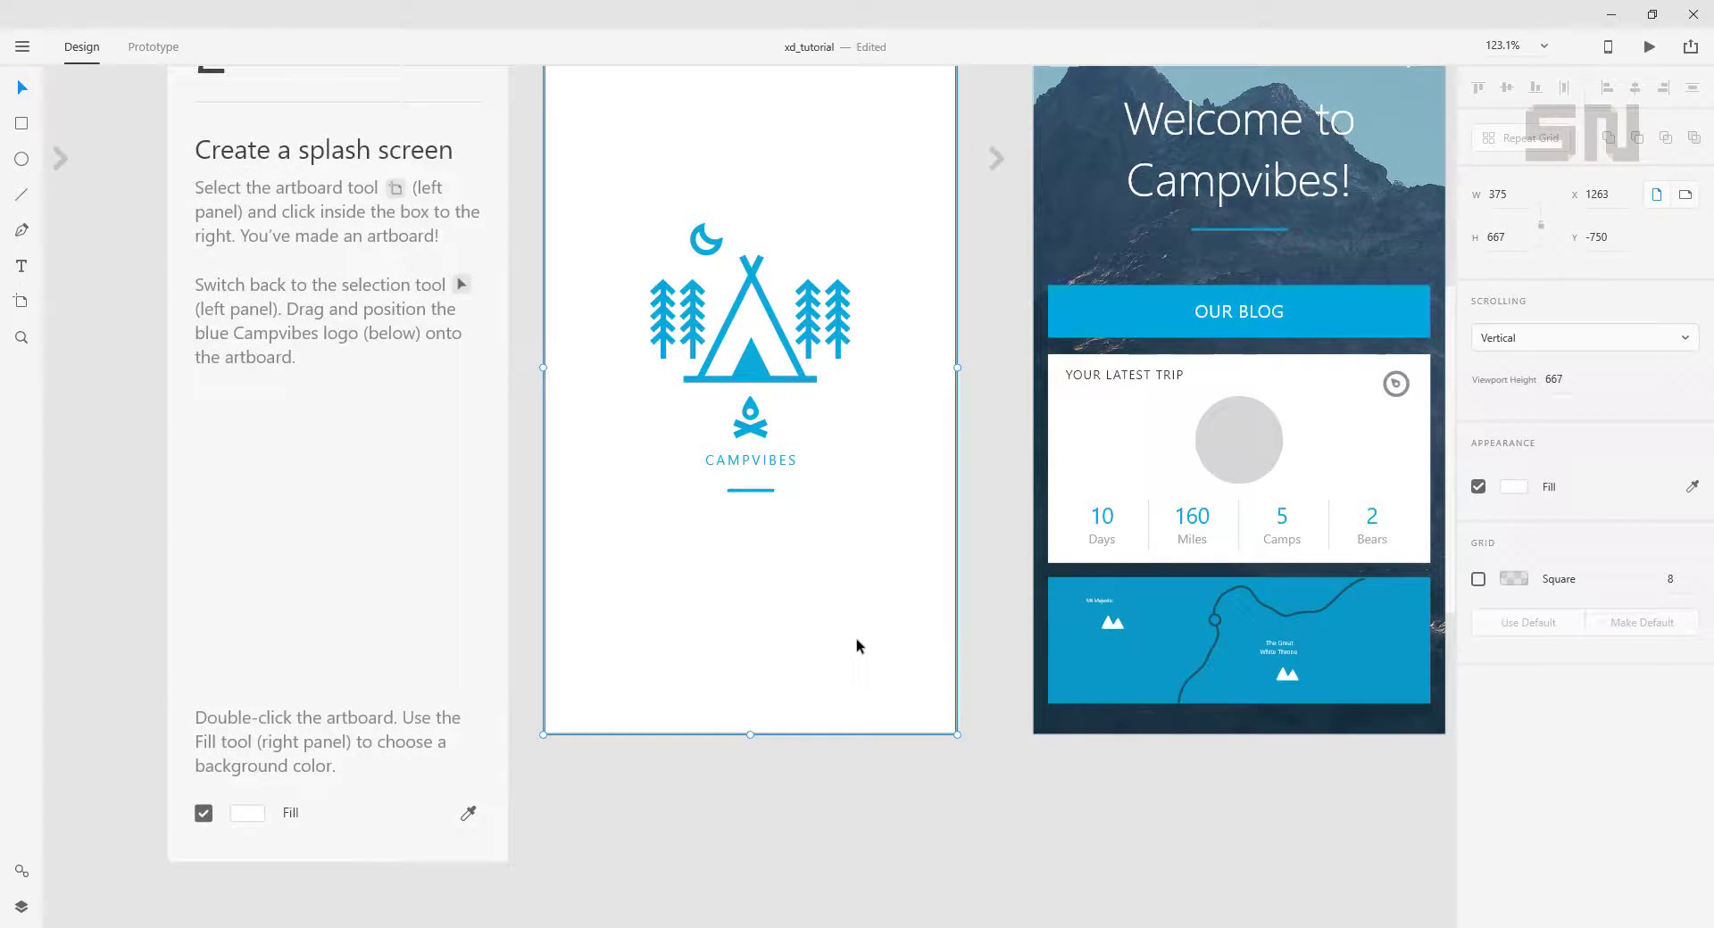
{"action": "left_click", "coordinate": [1514, 489]}
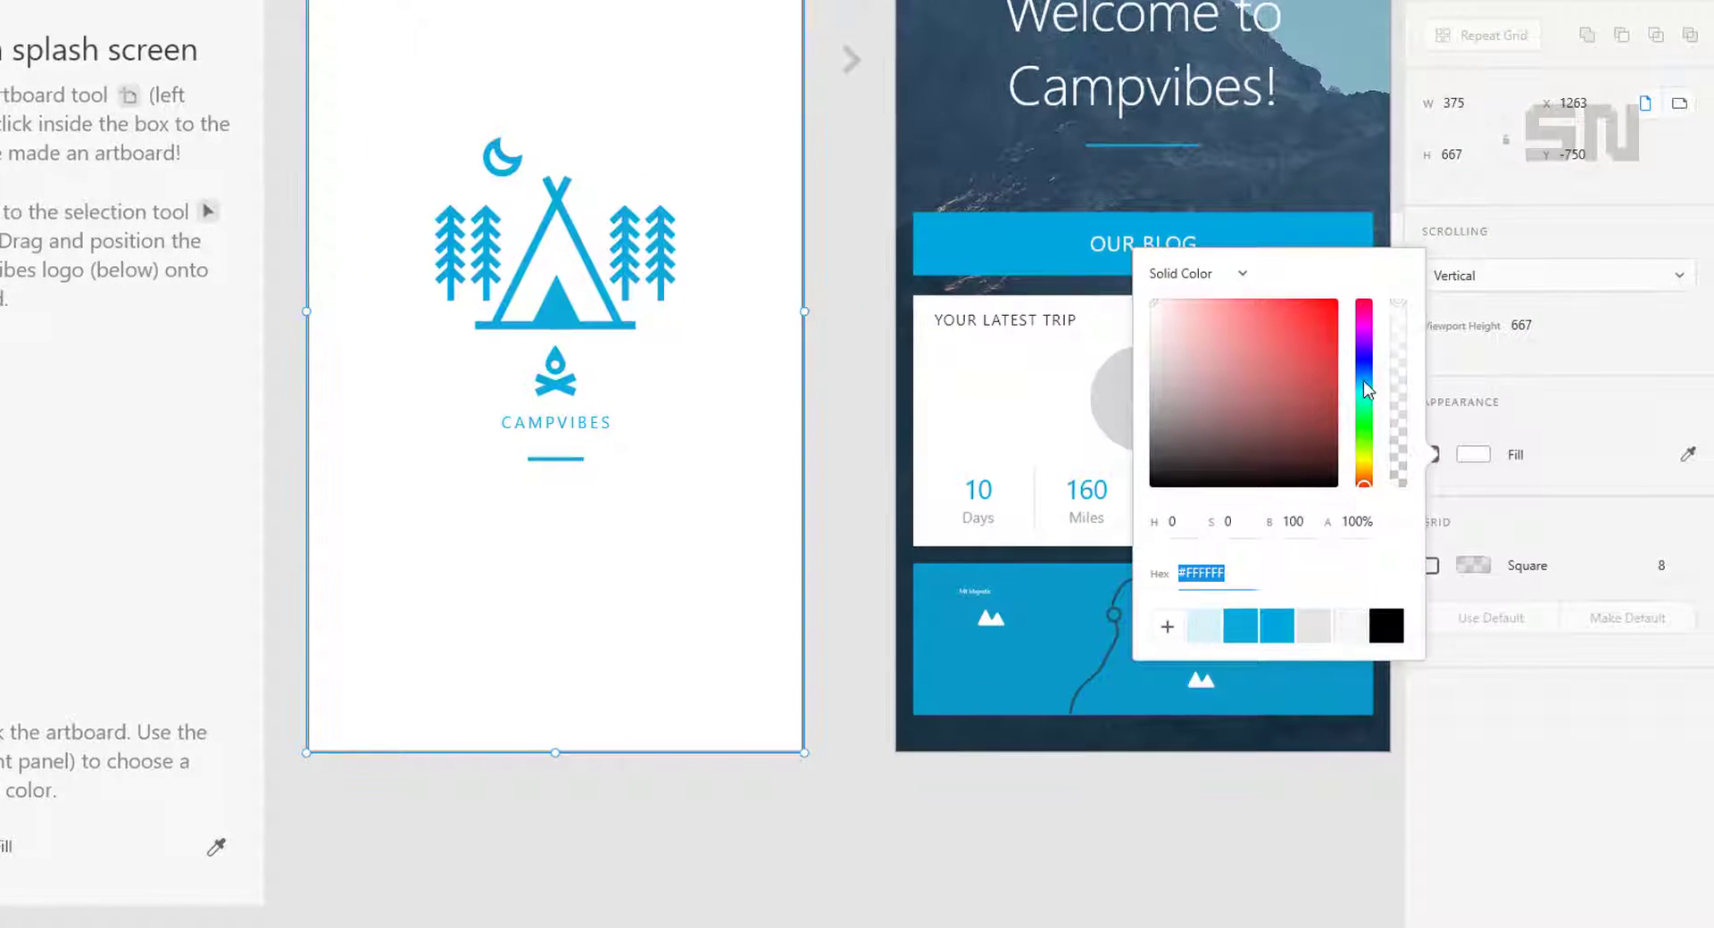
{"action": "left_click_drag", "start_coordinate": [1371, 431], "coordinate": [1364, 380]}
{"action": "left_click_drag", "start_coordinate": [1295, 448], "coordinate": [1296, 411]}
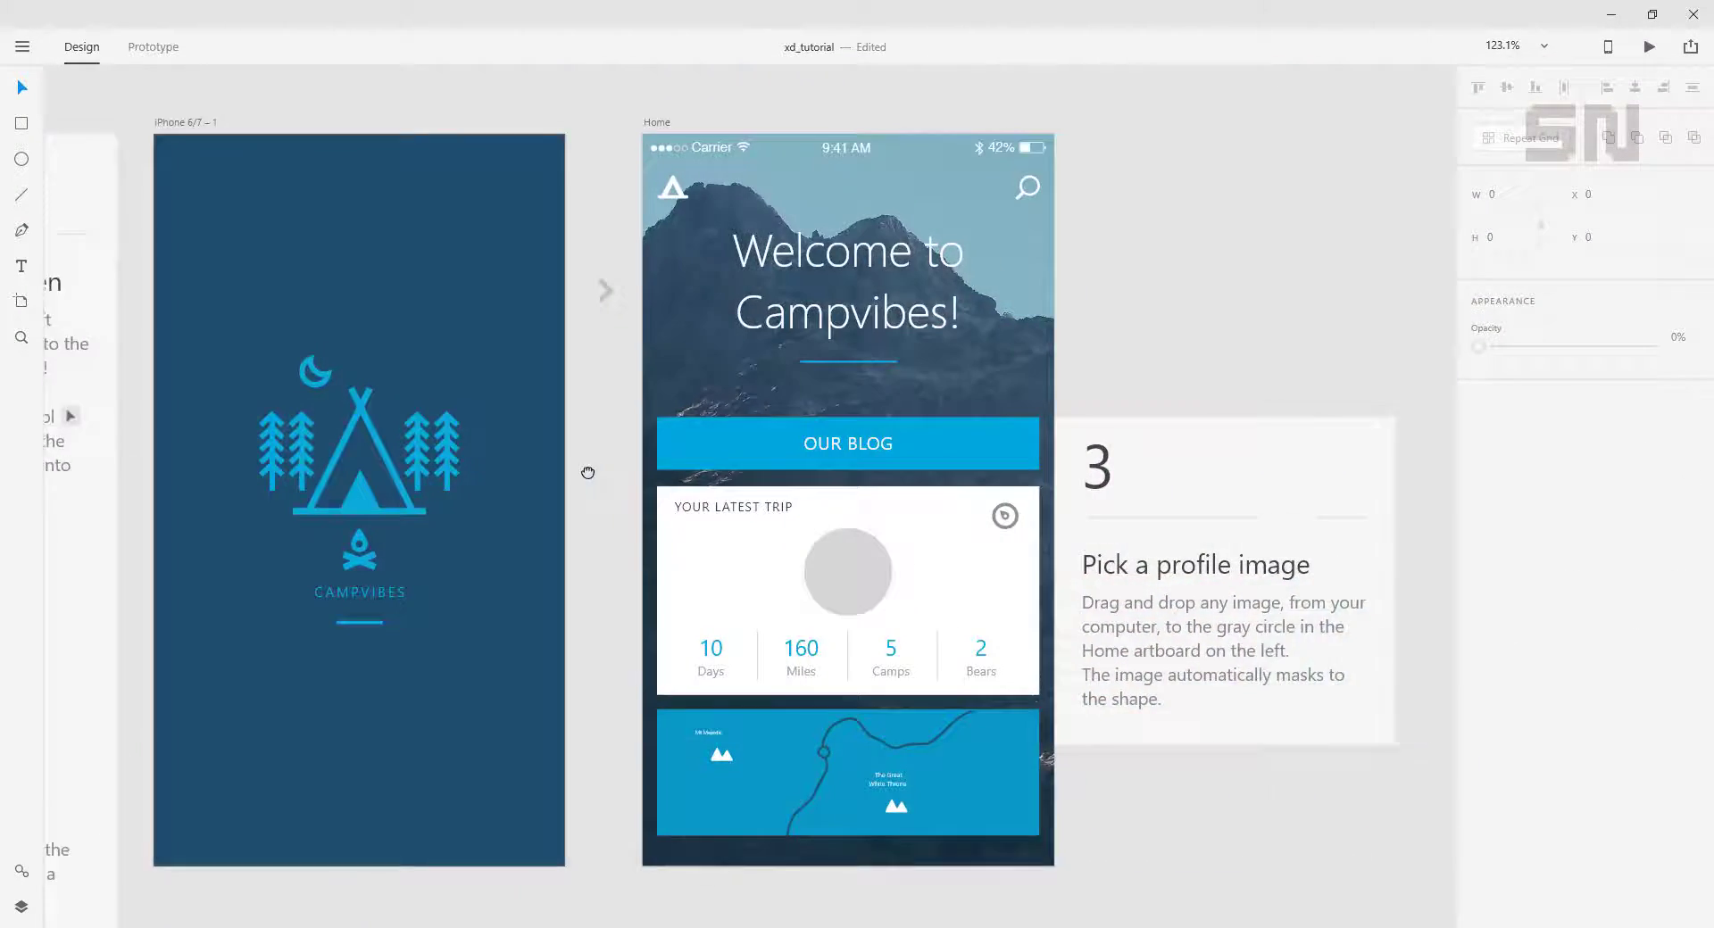
Switch to File Explorer's girly pics folder and place the hair-bun portrait from the file starting with 17021953 in the Home artboard's gray circle.
{"action": "left_click_drag", "start_coordinate": [585, 474], "coordinate": [494, 474]}
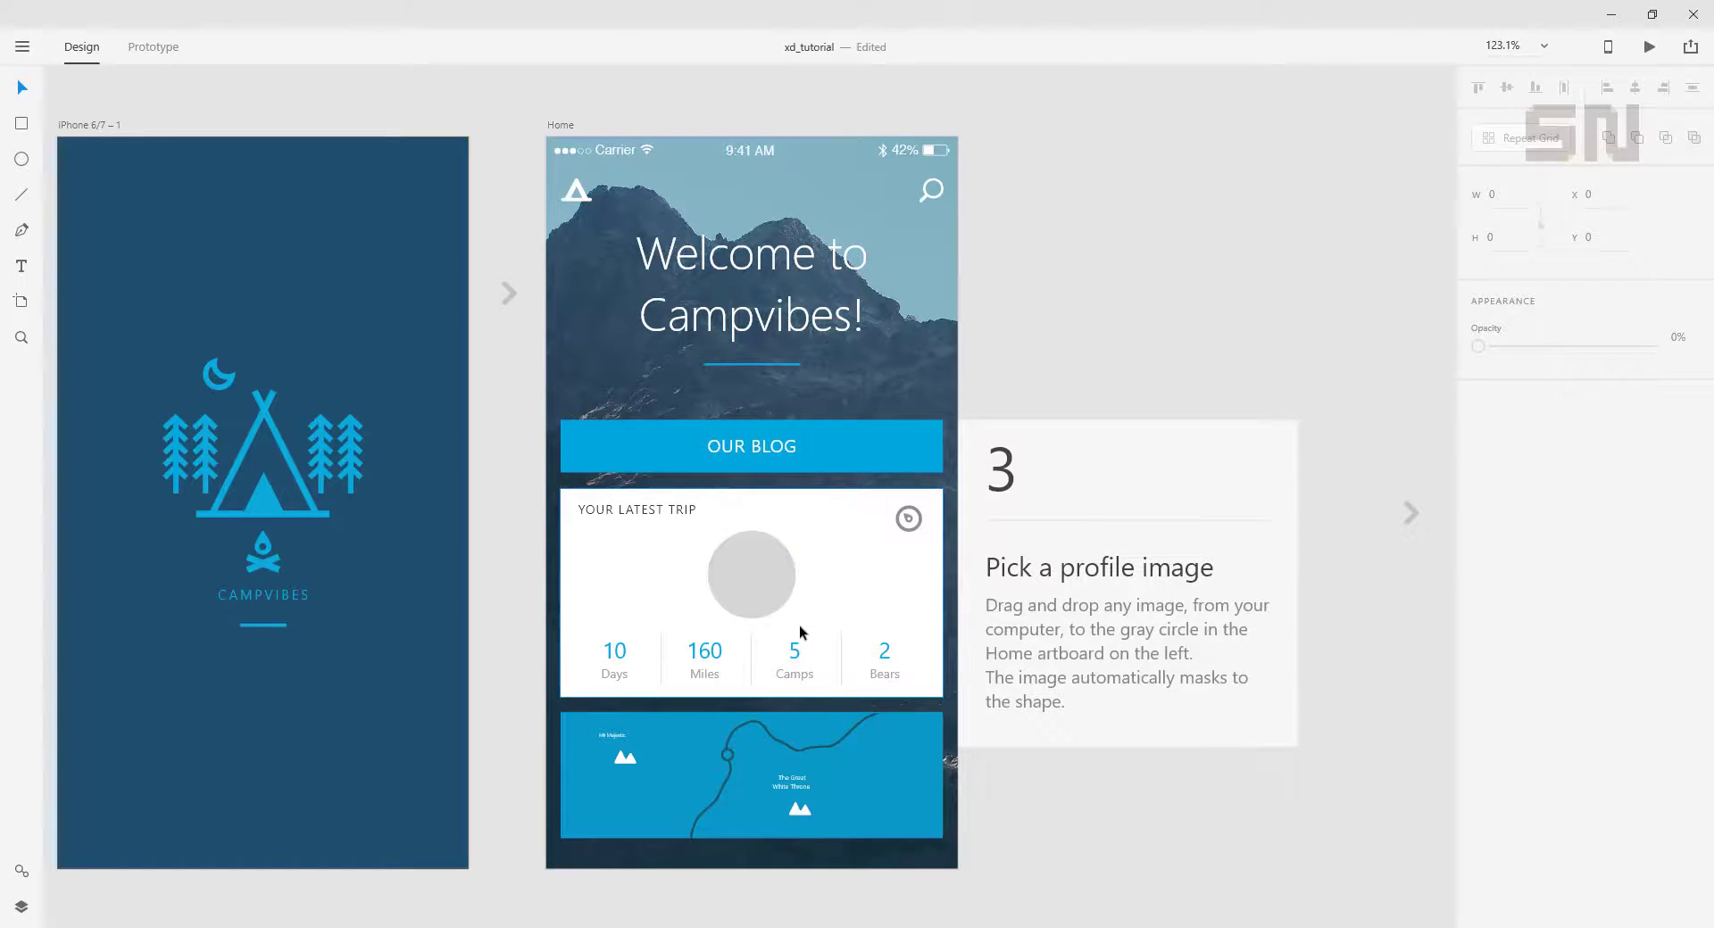
{"action": "key", "text": "alt+Tab"}
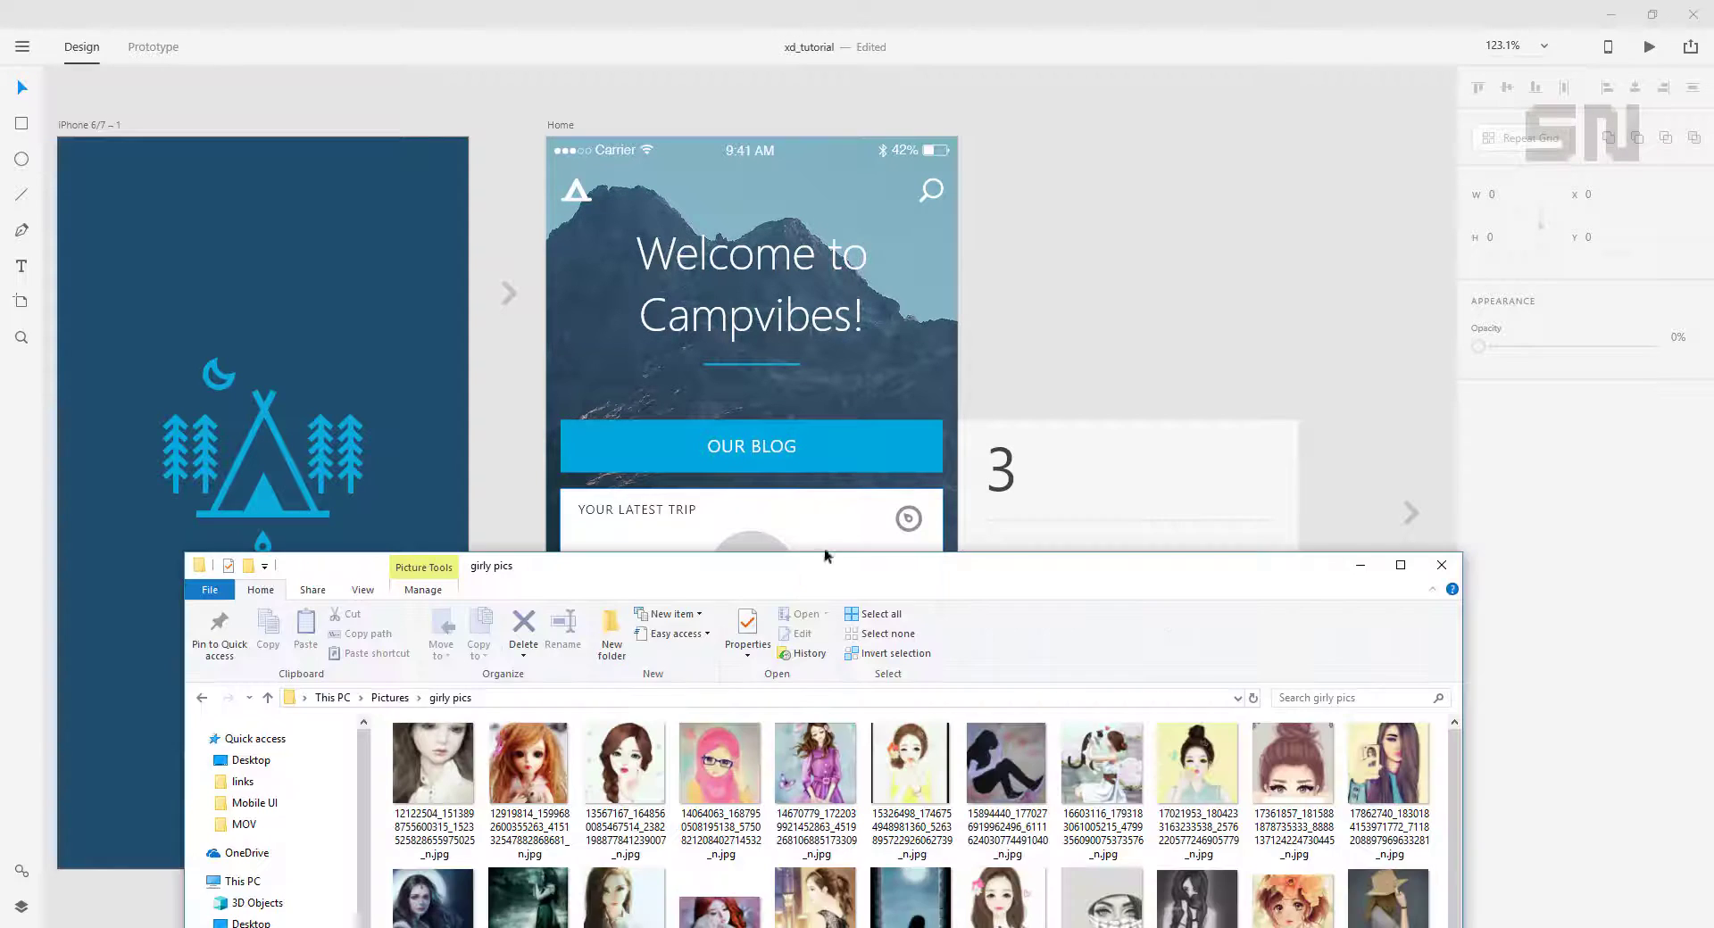
{"action": "left_click_drag", "start_coordinate": [826, 564], "coordinate": [812, 671]}
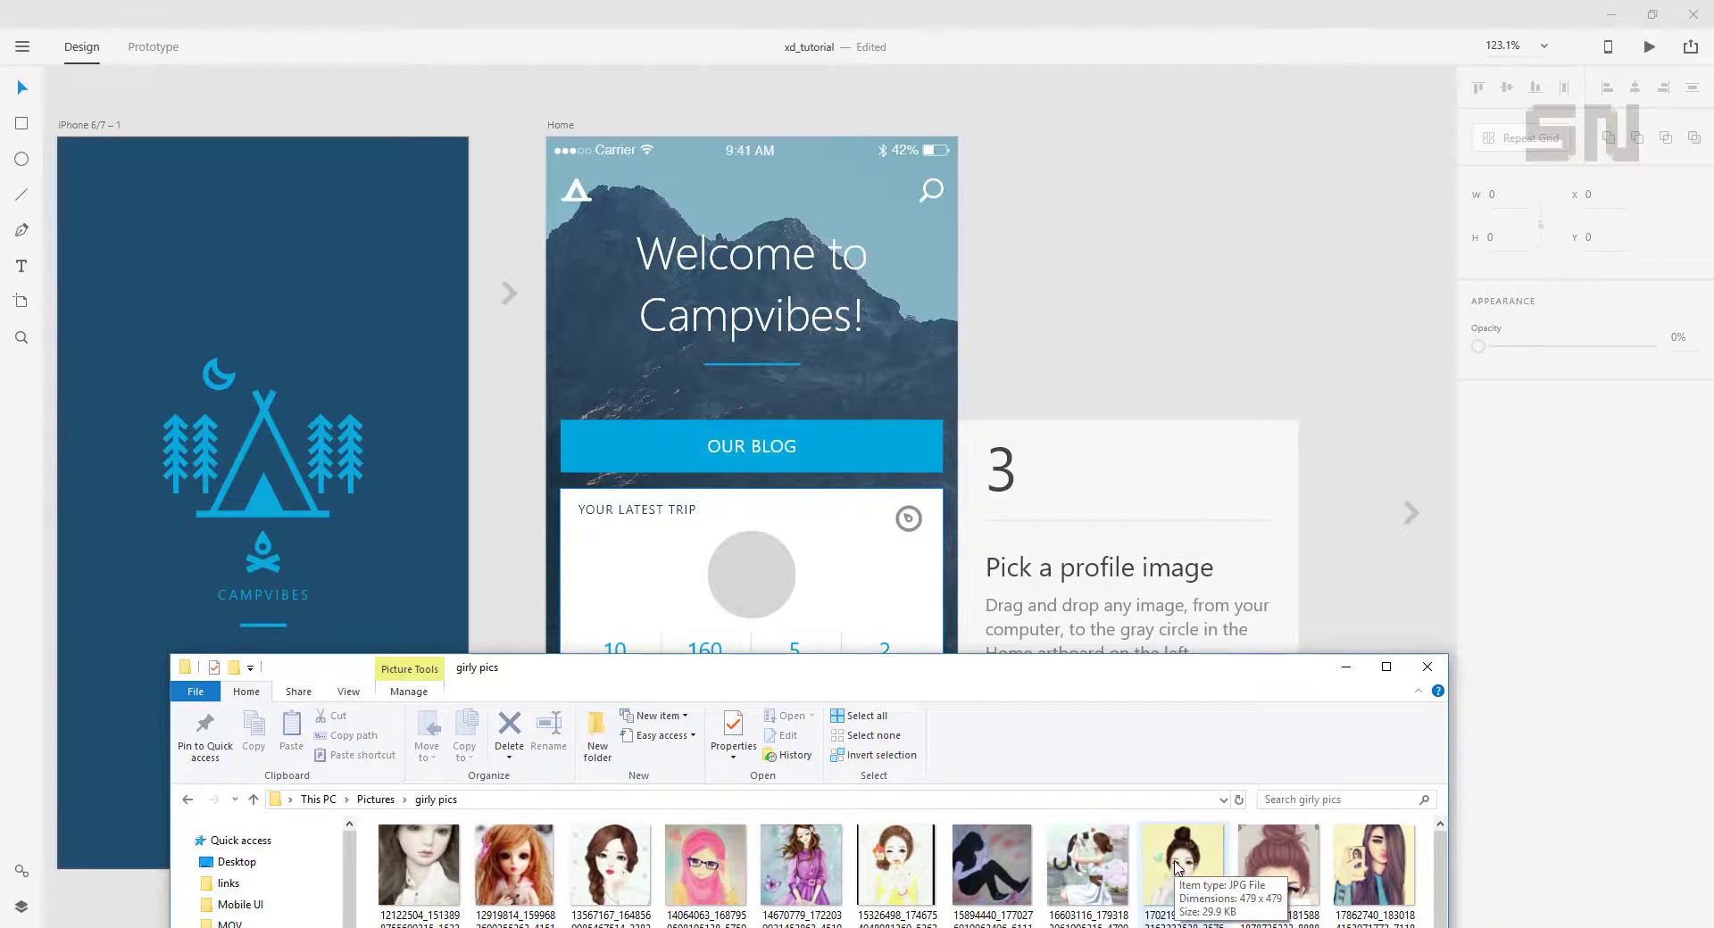
{"action": "left_click_drag", "start_coordinate": [1176, 866], "coordinate": [755, 591]}
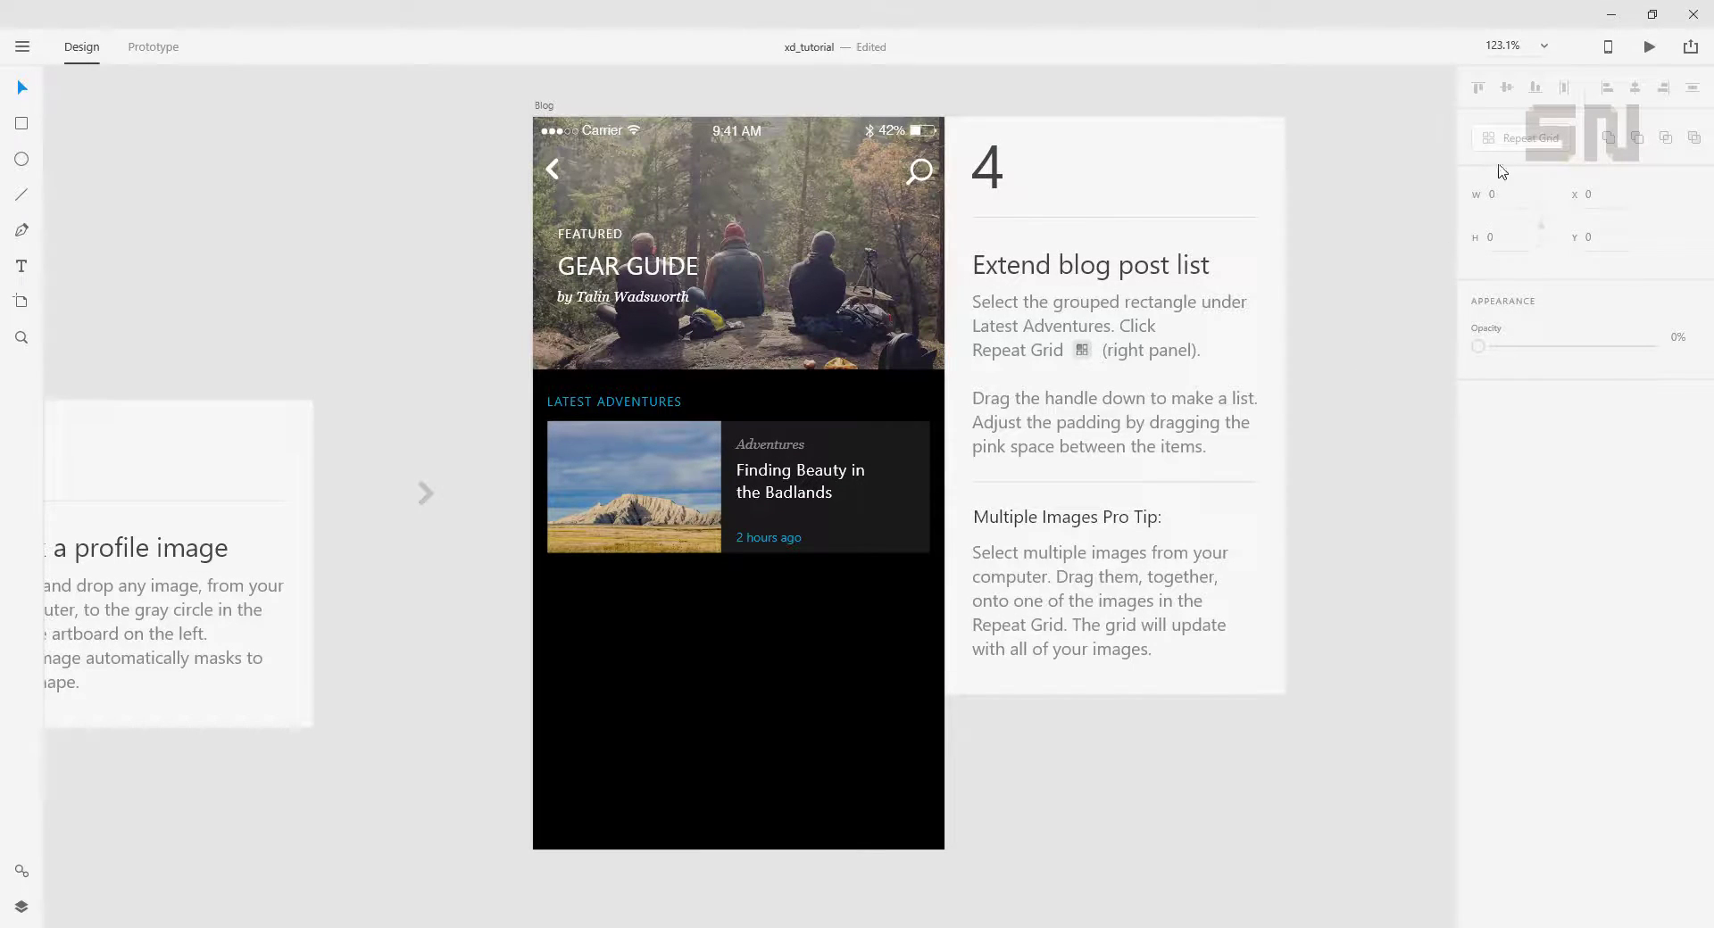
Turn the grouped post under Latest Adventures on the Blog artboard into a Repeat Grid and extend it downward to a height of 390.
{"action": "left_click", "coordinate": [704, 485]}
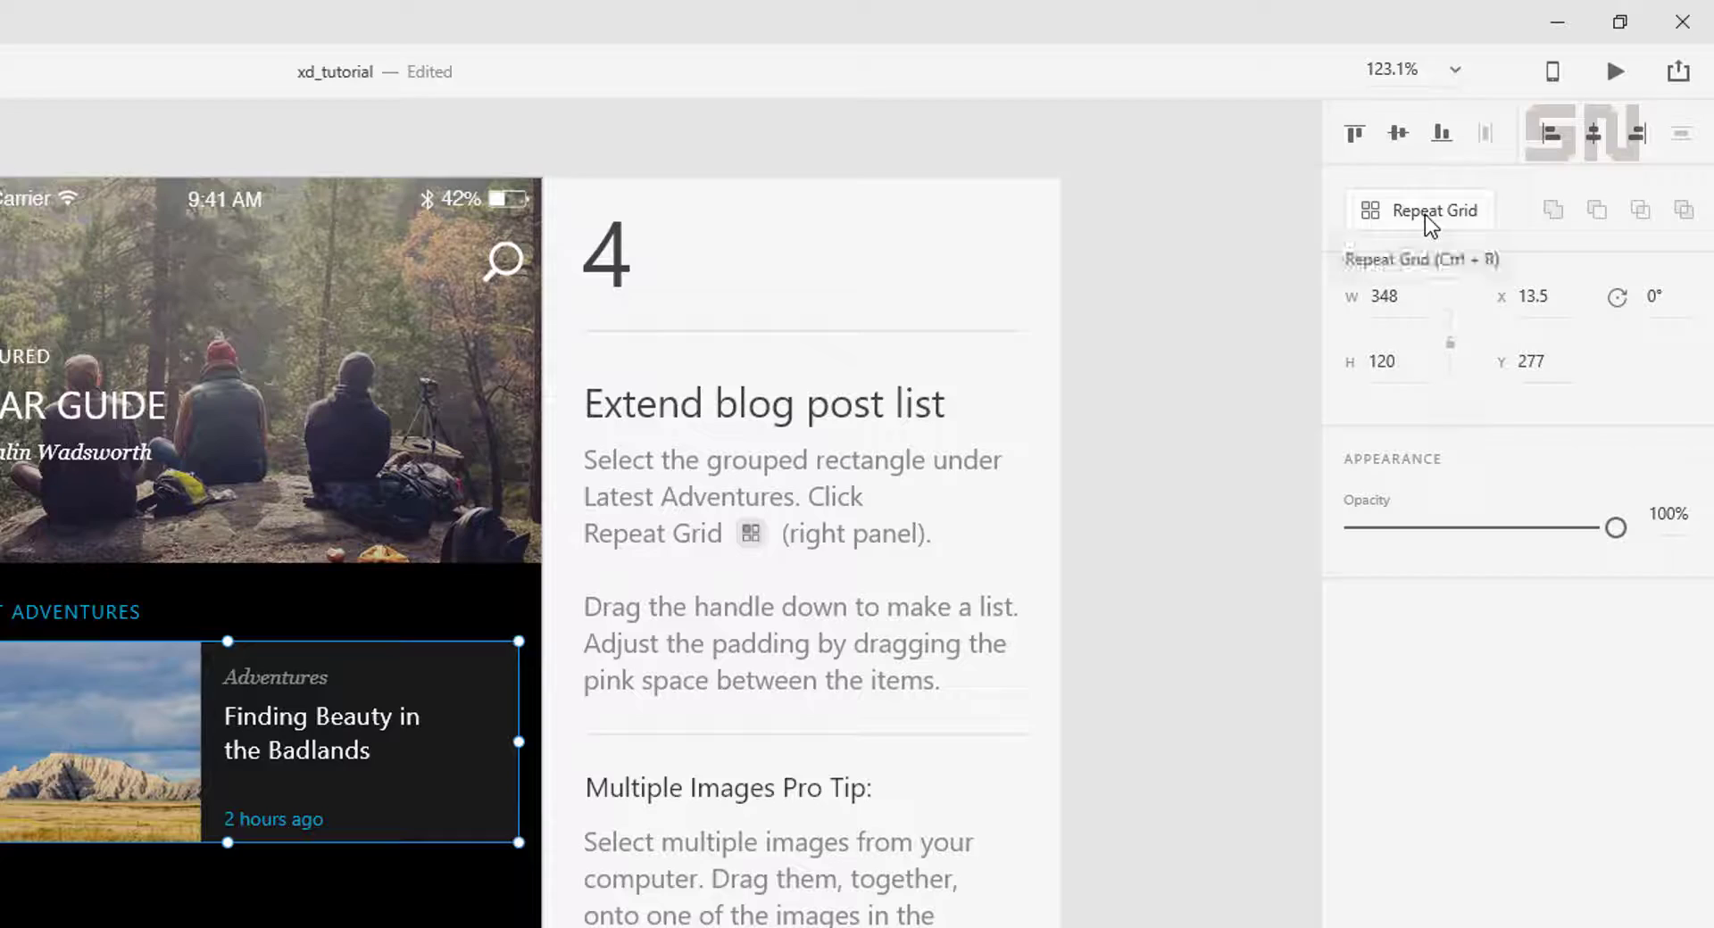
{"action": "left_click", "coordinate": [1518, 140]}
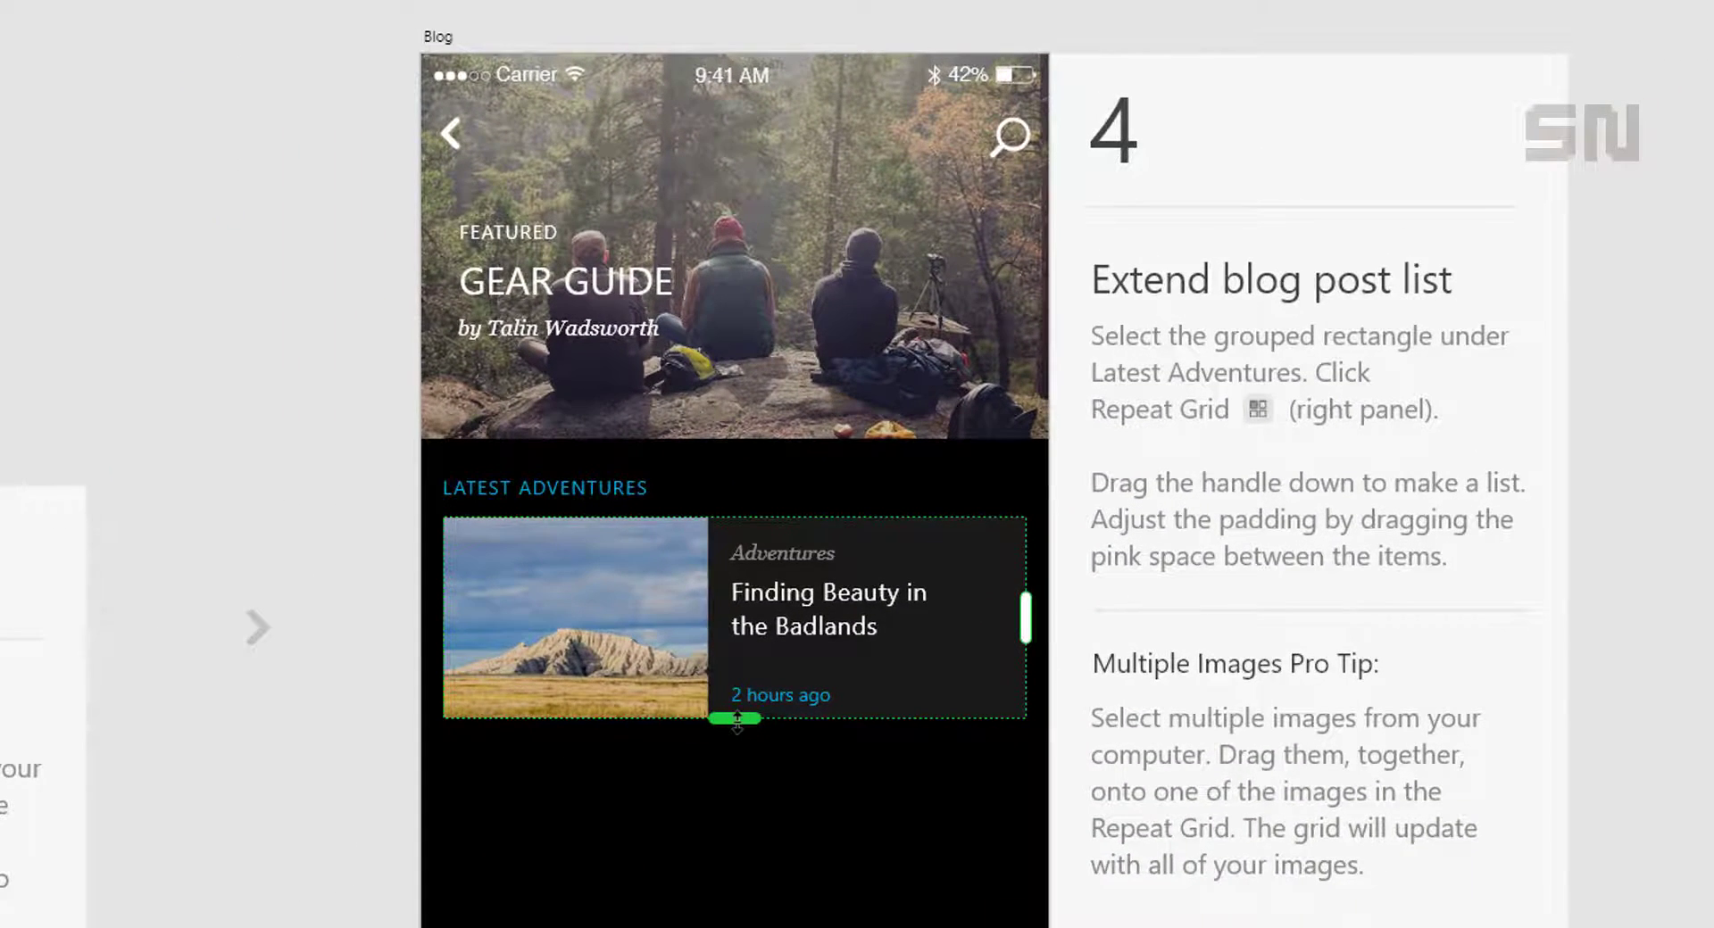
{"action": "left_click_drag", "start_coordinate": [736, 721], "coordinate": [698, 927]}
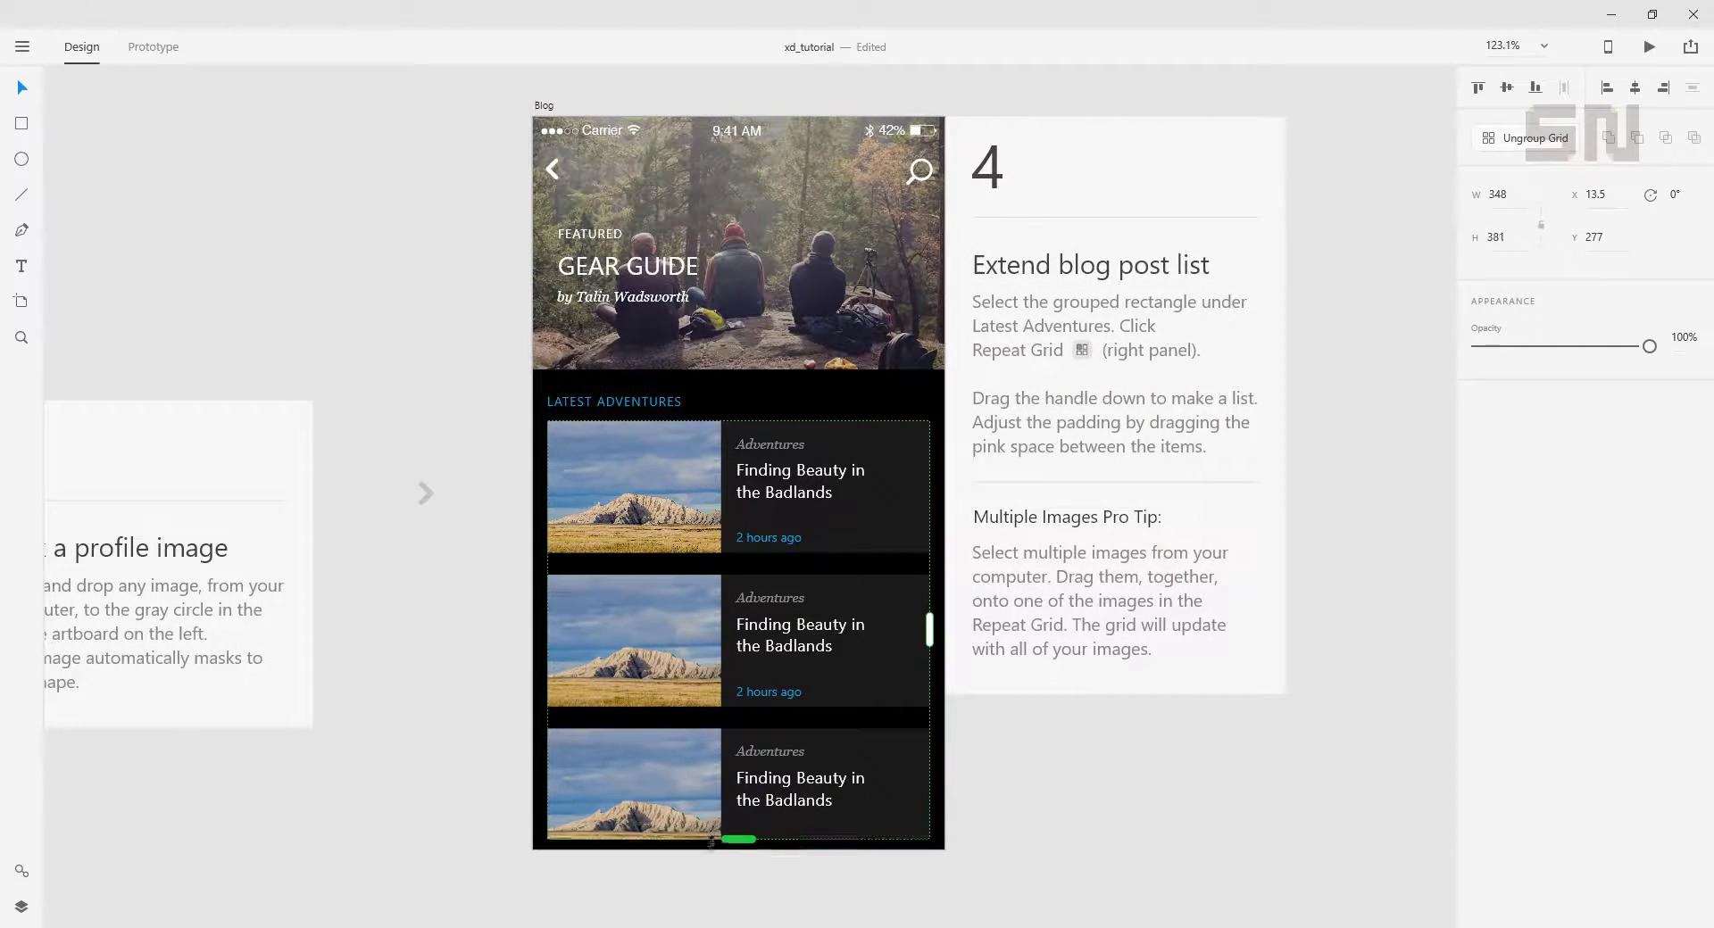
{"action": "left_click_drag", "start_coordinate": [712, 842], "coordinate": [711, 850]}
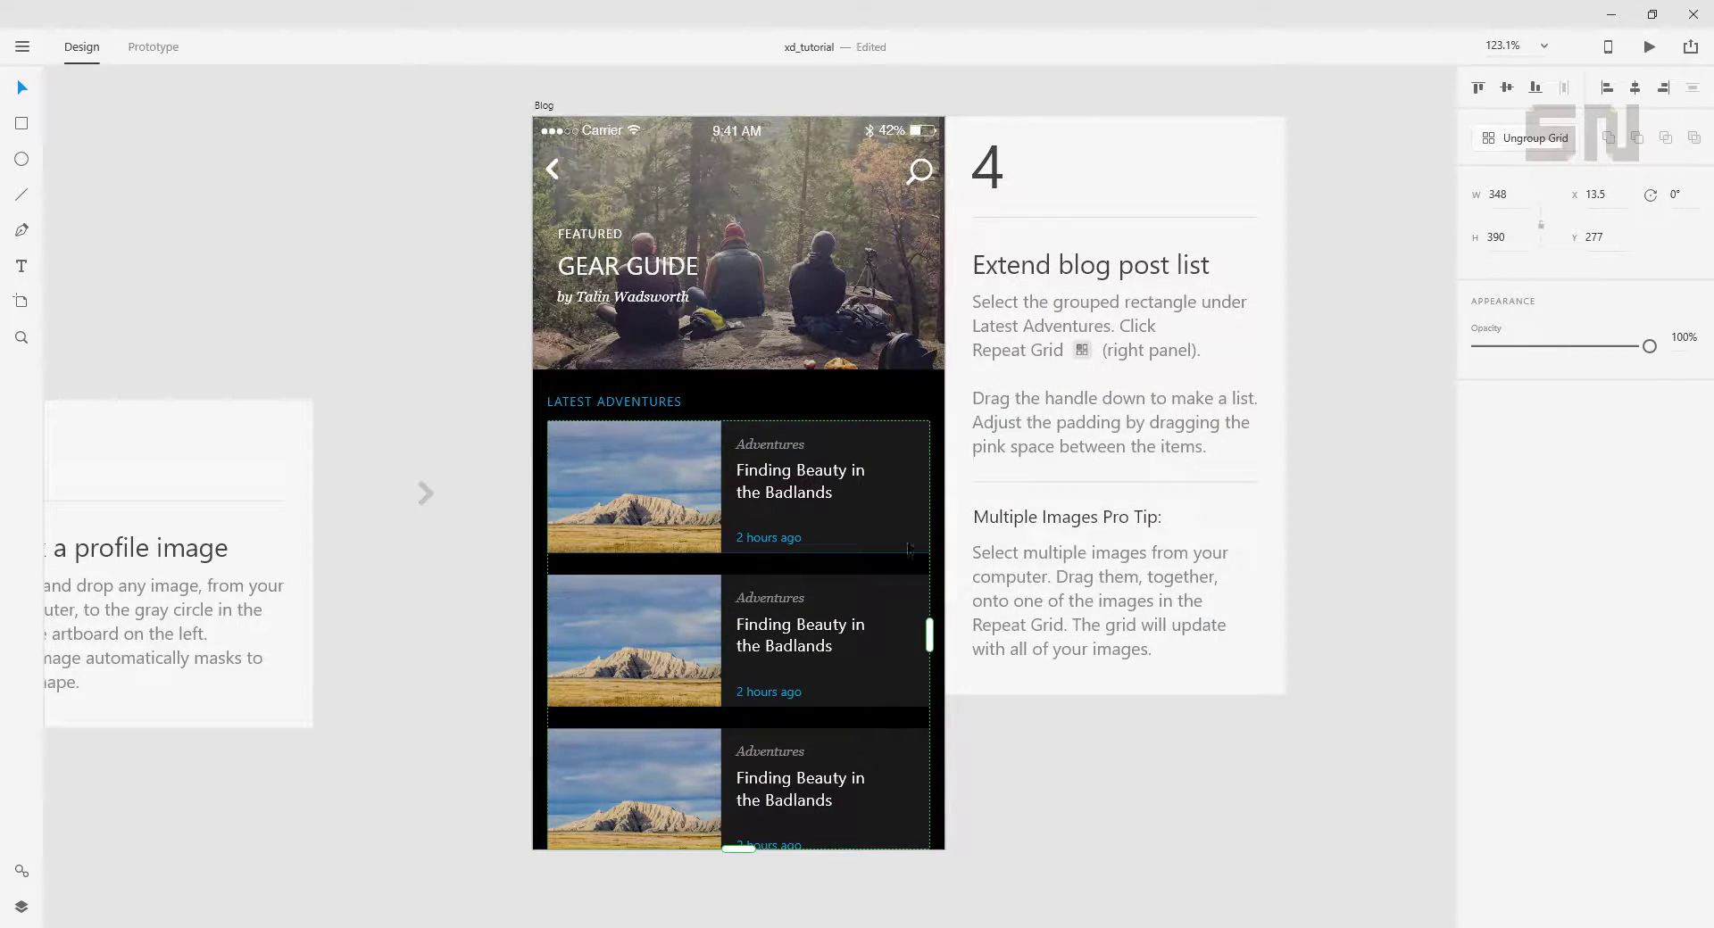
Tighten the vertical padding between the repeated blog posts to 13.
{"action": "mouse_move", "coordinate": [833, 569]}
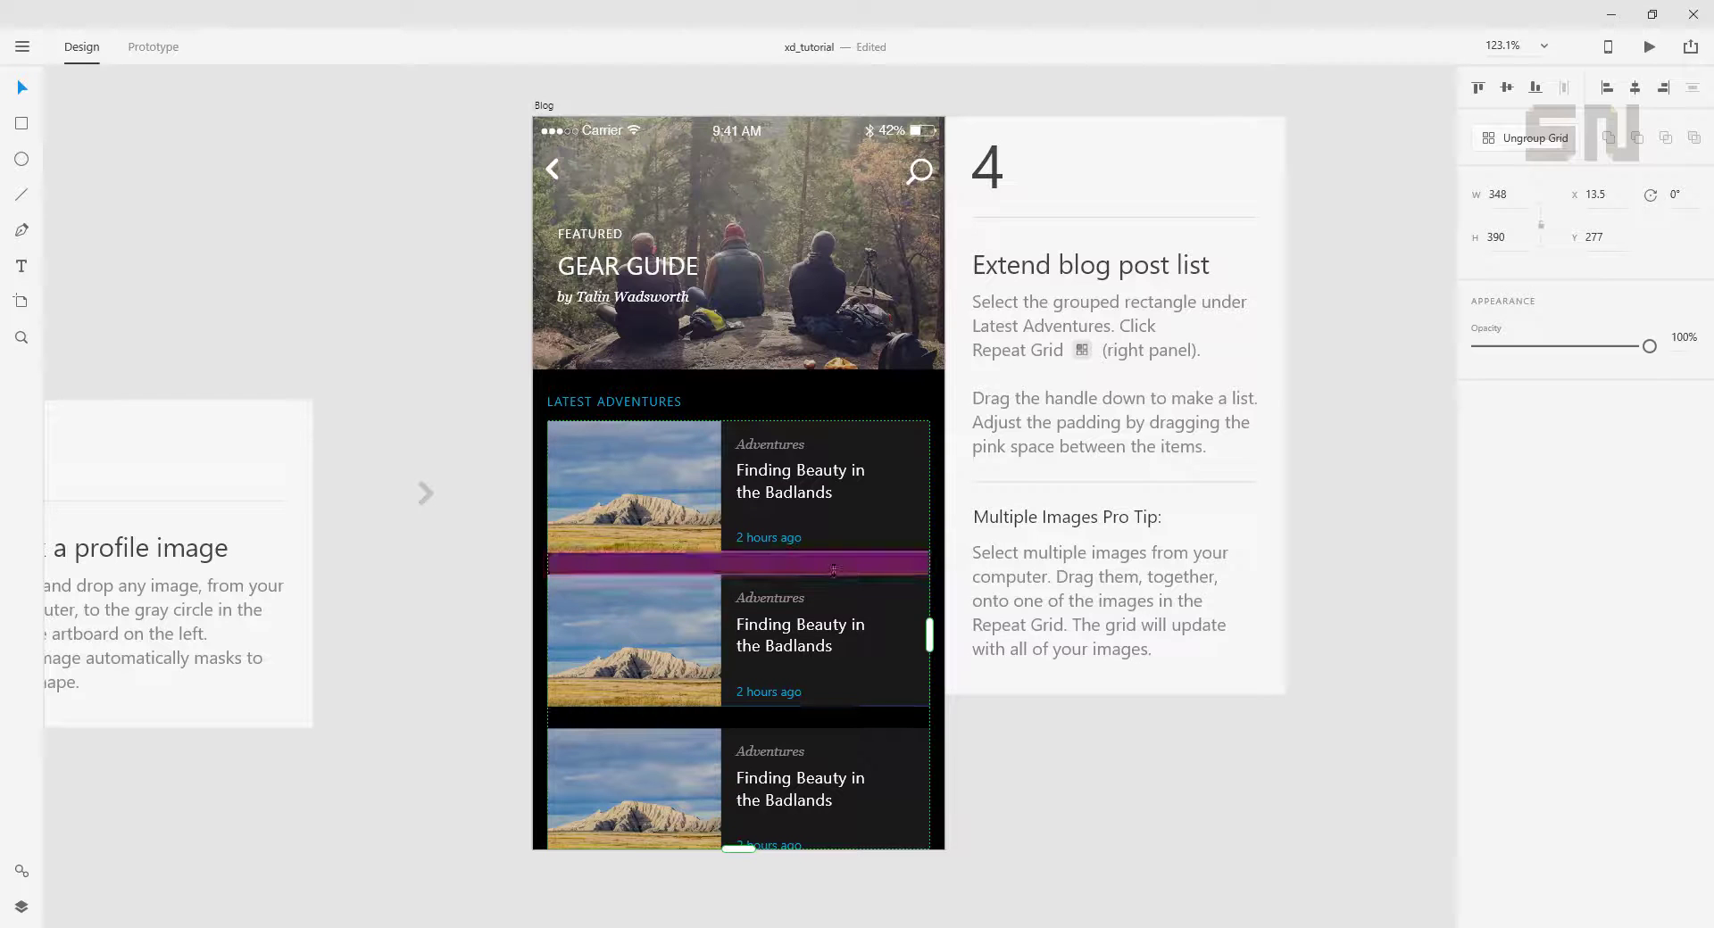
{"action": "left_click_drag", "start_coordinate": [831, 565], "coordinate": [831, 558]}
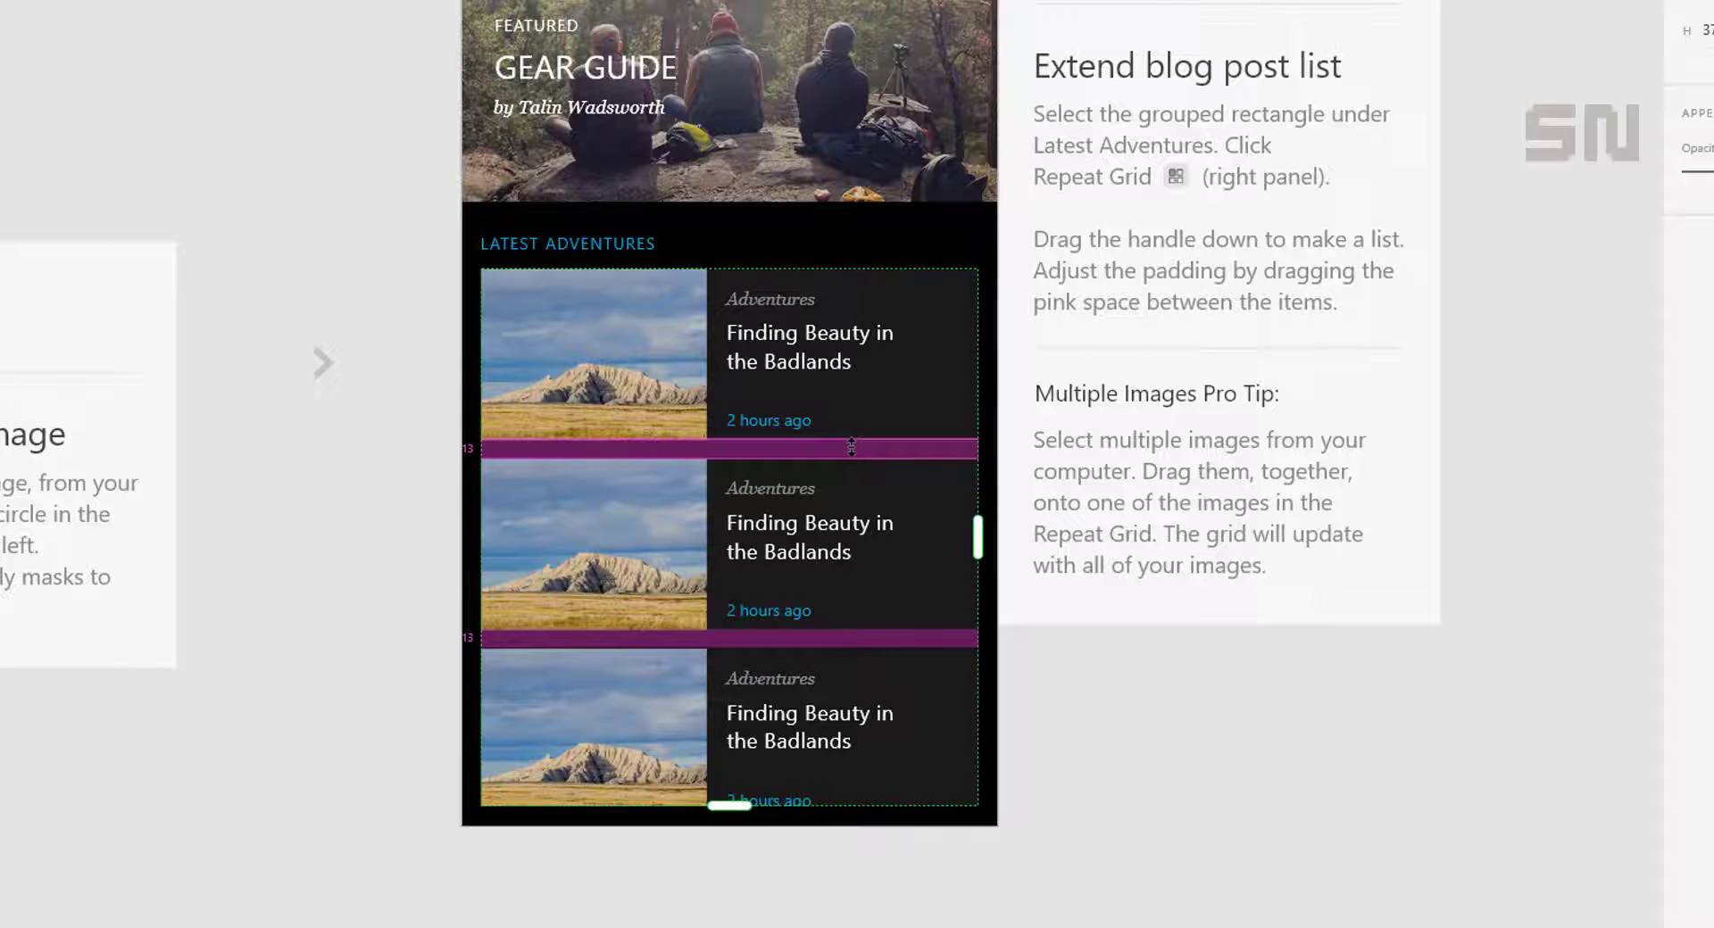
{"action": "mouse_move", "coordinate": [851, 446]}
{"action": "left_mouse_down"}
{"action": "mouse_move", "coordinate": [847, 464]}
{"action": "mouse_move", "coordinate": [845, 445]}
{"action": "left_mouse_up"}
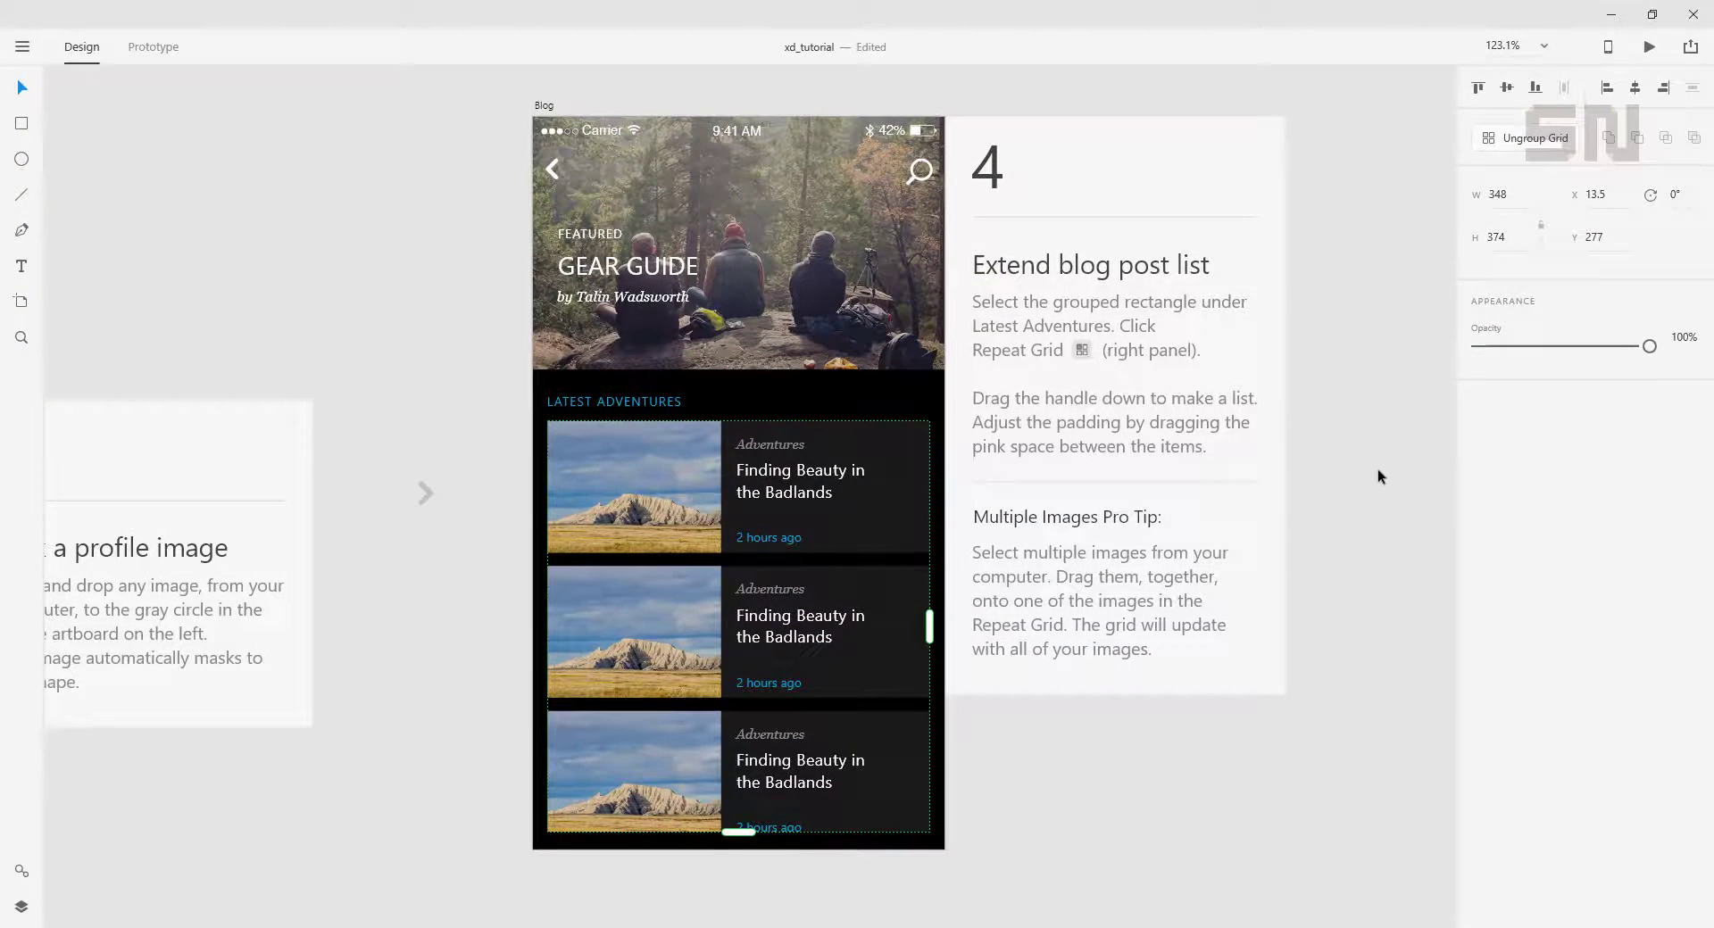
{"action": "left_click", "coordinate": [1535, 330]}
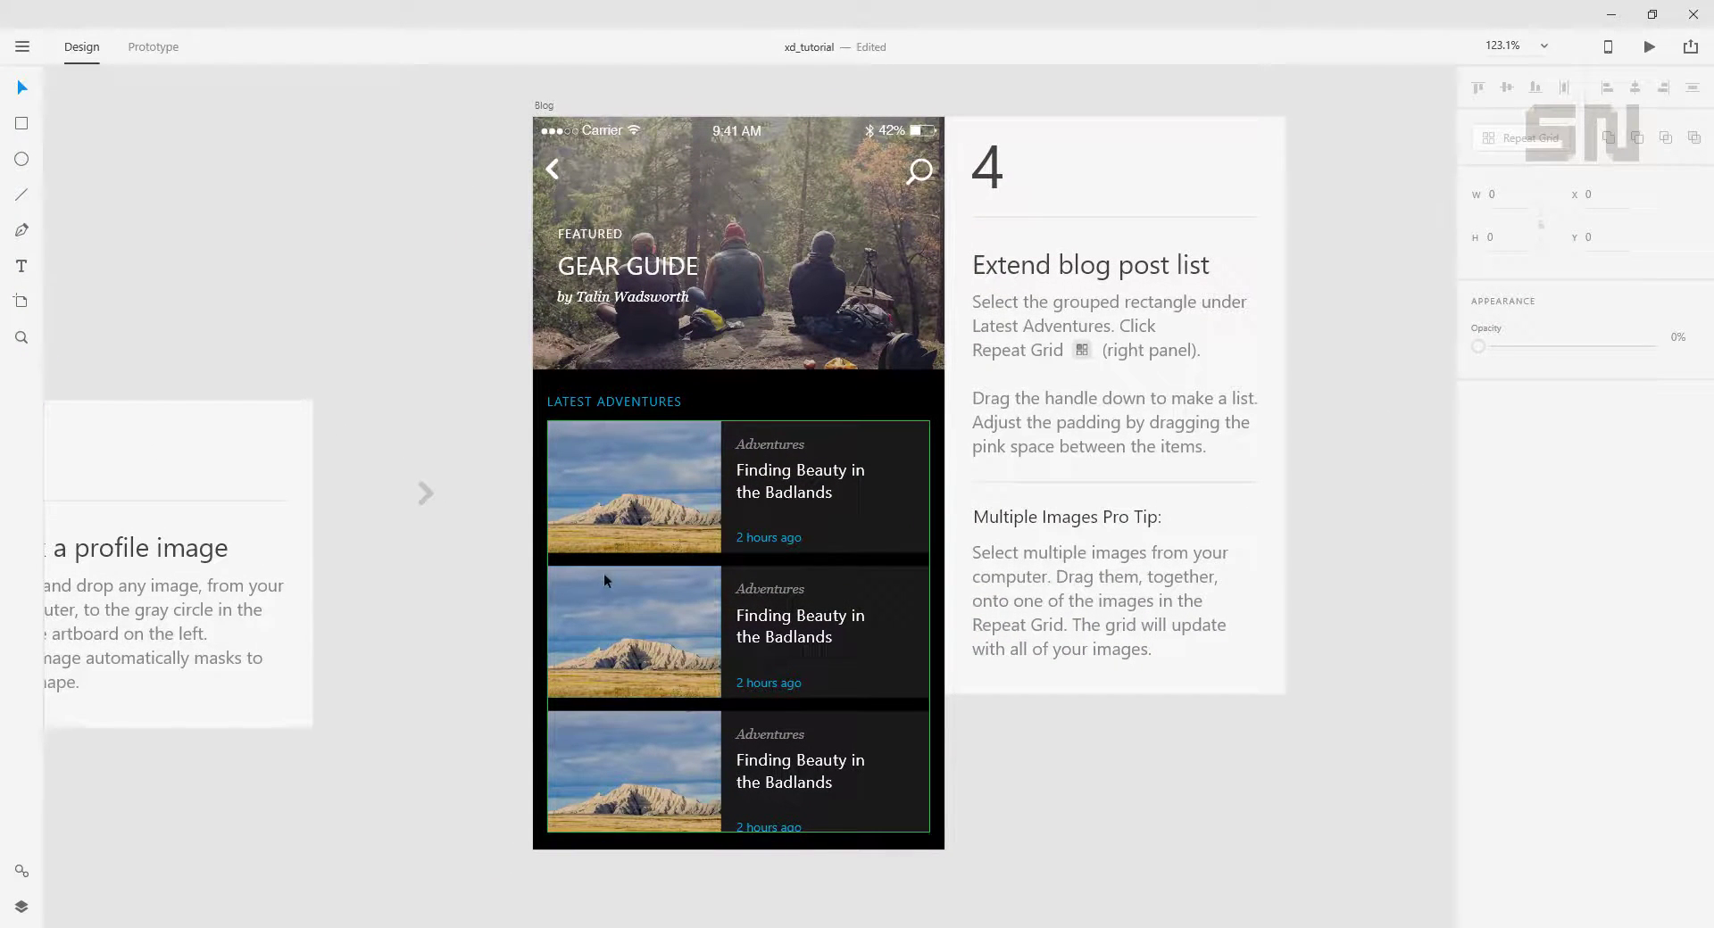
Place the three girly pics images starting with 18920435, 19429699 and 19665573 together onto the first image of the blog post Repeat Grid.
{"action": "left_click", "coordinate": [607, 496]}
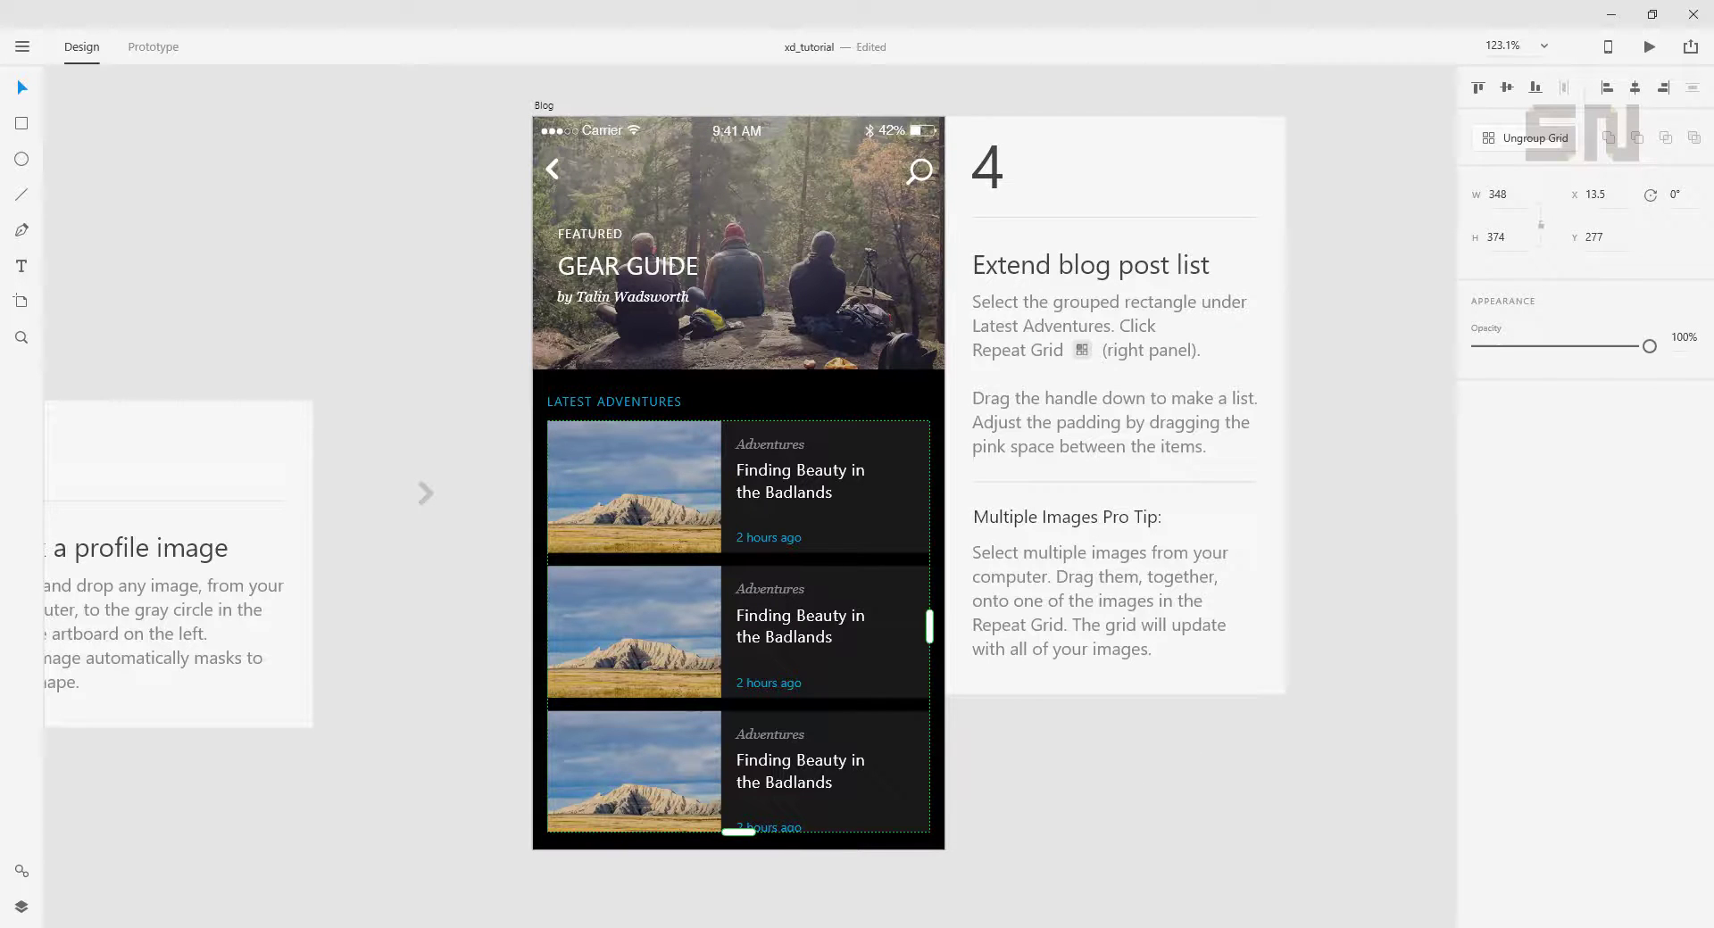
{"action": "left_click", "coordinate": [561, 893]}
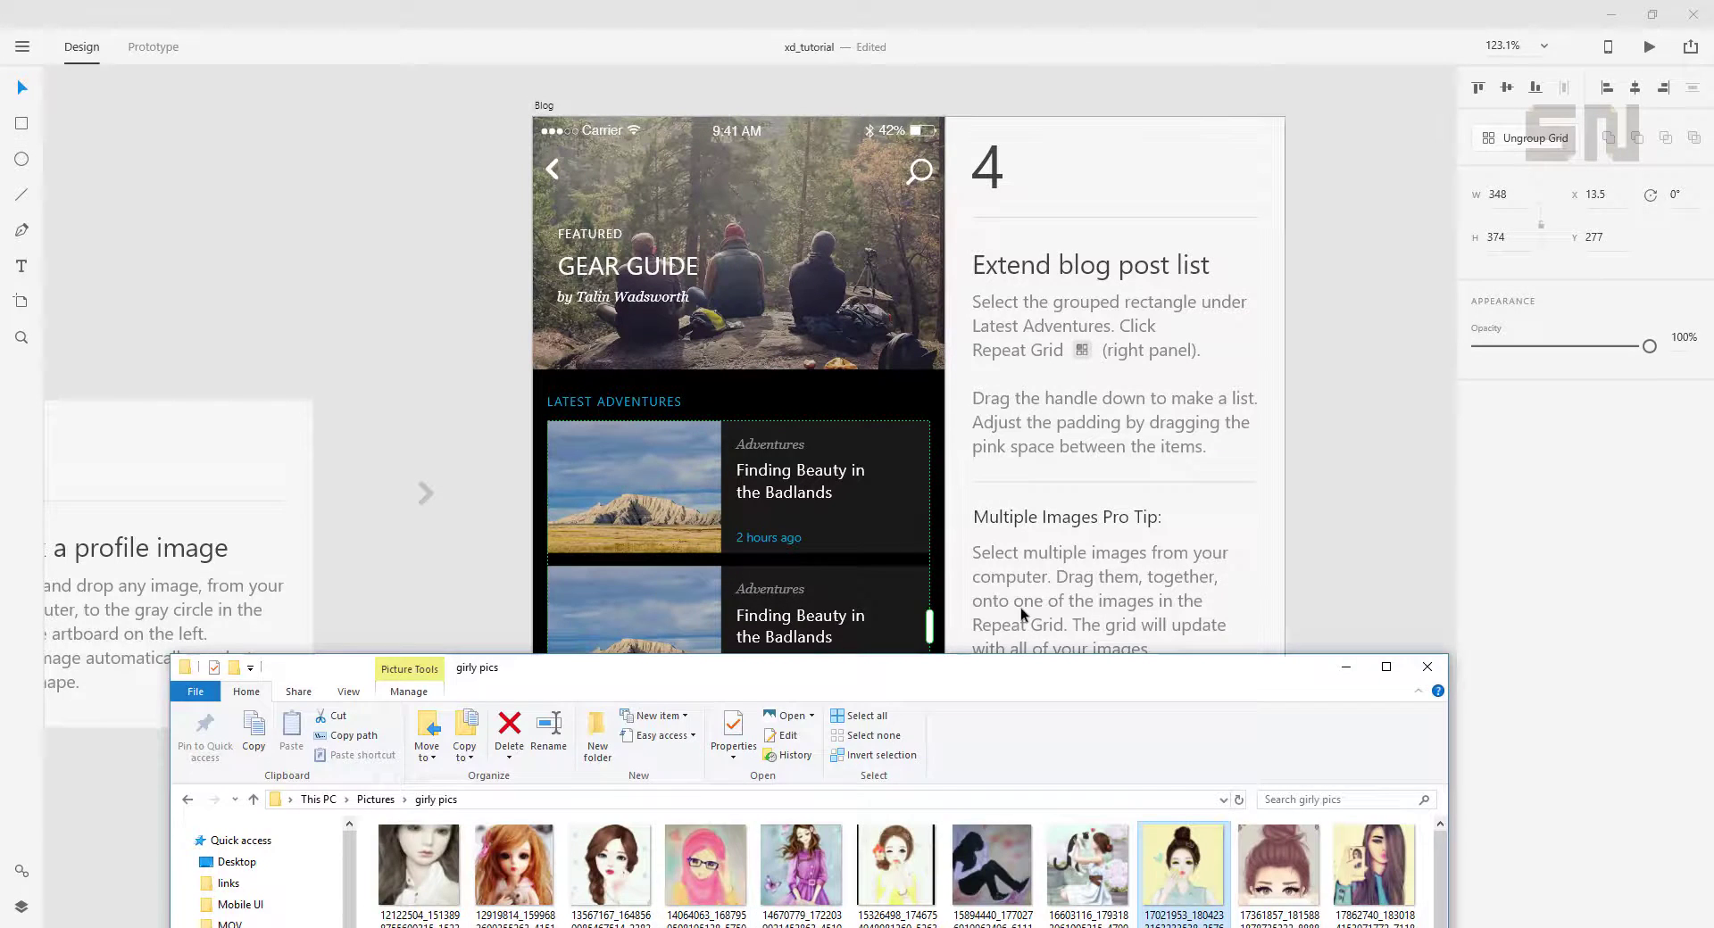
{"action": "left_click_drag", "start_coordinate": [935, 674], "coordinate": [1587, 203]}
{"action": "left_click_drag", "start_coordinate": [1286, 199], "coordinate": [1514, 119]}
{"action": "left_click", "coordinate": [1315, 451]}
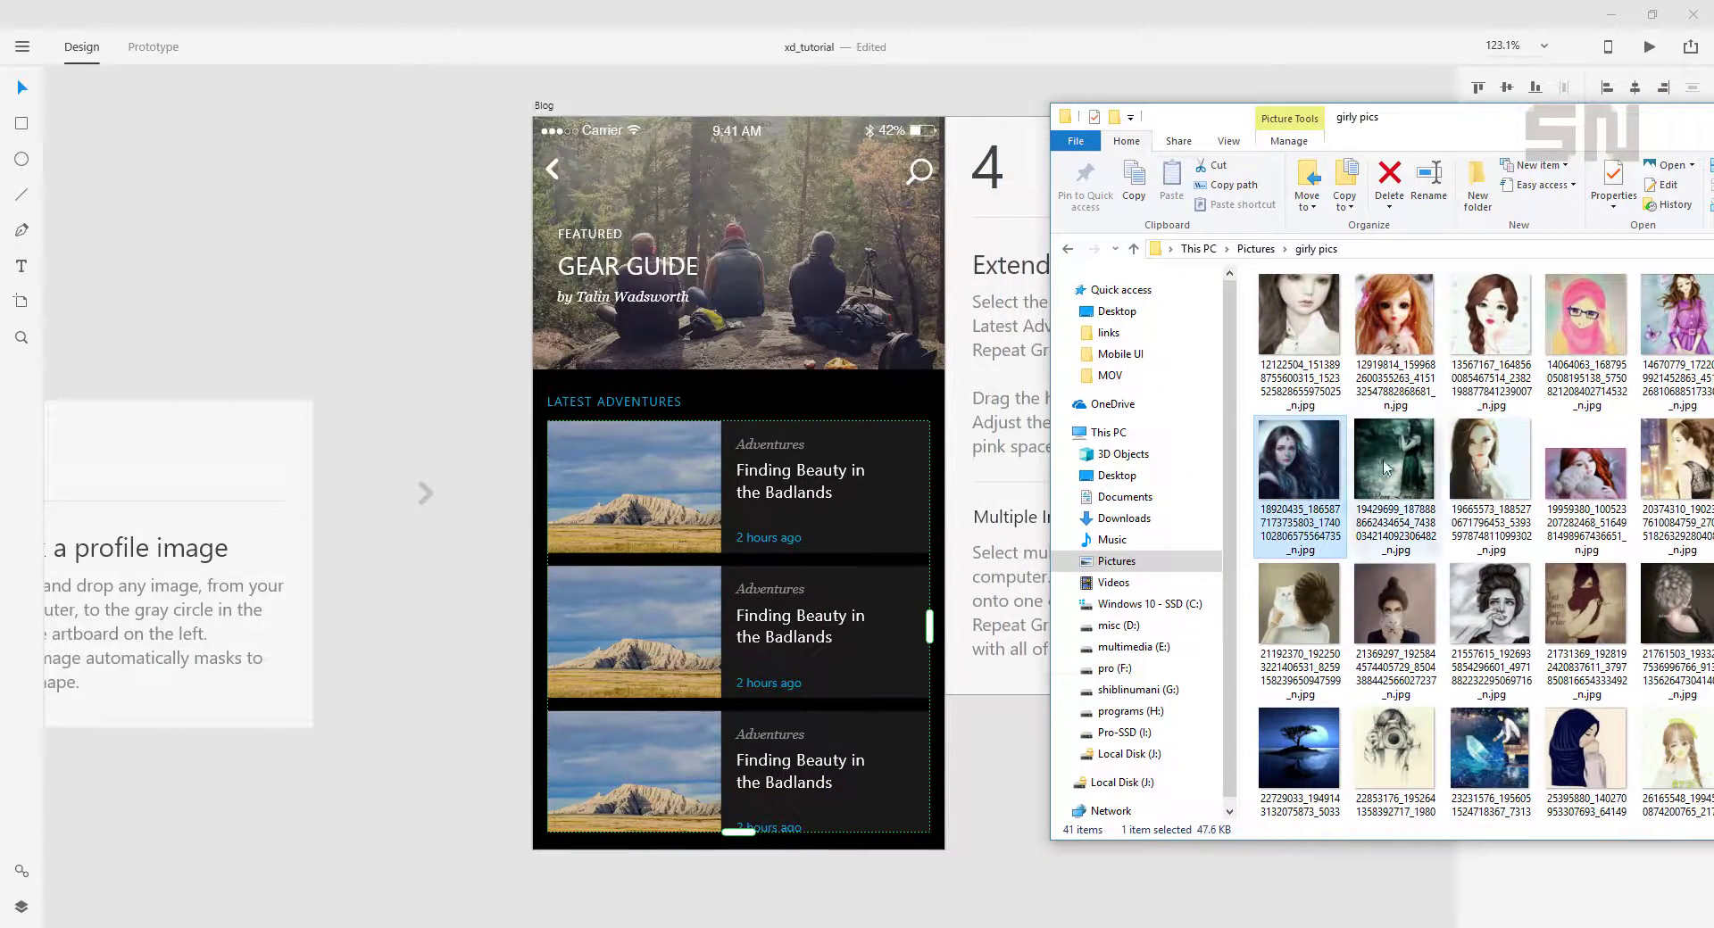
{"action": "key", "text": "shift+Right"}
{"action": "key", "text": "shift+Right"}
{"action": "left_click_drag", "start_coordinate": [1269, 466], "coordinate": [620, 522]}
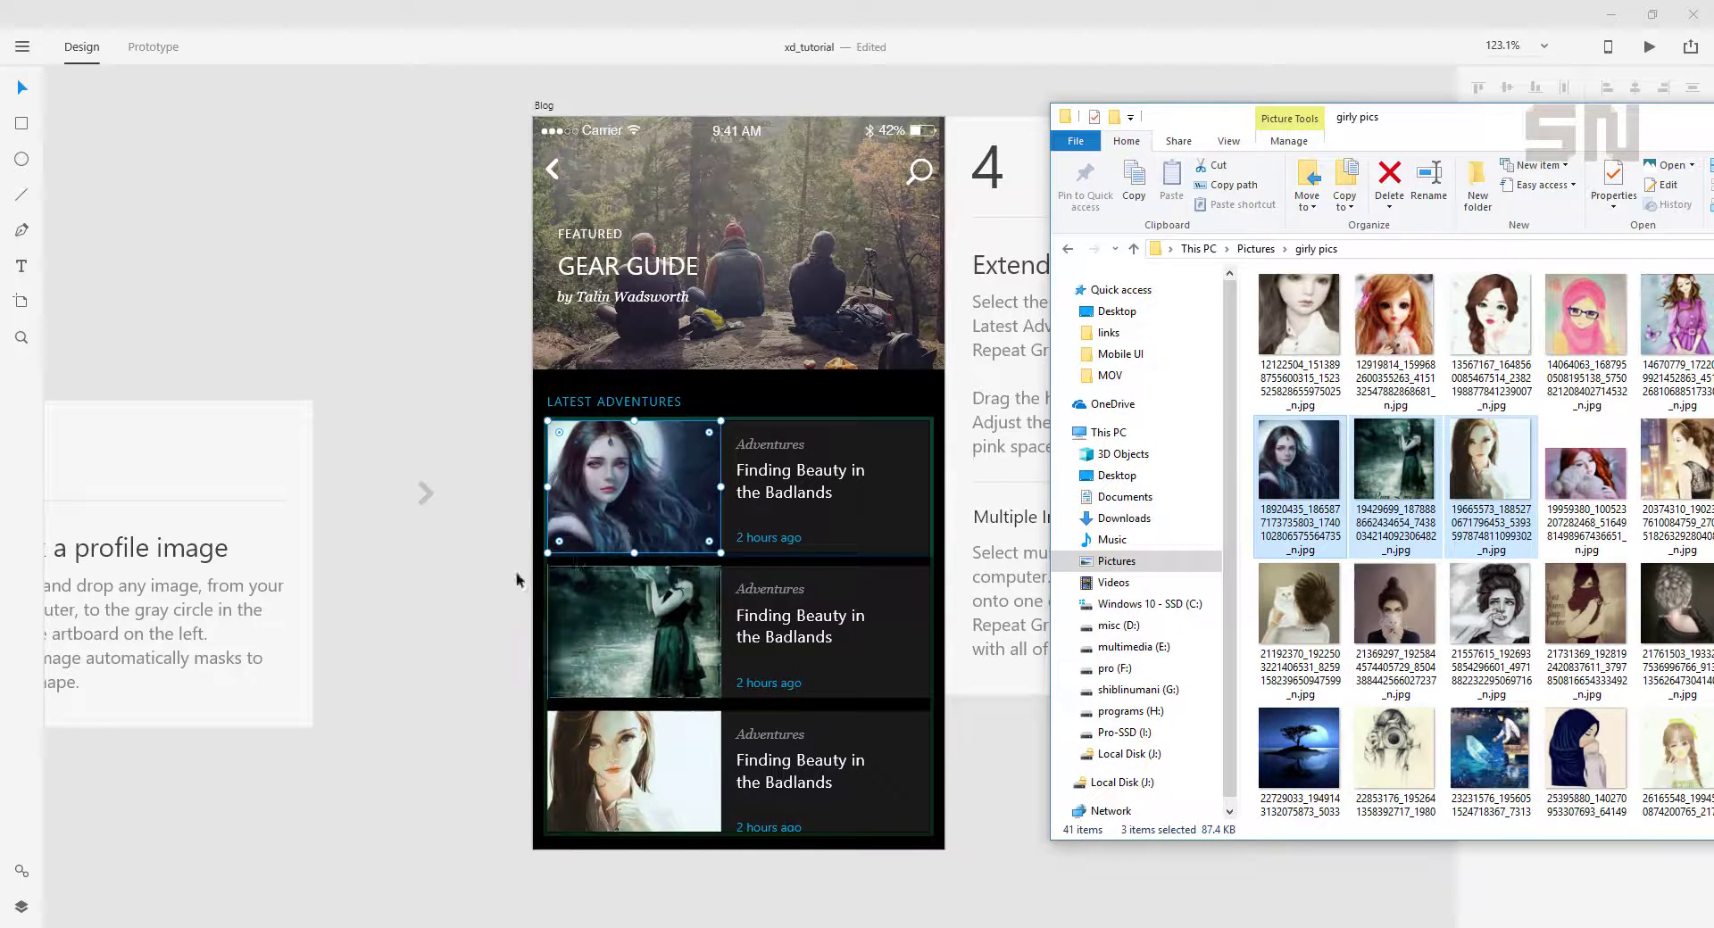
{"action": "left_click", "coordinate": [464, 548]}
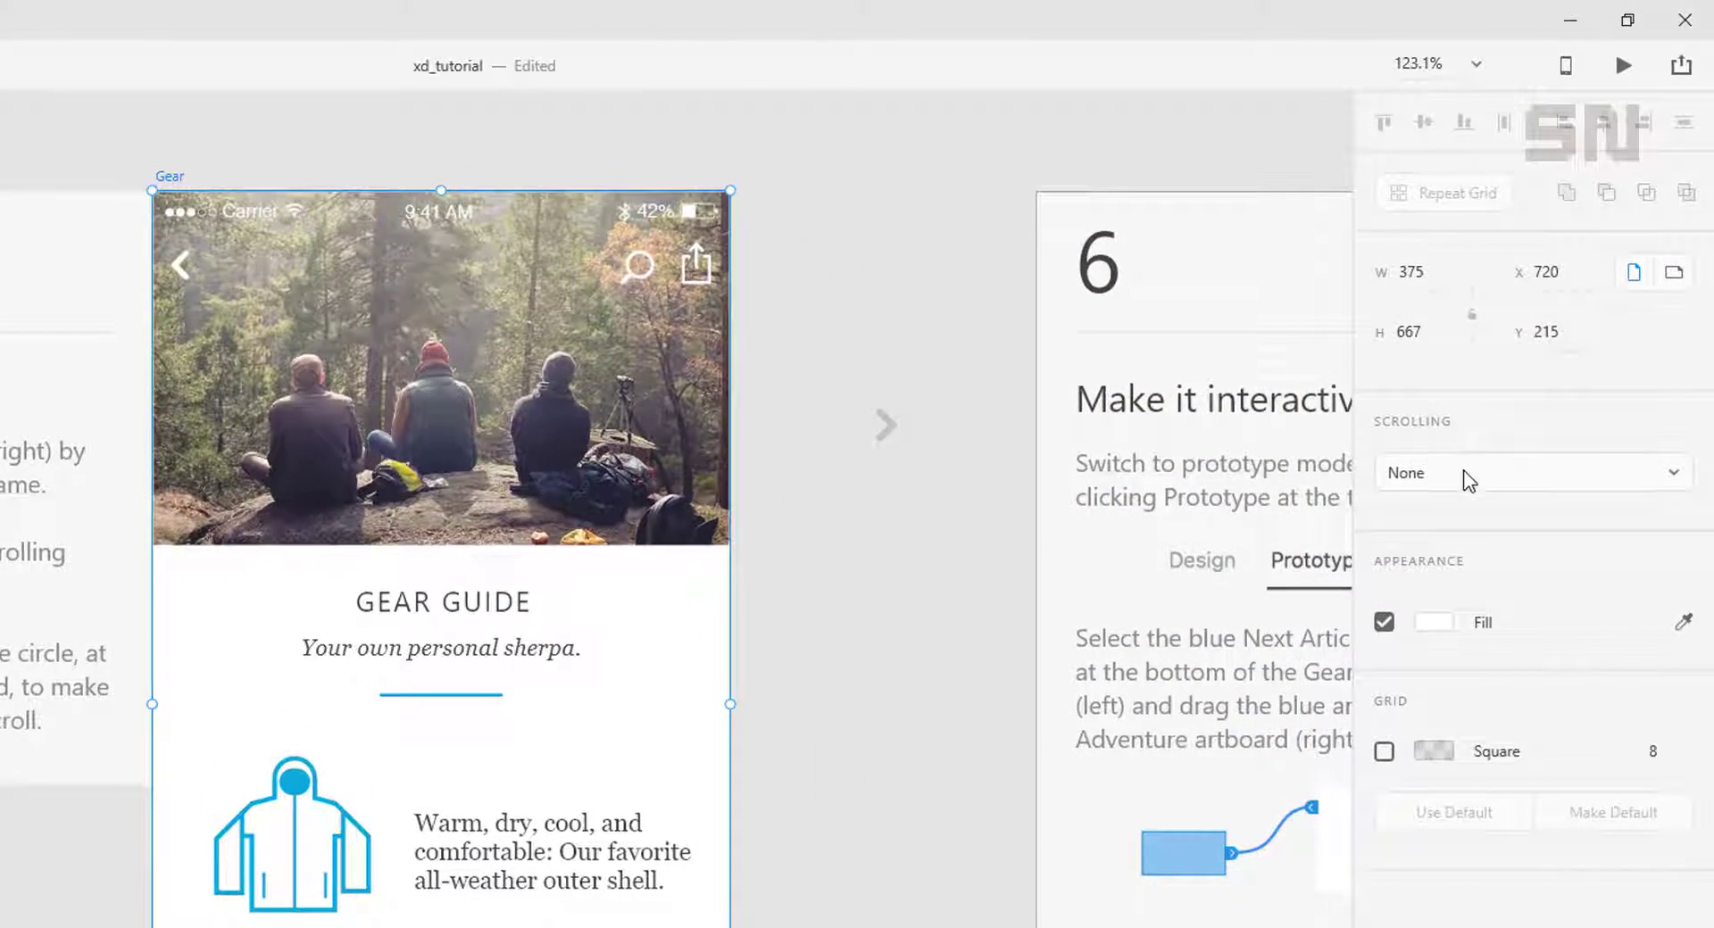
Set the Gear artboard's scrolling to Vertical and extend its bottom edge past the Next Article button, to a height of 977.
{"action": "left_click", "coordinate": [1538, 343]}
{"action": "left_click", "coordinate": [1431, 565]}
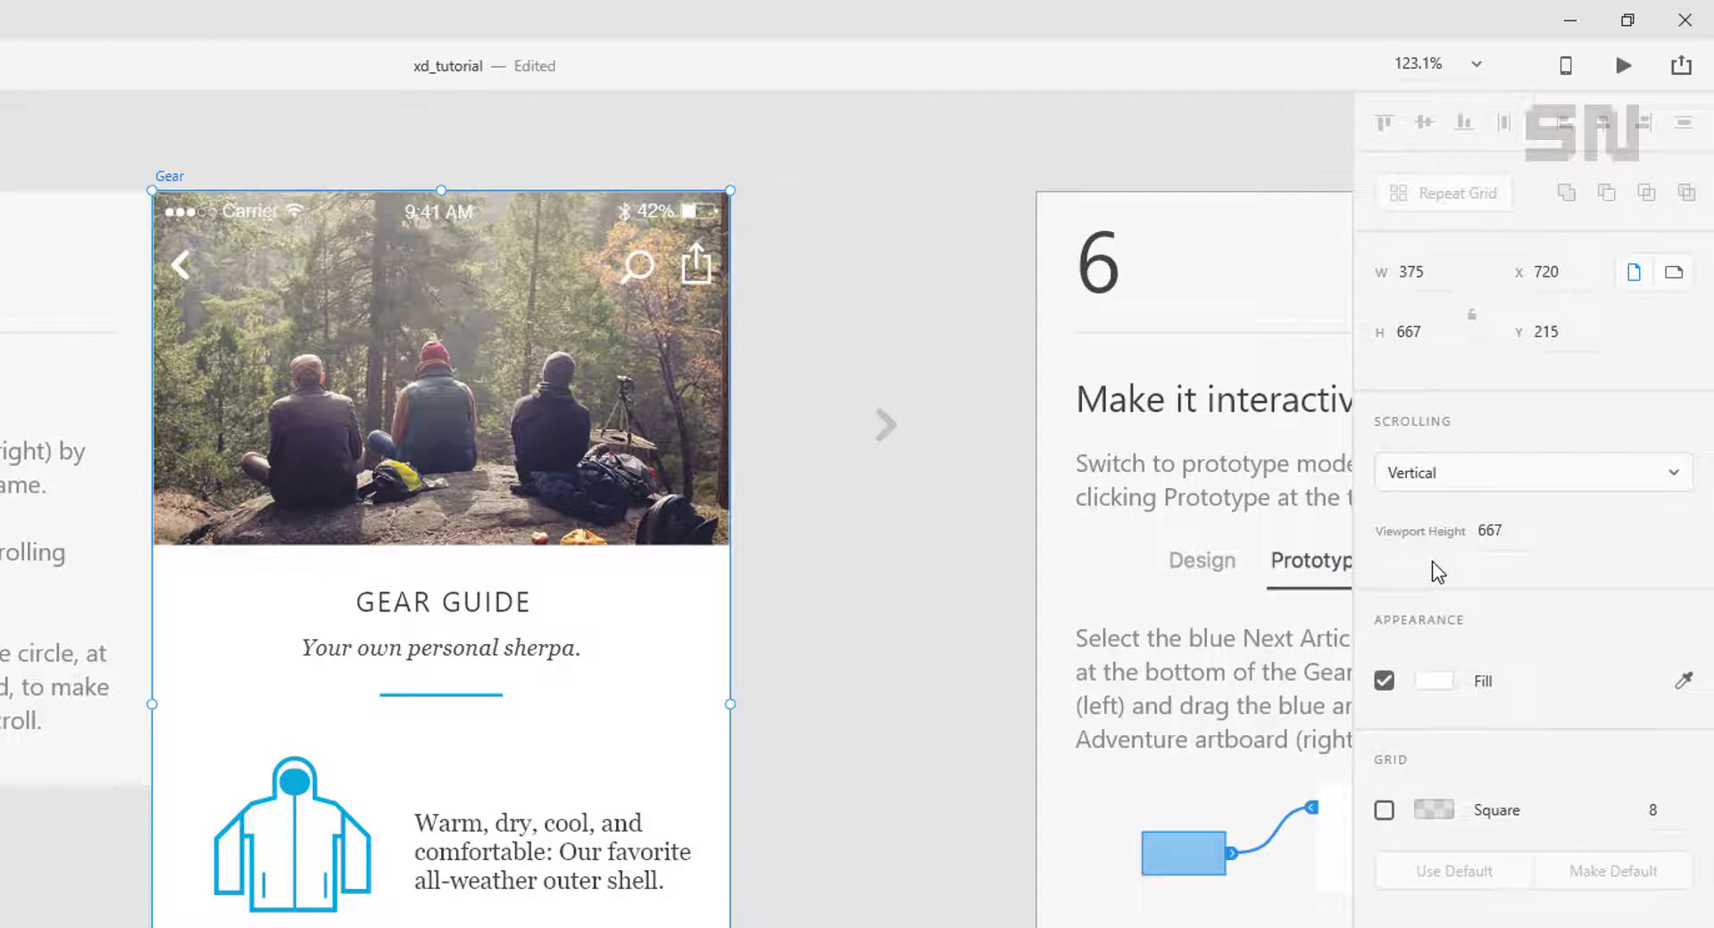
{"action": "scroll", "coordinate": [797, 499], "scroll_direction": "down", "scroll_amount": 5}
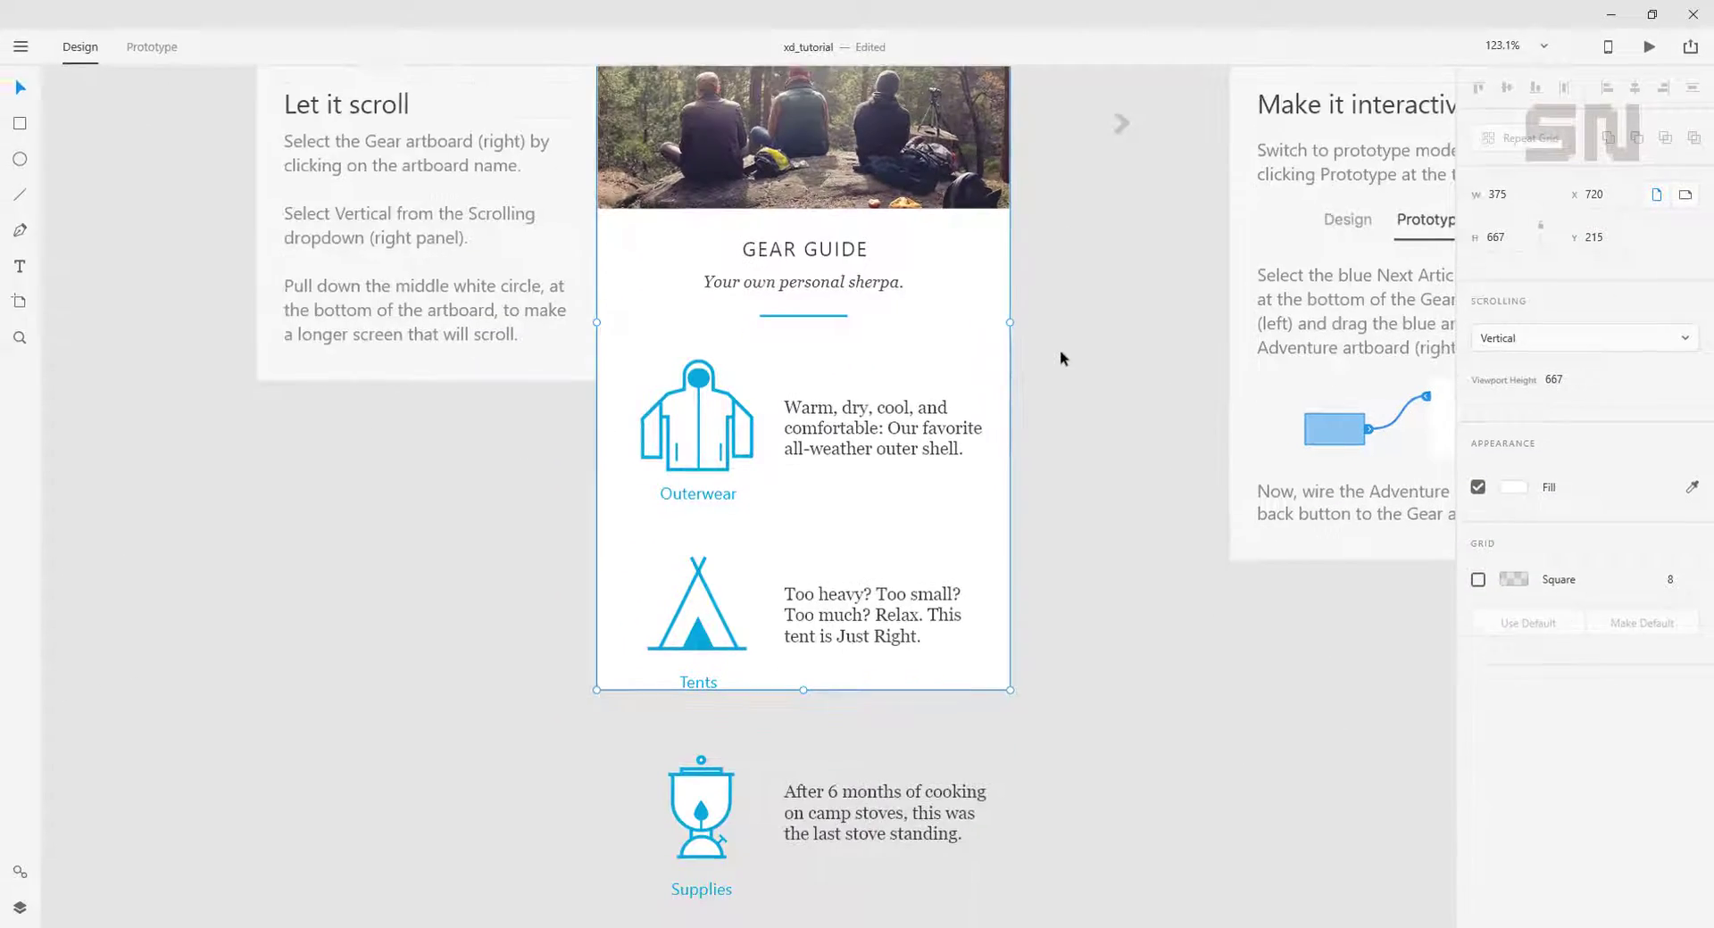
{"action": "scroll", "coordinate": [1063, 354], "scroll_direction": "down", "scroll_amount": 3}
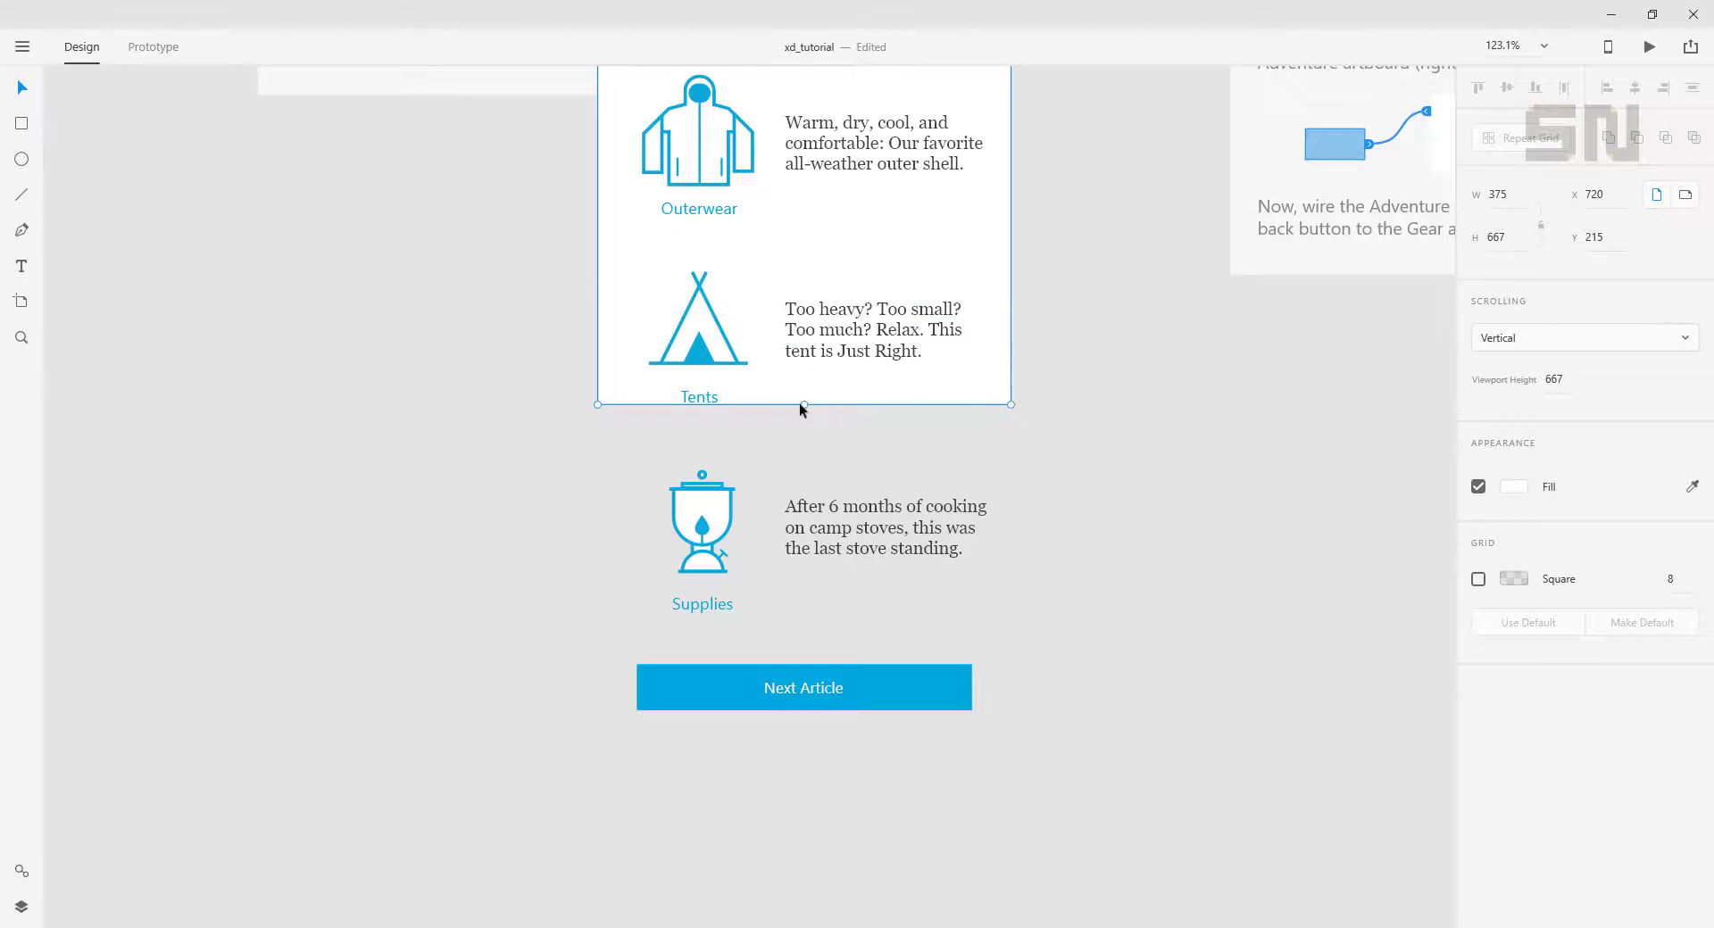
{"action": "left_click_drag", "start_coordinate": [804, 404], "coordinate": [808, 745]}
{"action": "scroll", "coordinate": [1133, 301], "scroll_direction": "up", "scroll_amount": 4}
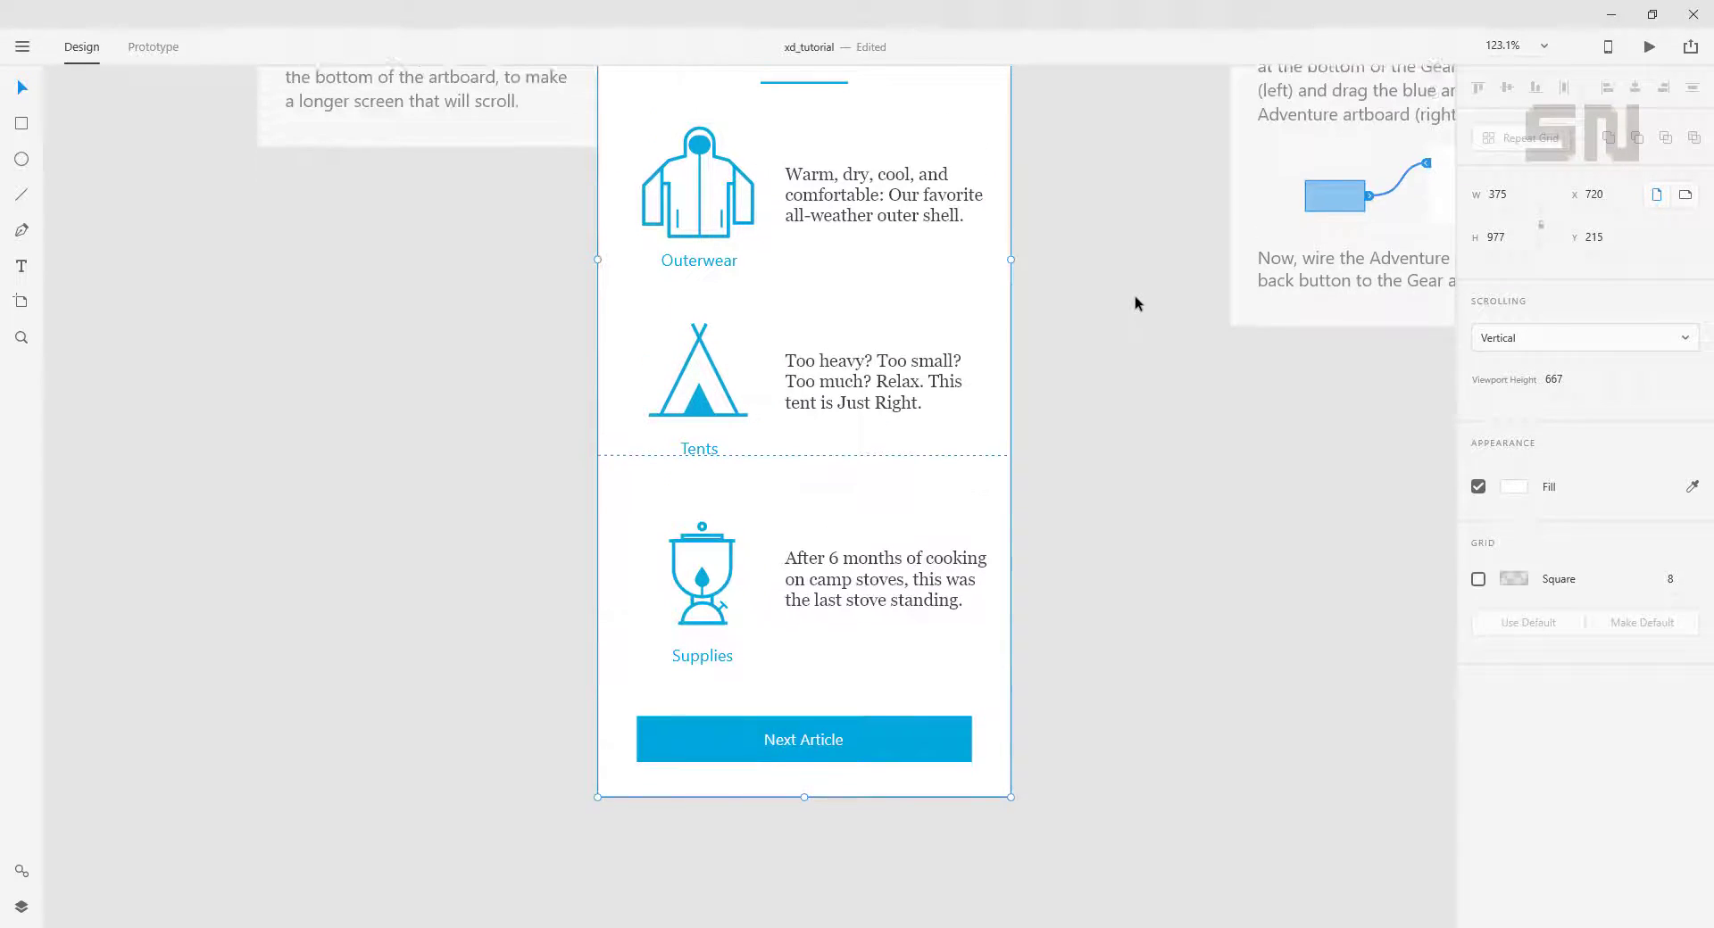
{"action": "scroll", "coordinate": [1134, 297], "scroll_direction": "up", "scroll_amount": 1}
{"action": "left_click", "coordinate": [1134, 293]}
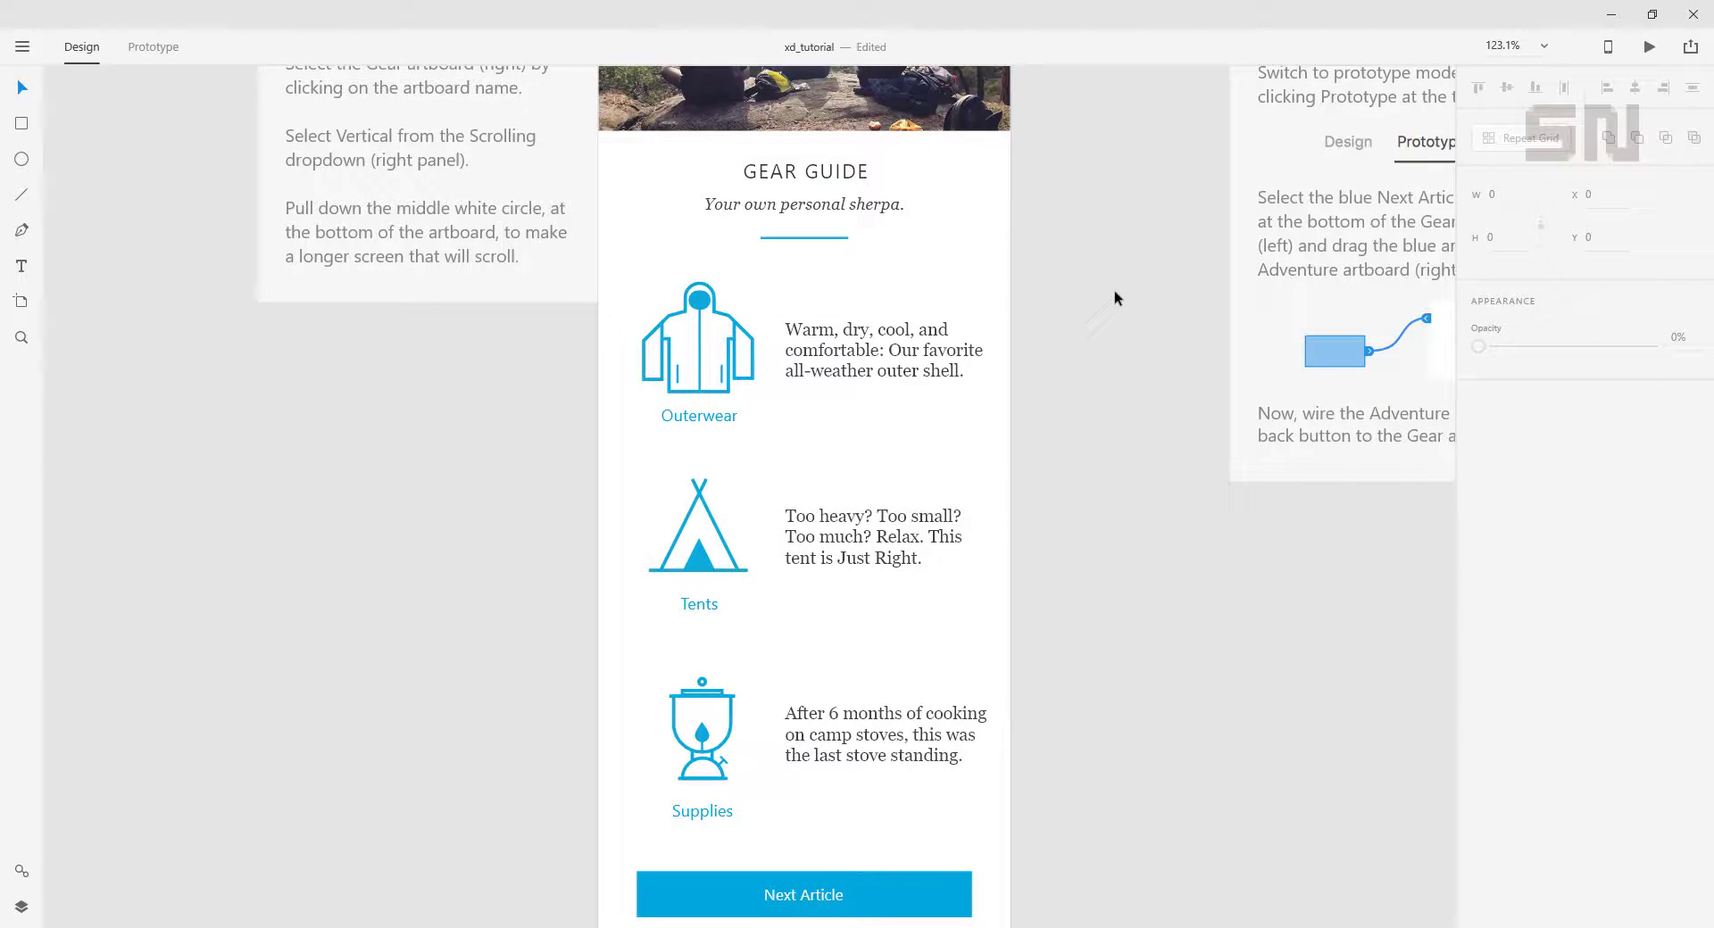
{"action": "scroll", "coordinate": [1115, 348], "scroll_direction": "up", "scroll_amount": 6}
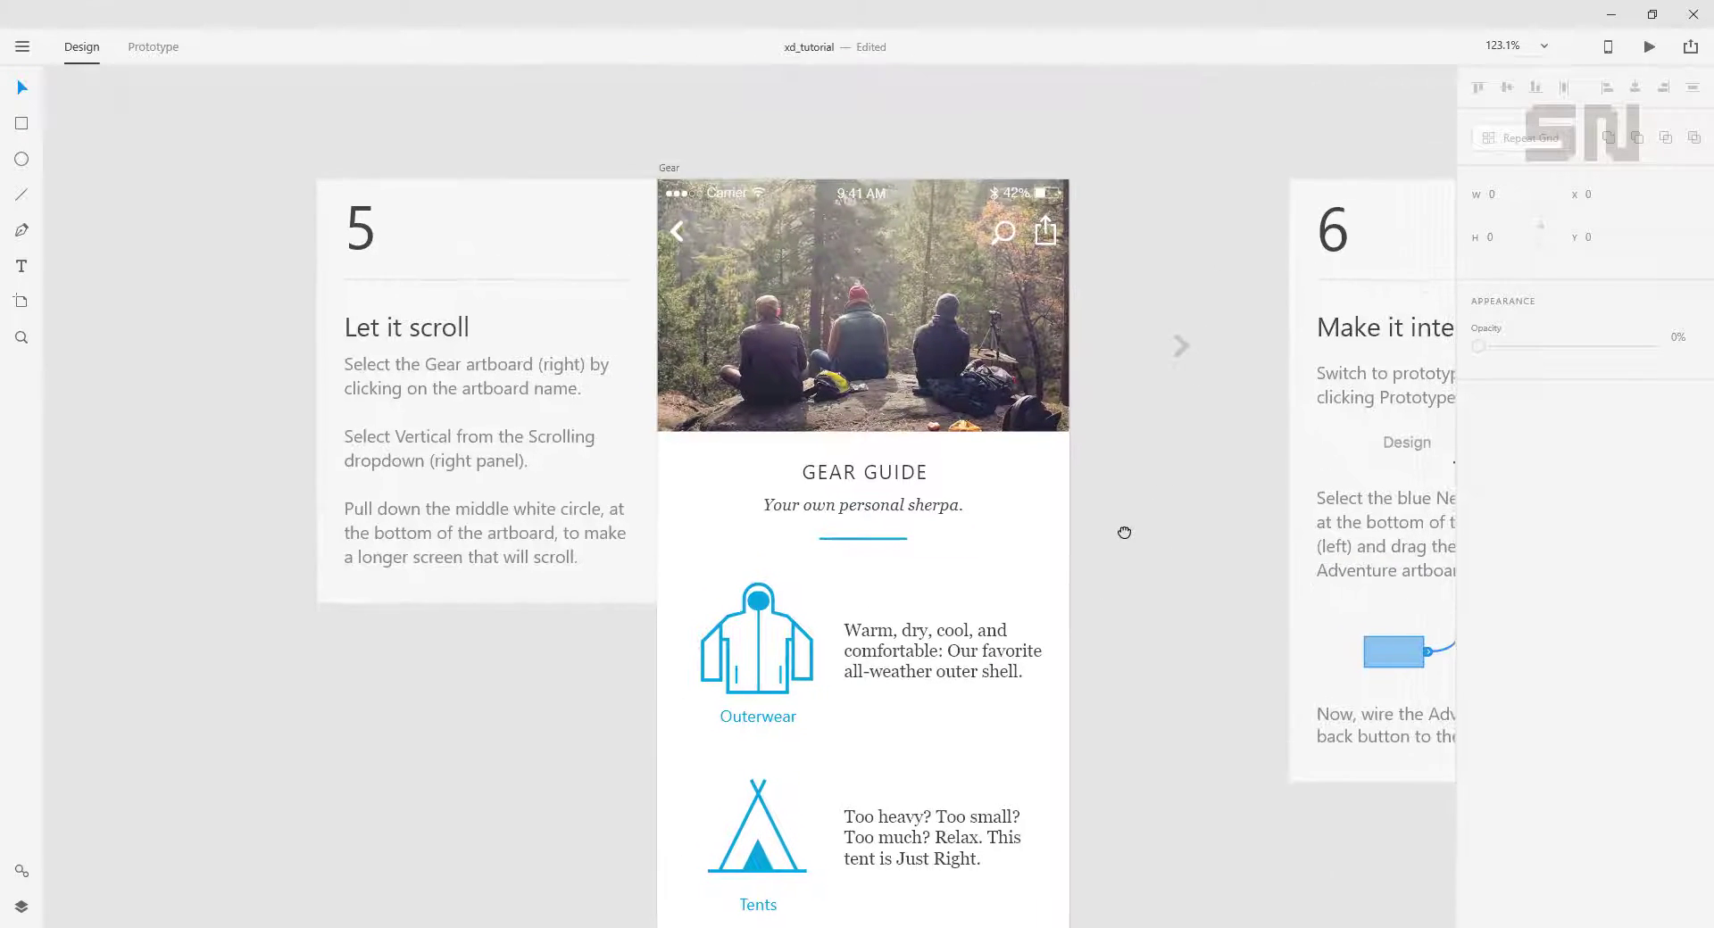
Preview the prototype in the desktop preview window, going from the welcome screen through Our Blog to the Gear Guide.
{"action": "left_click", "coordinate": [1648, 48]}
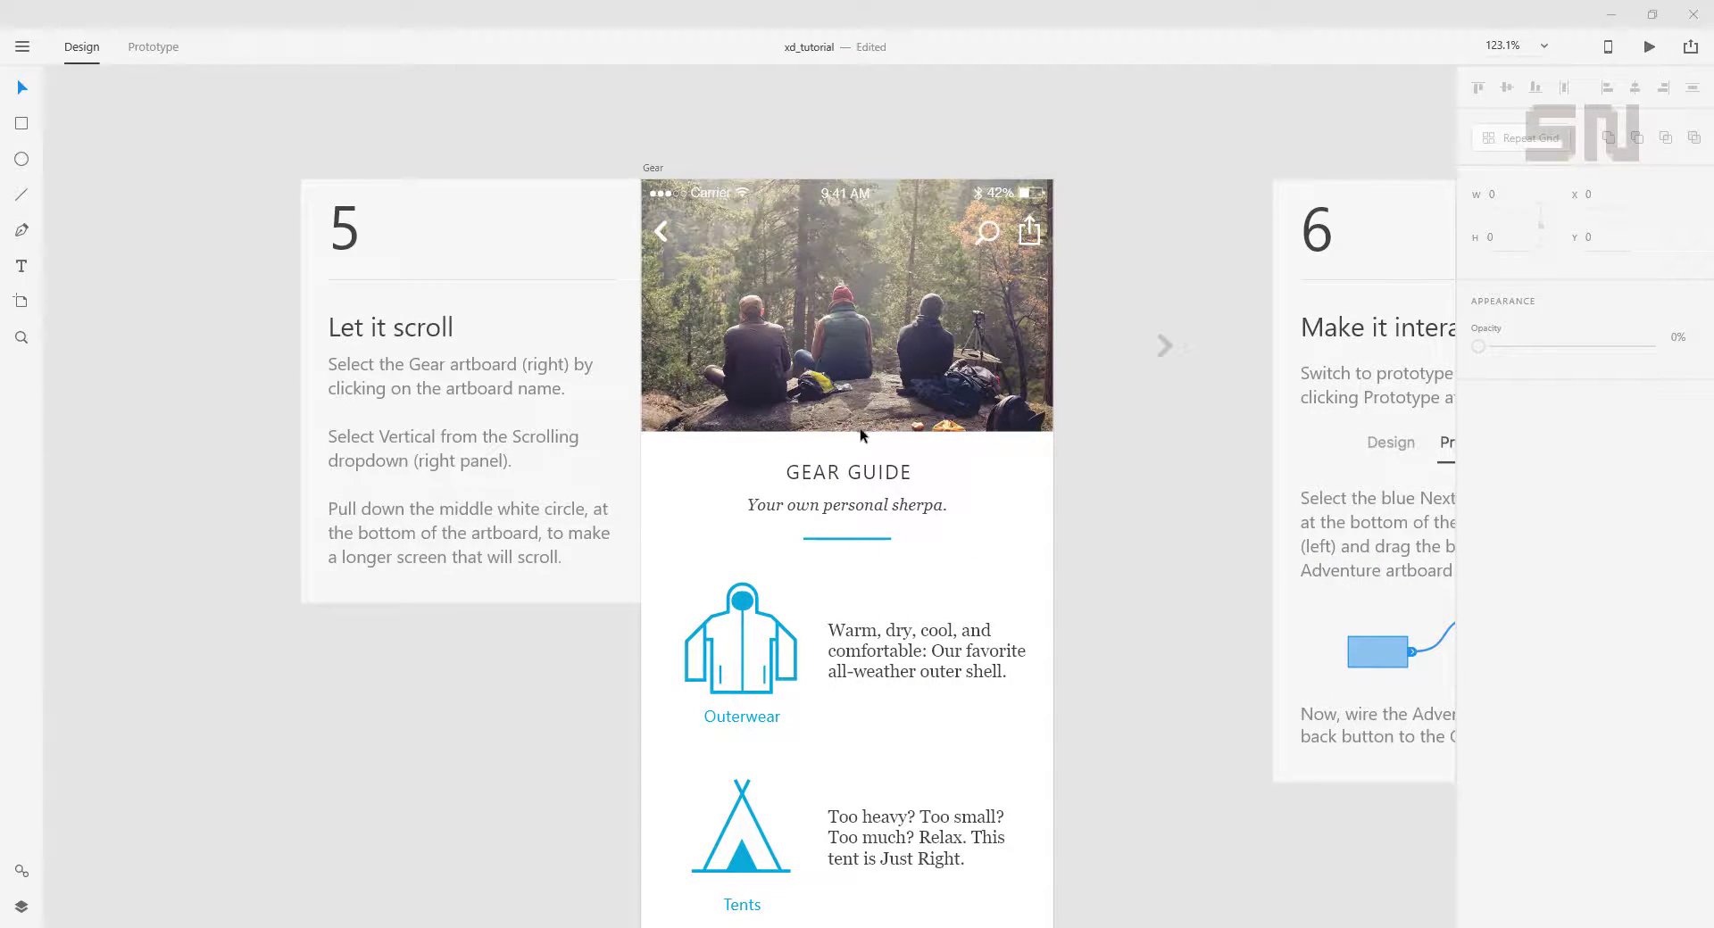
{"action": "left_click_drag", "start_coordinate": [178, 21], "coordinate": [870, 188]}
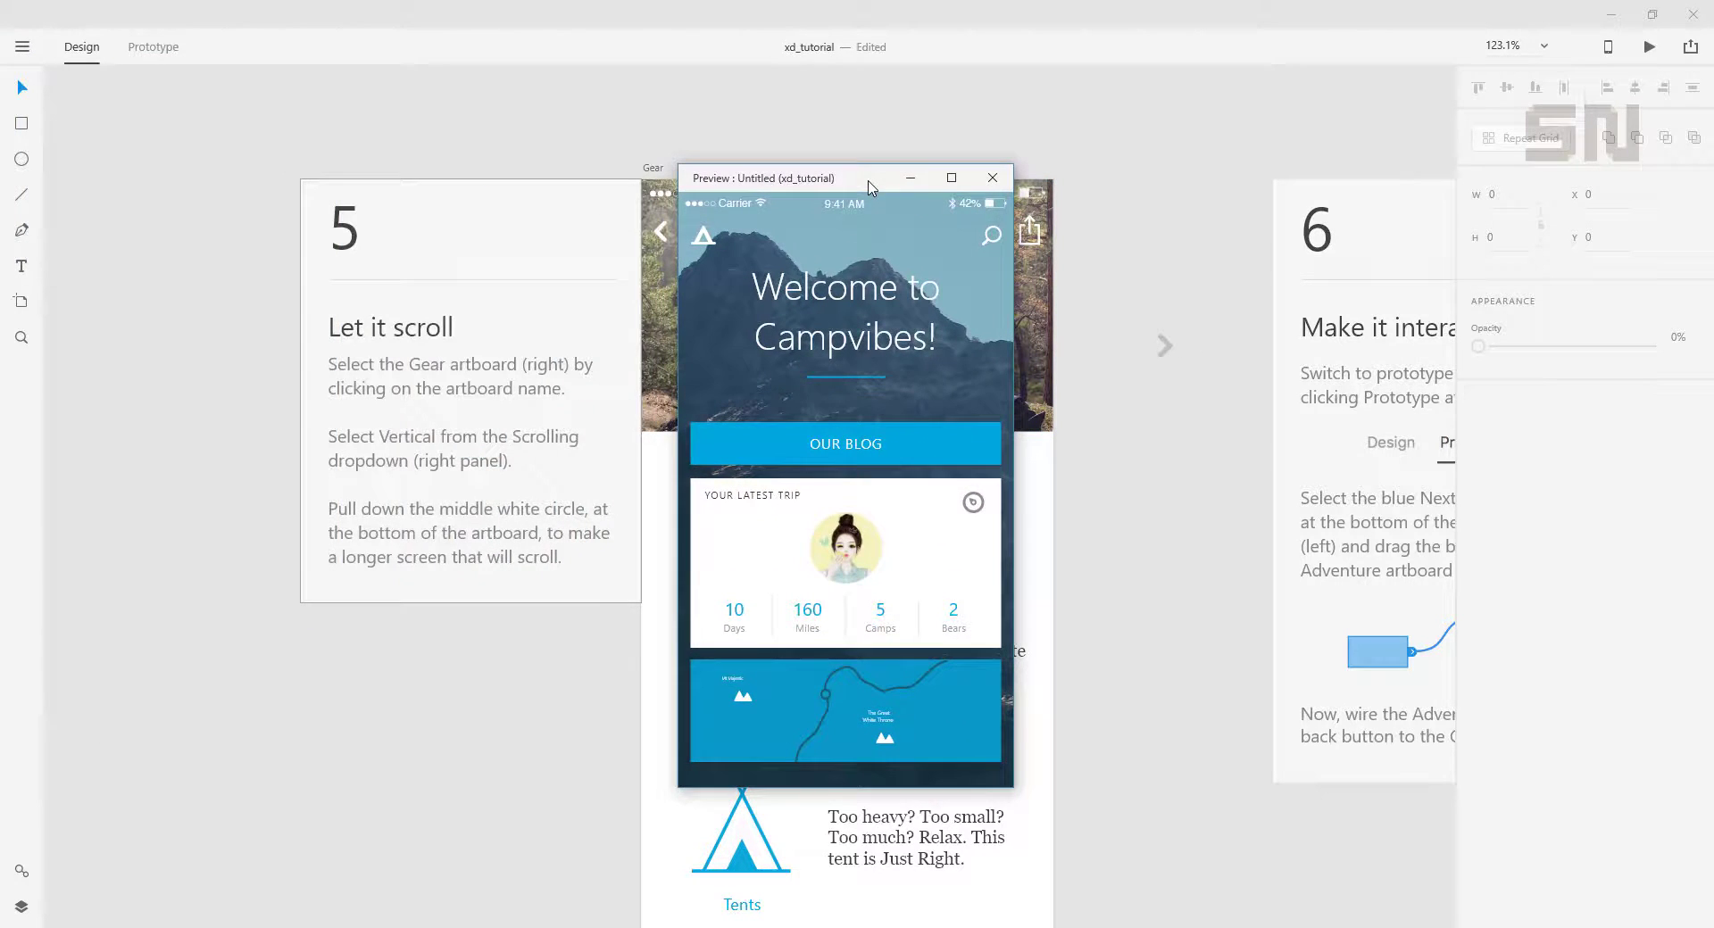
{"action": "left_click", "coordinate": [827, 457]}
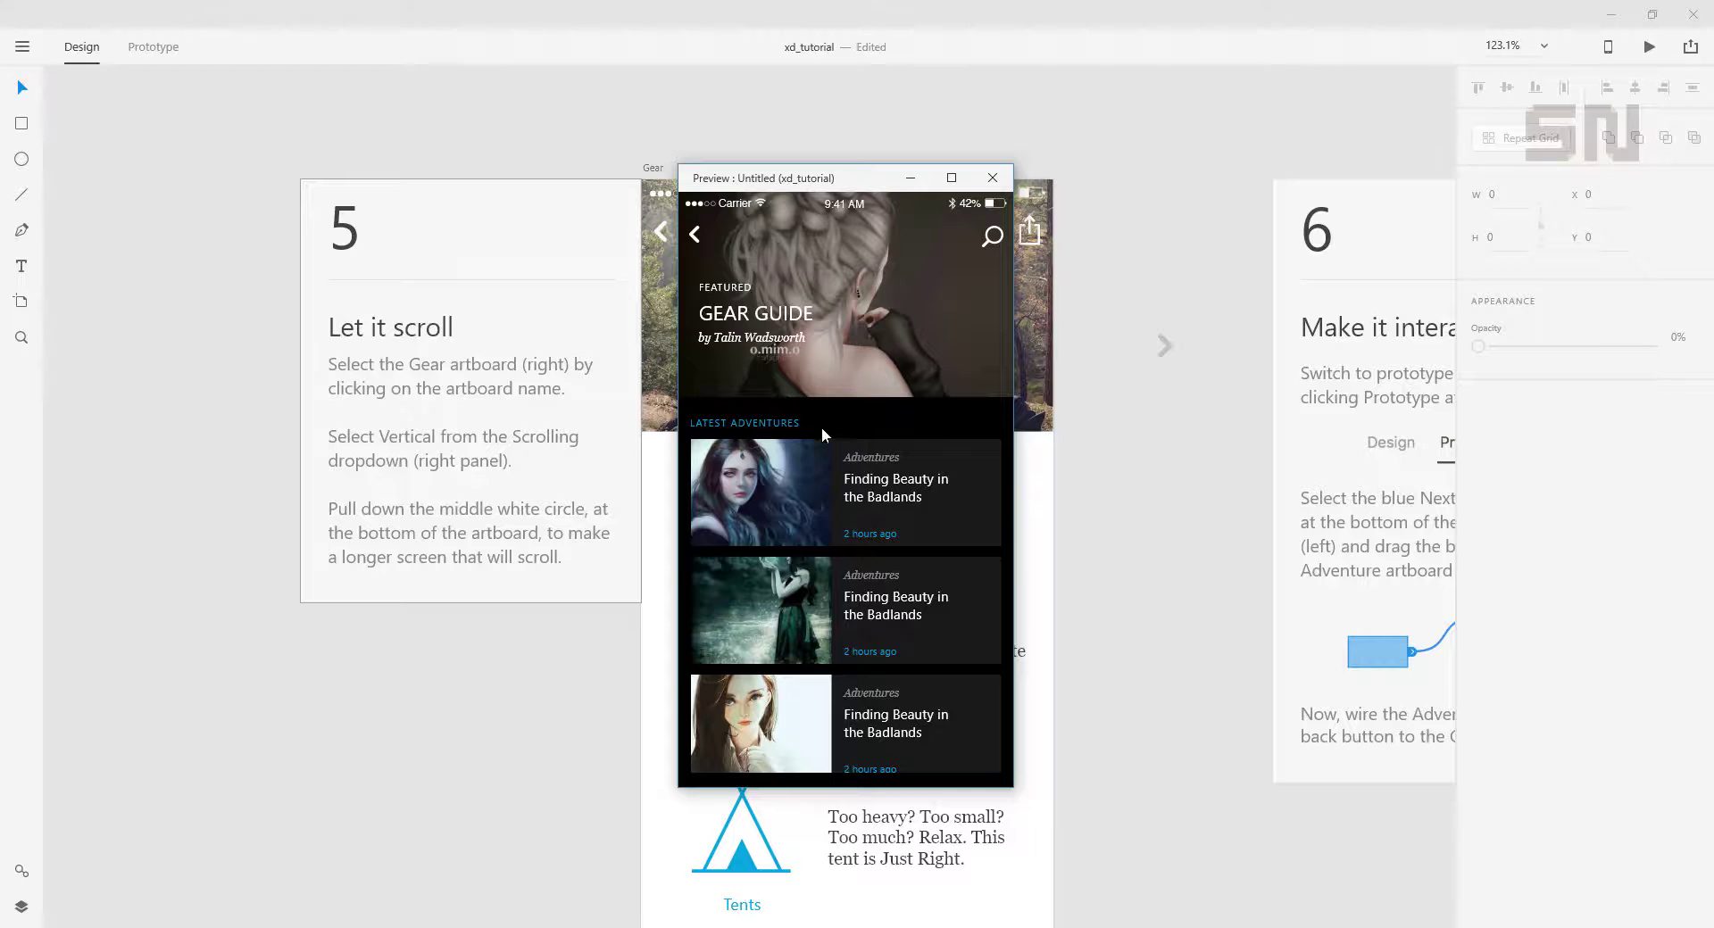
{"action": "left_click", "coordinate": [755, 311]}
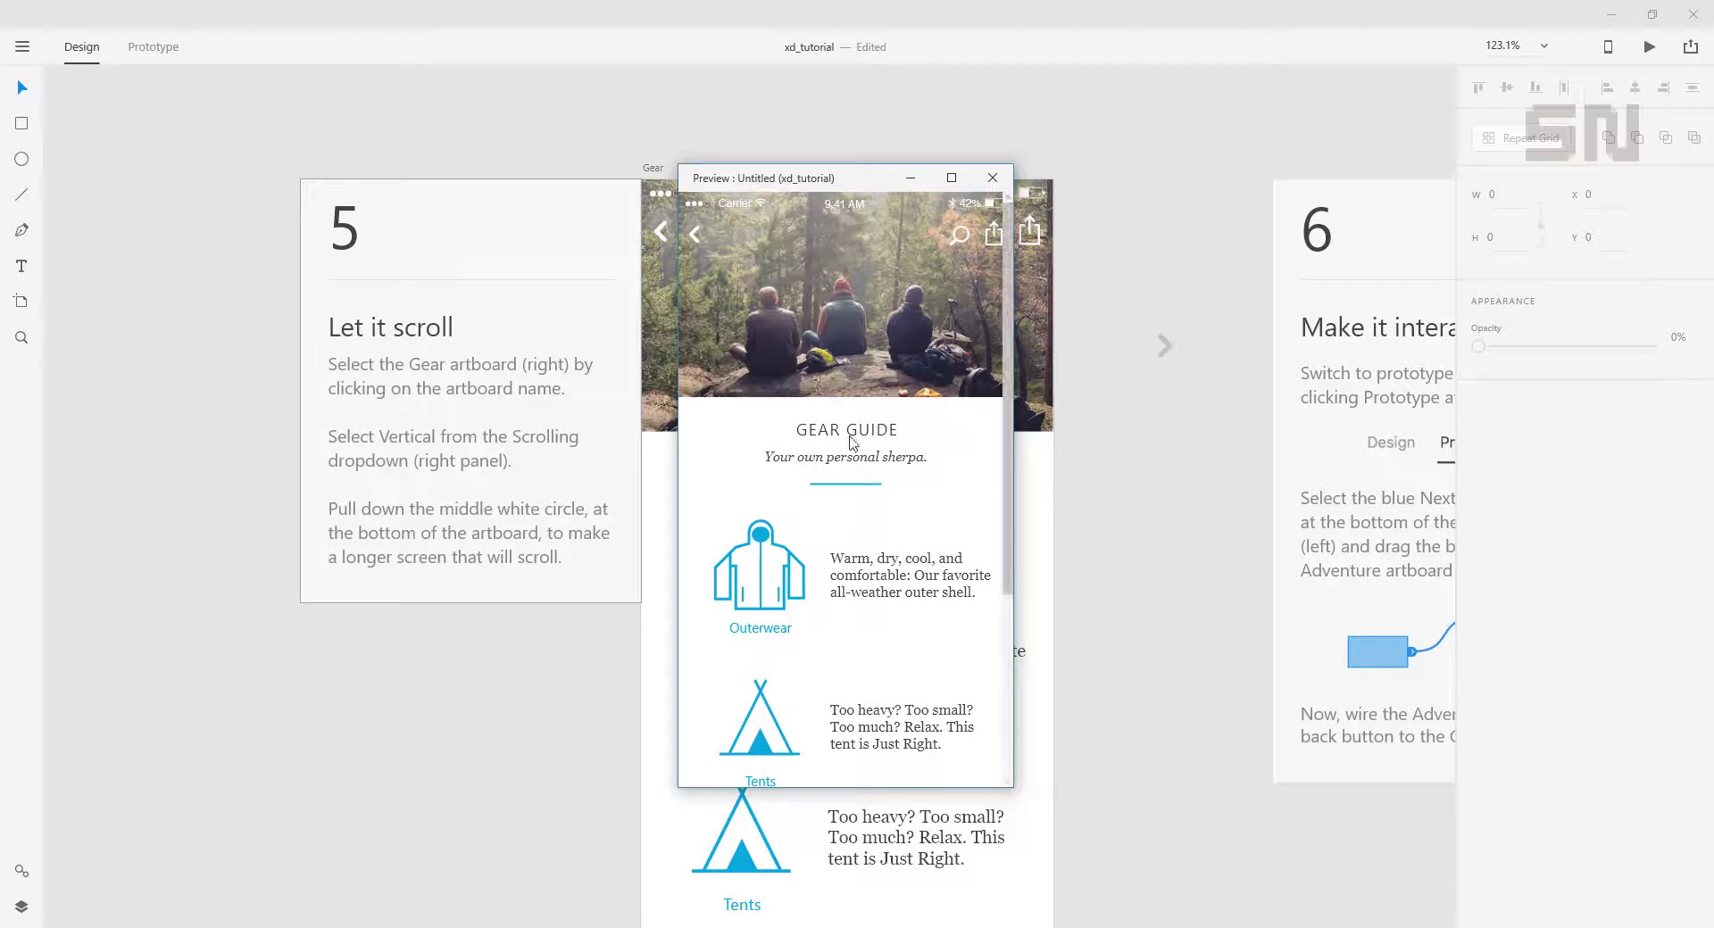
Test the vertical scrolling of the Gear Guide page up to its Next Article button and close the preview.
{"action": "scroll", "coordinate": [1000, 383], "scroll_direction": "down", "scroll_amount": 4}
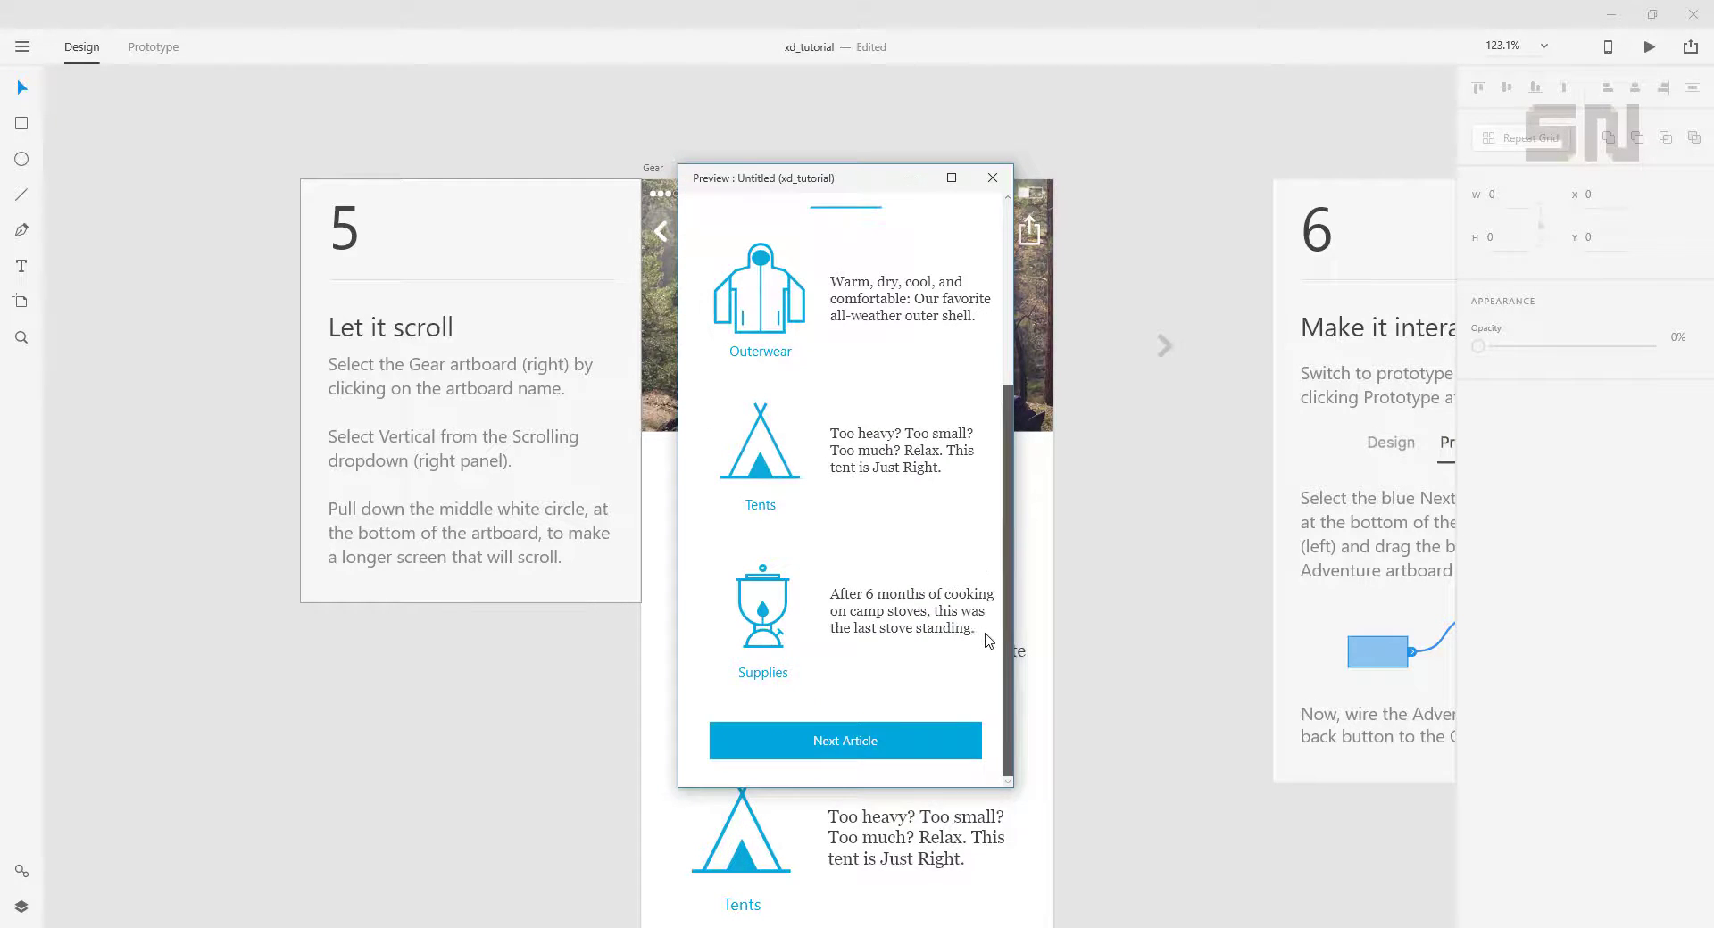
{"action": "scroll", "coordinate": [992, 357], "scroll_direction": "up", "scroll_amount": 4}
{"action": "scroll", "coordinate": [992, 357], "scroll_direction": "down", "scroll_amount": 4}
{"action": "scroll", "coordinate": [982, 589], "scroll_direction": "up", "scroll_amount": 4}
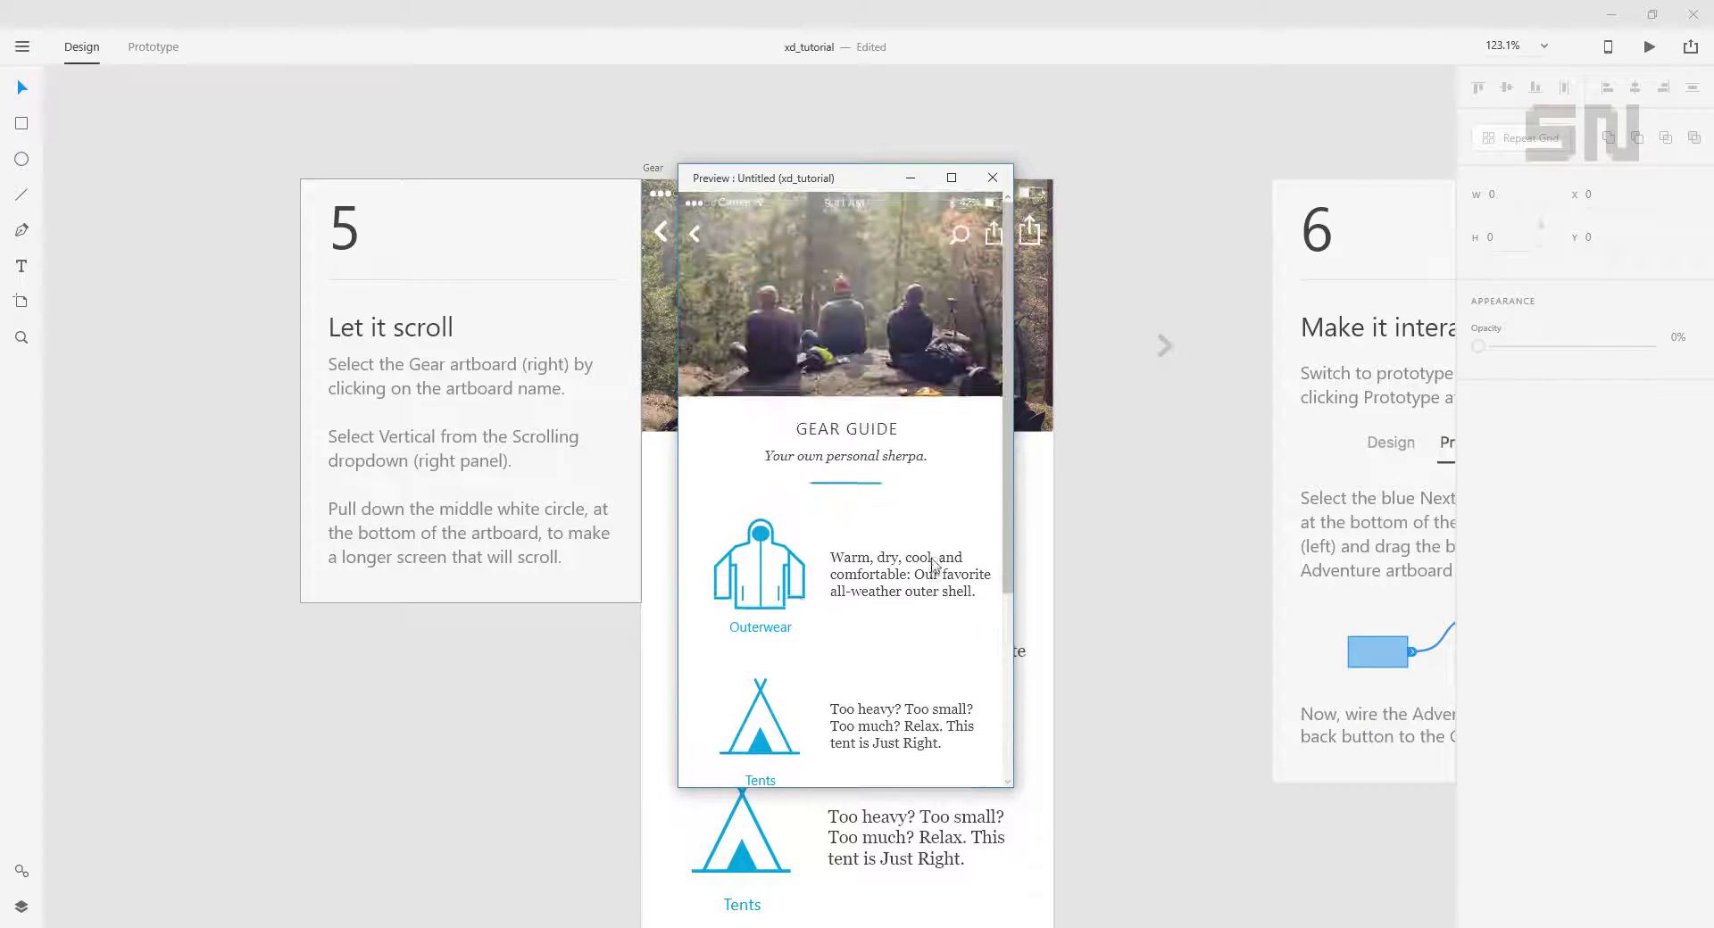
{"action": "scroll", "coordinate": [929, 562], "scroll_direction": "down", "scroll_amount": 4}
{"action": "left_click", "coordinate": [991, 177]}
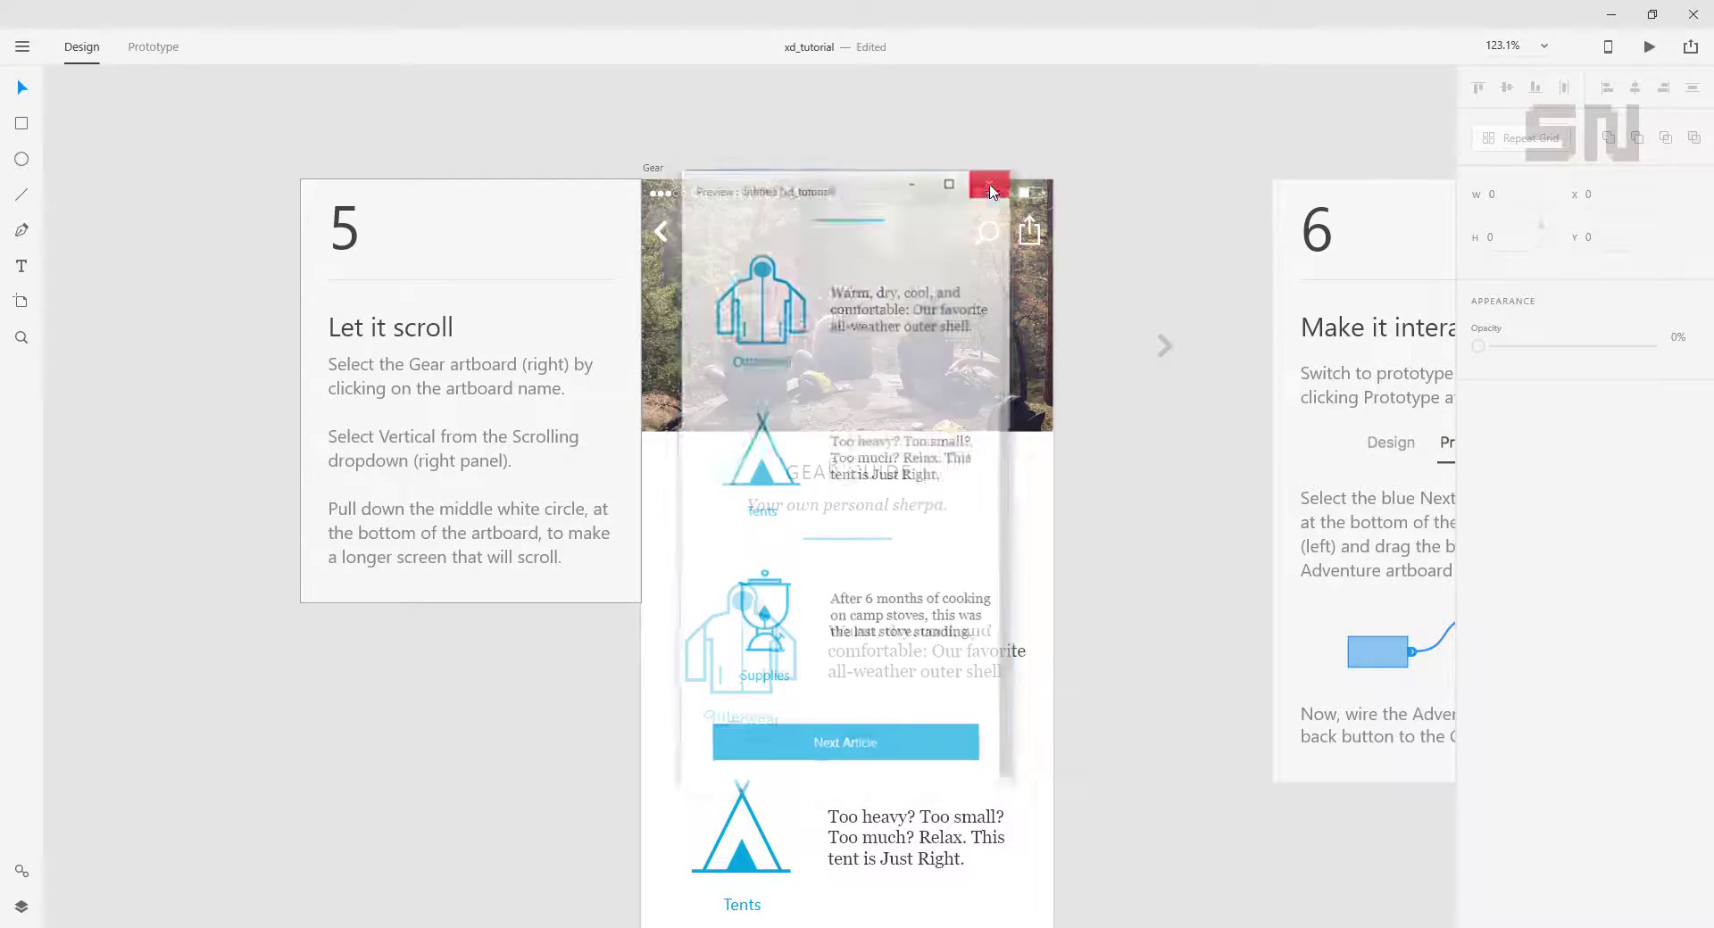
In Prototype mode, wire the Gear artboard to the Adventure artboard with Dissolve, Ease Out and 0.4 s, and wire Adventure back to Gear.
{"action": "left_click_drag", "start_coordinate": [1174, 382], "coordinate": [320, 340]}
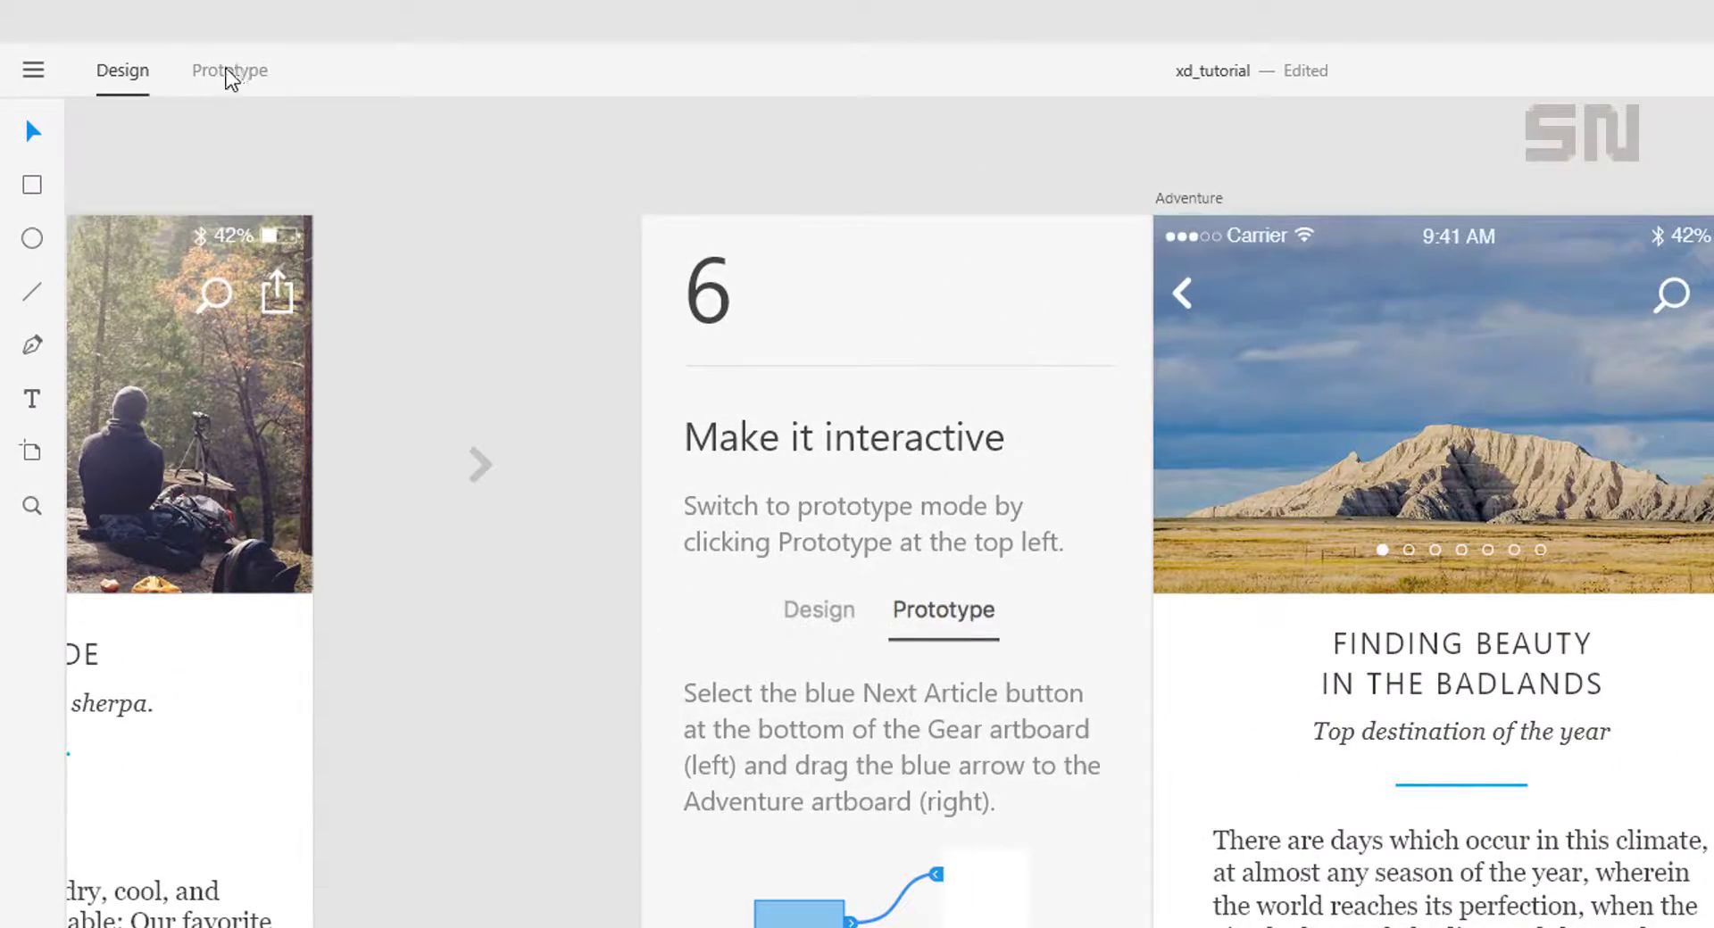
{"action": "left_click", "coordinate": [227, 71]}
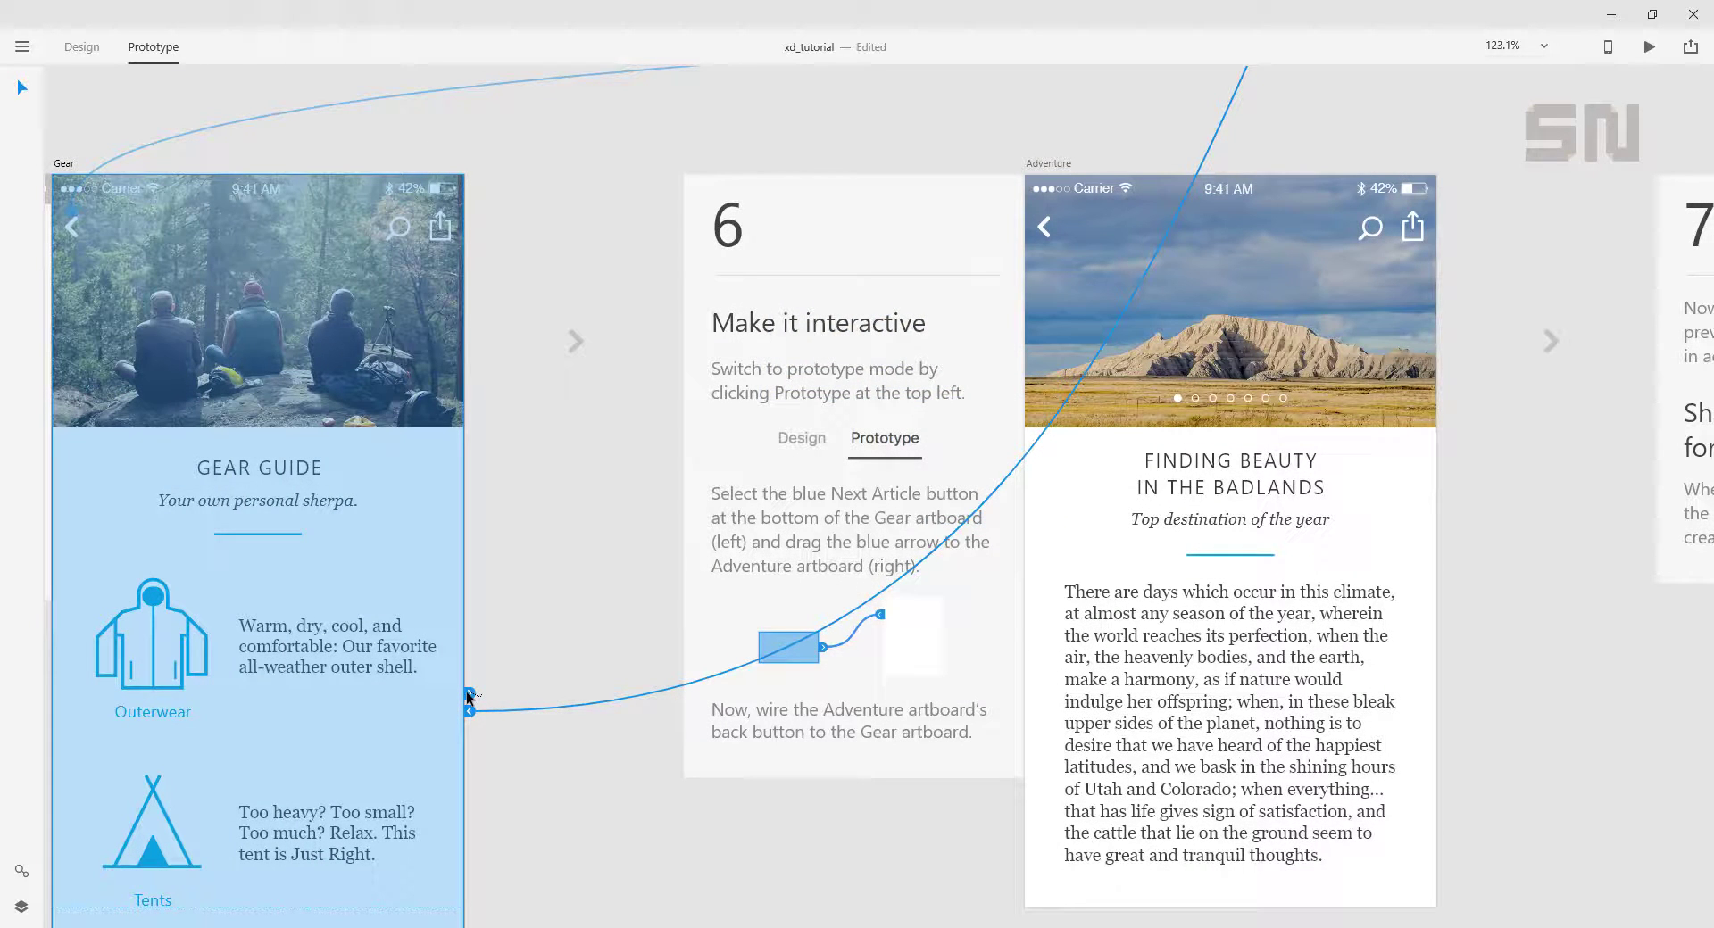
{"action": "left_click_drag", "start_coordinate": [533, 675], "coordinate": [1046, 478]}
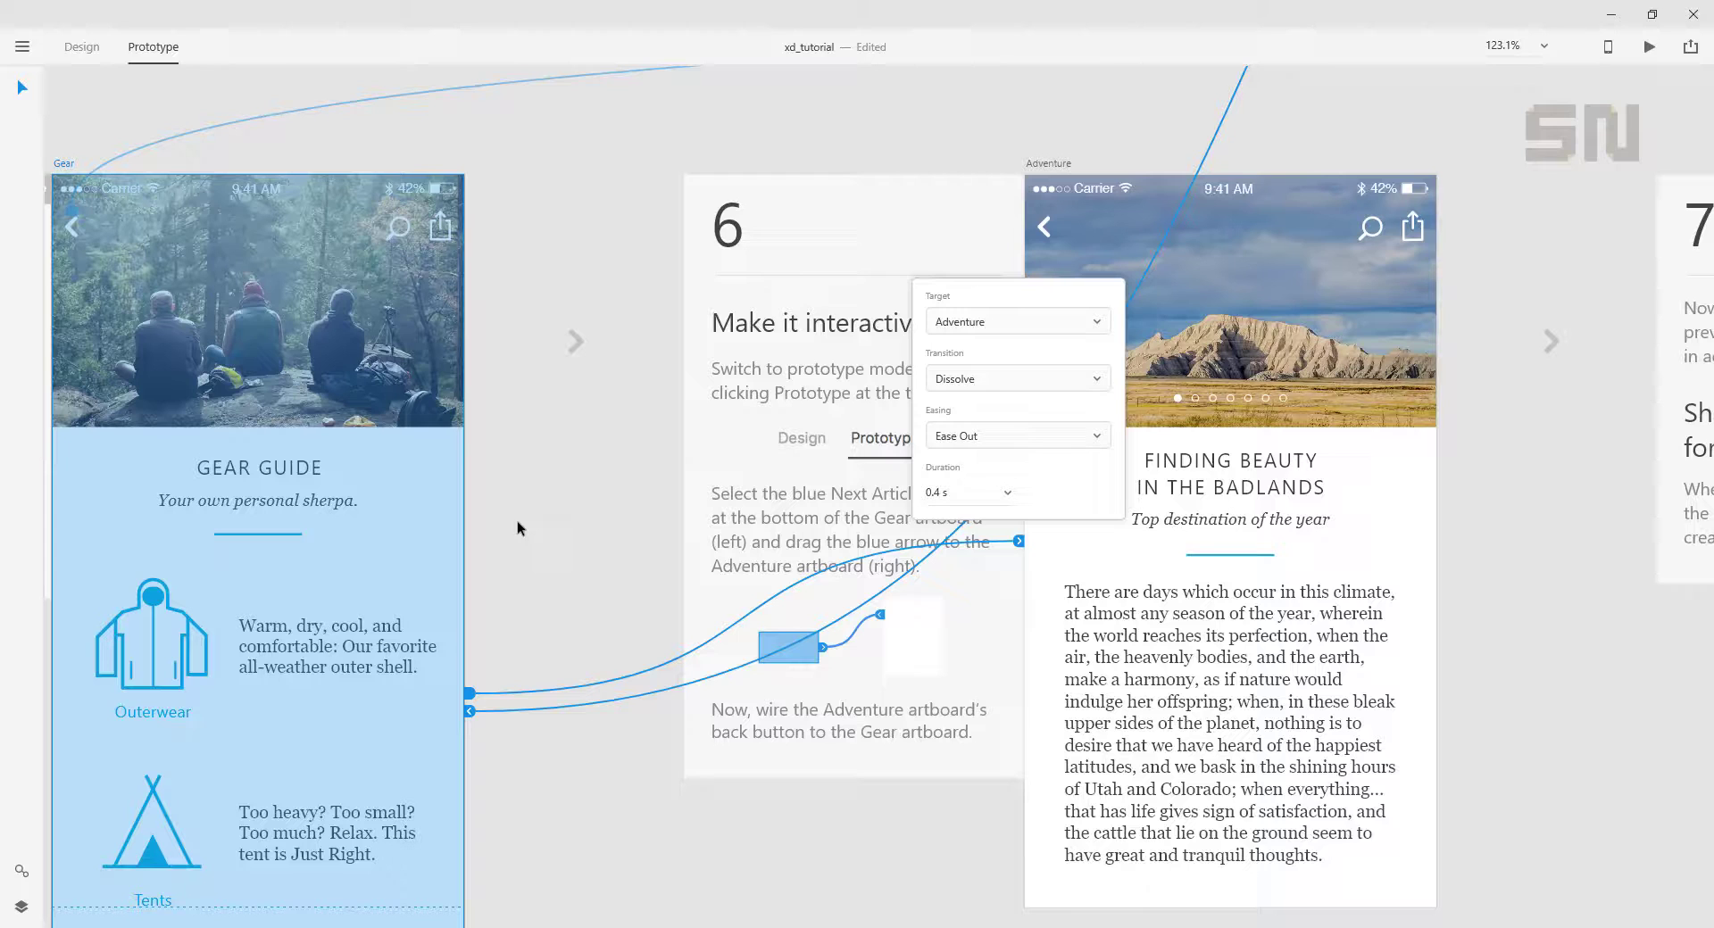
{"action": "left_click", "coordinate": [1050, 559]}
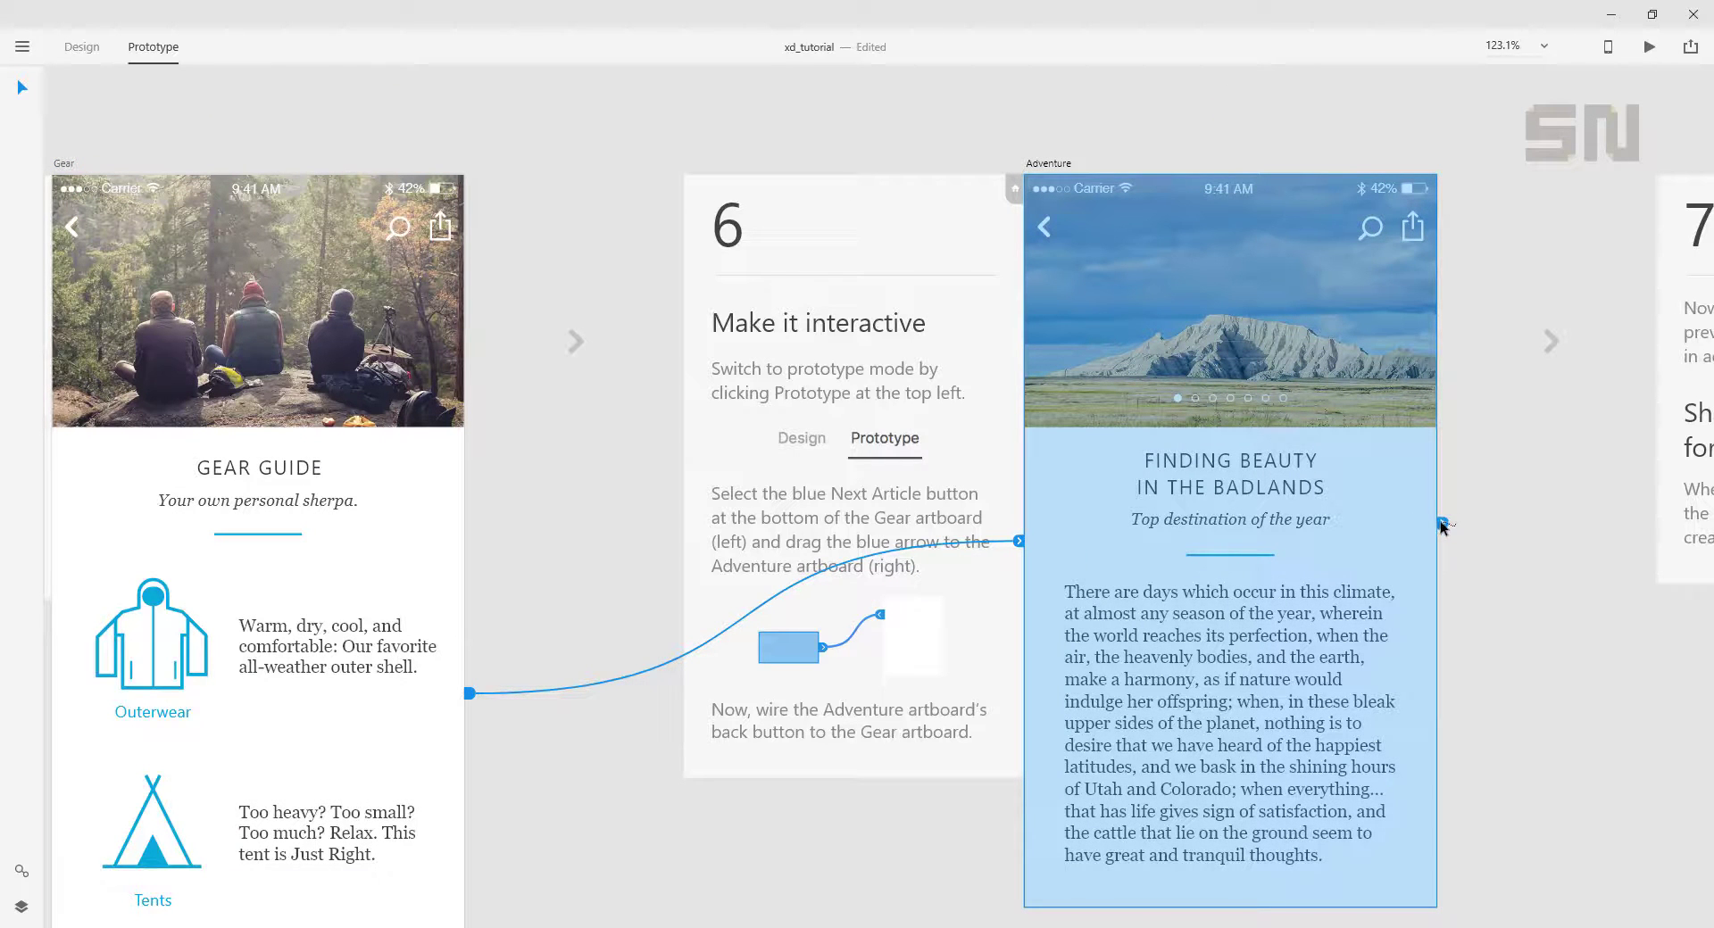
{"action": "left_click_drag", "start_coordinate": [1441, 525], "coordinate": [447, 532]}
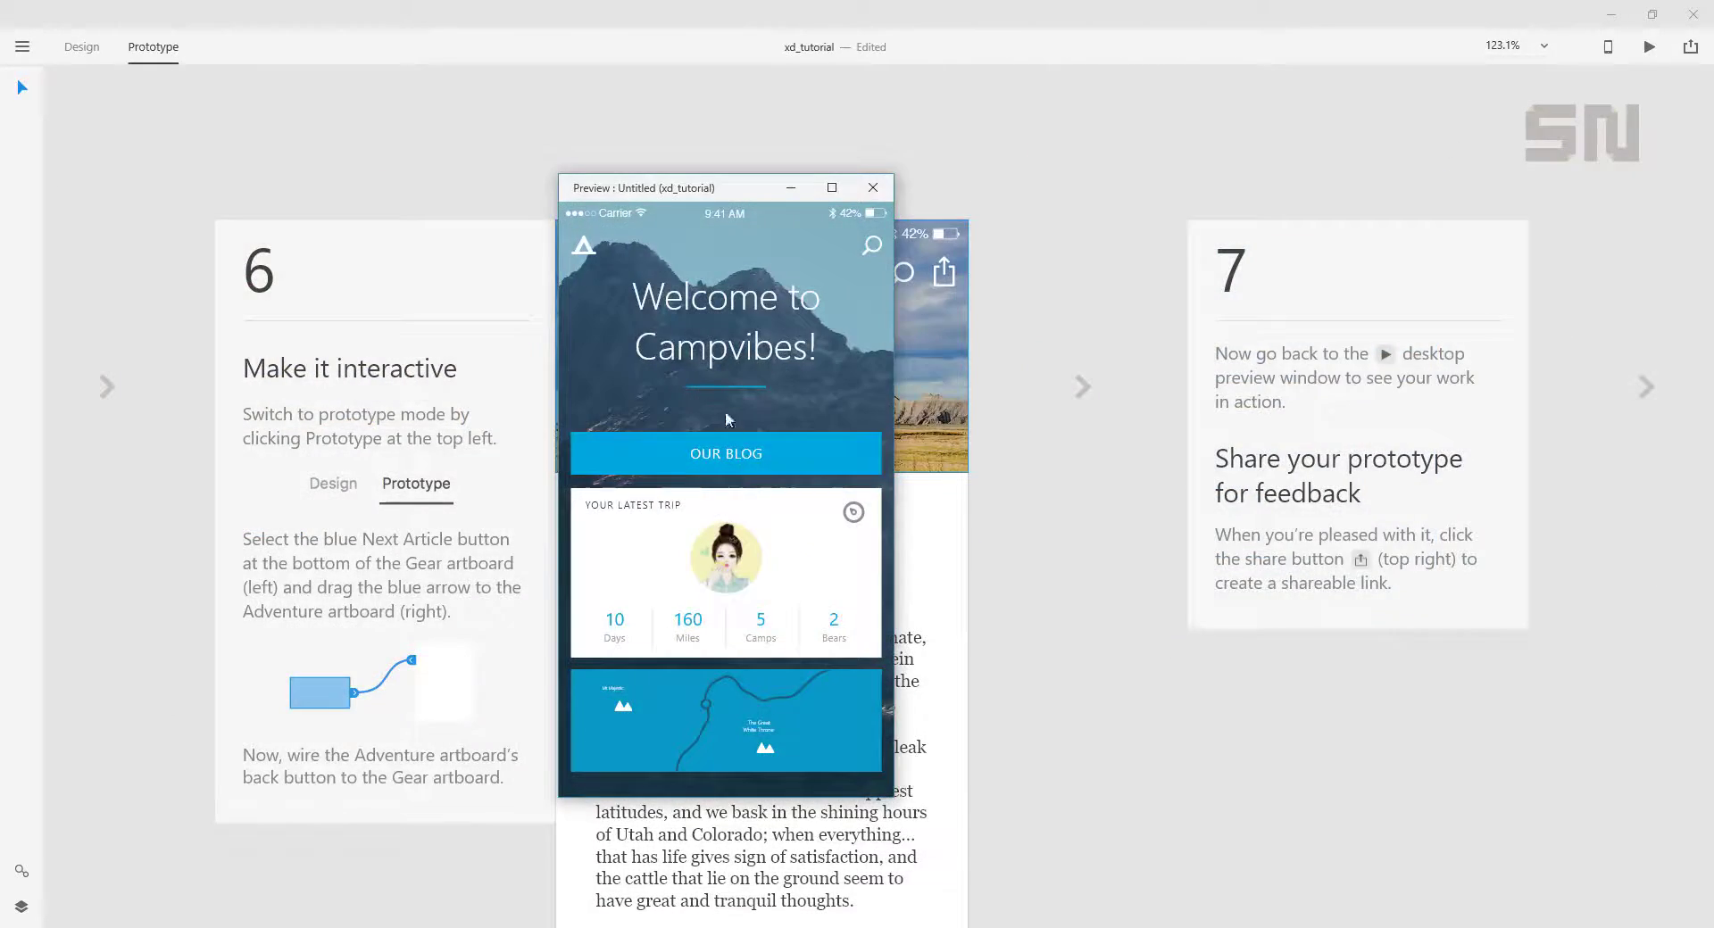
Preview the wired prototype from the welcome screen through Our Blog and the Gear Guide to the Next Article page.
{"action": "left_click", "coordinate": [728, 413]}
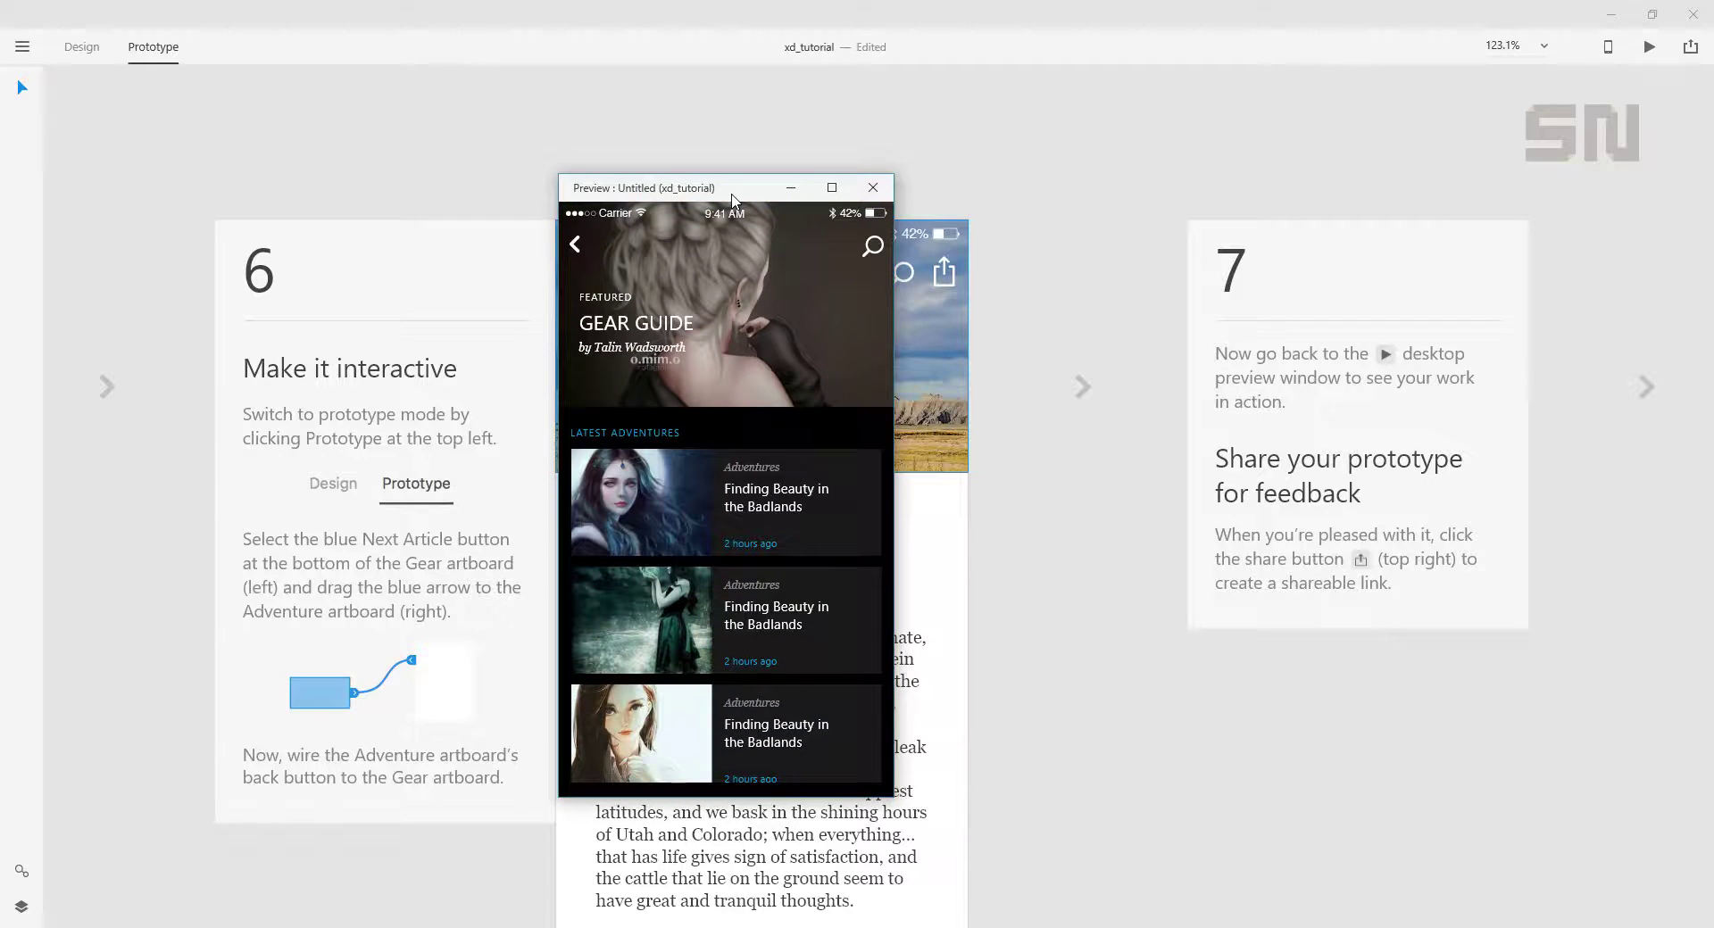
{"action": "left_click", "coordinate": [621, 329]}
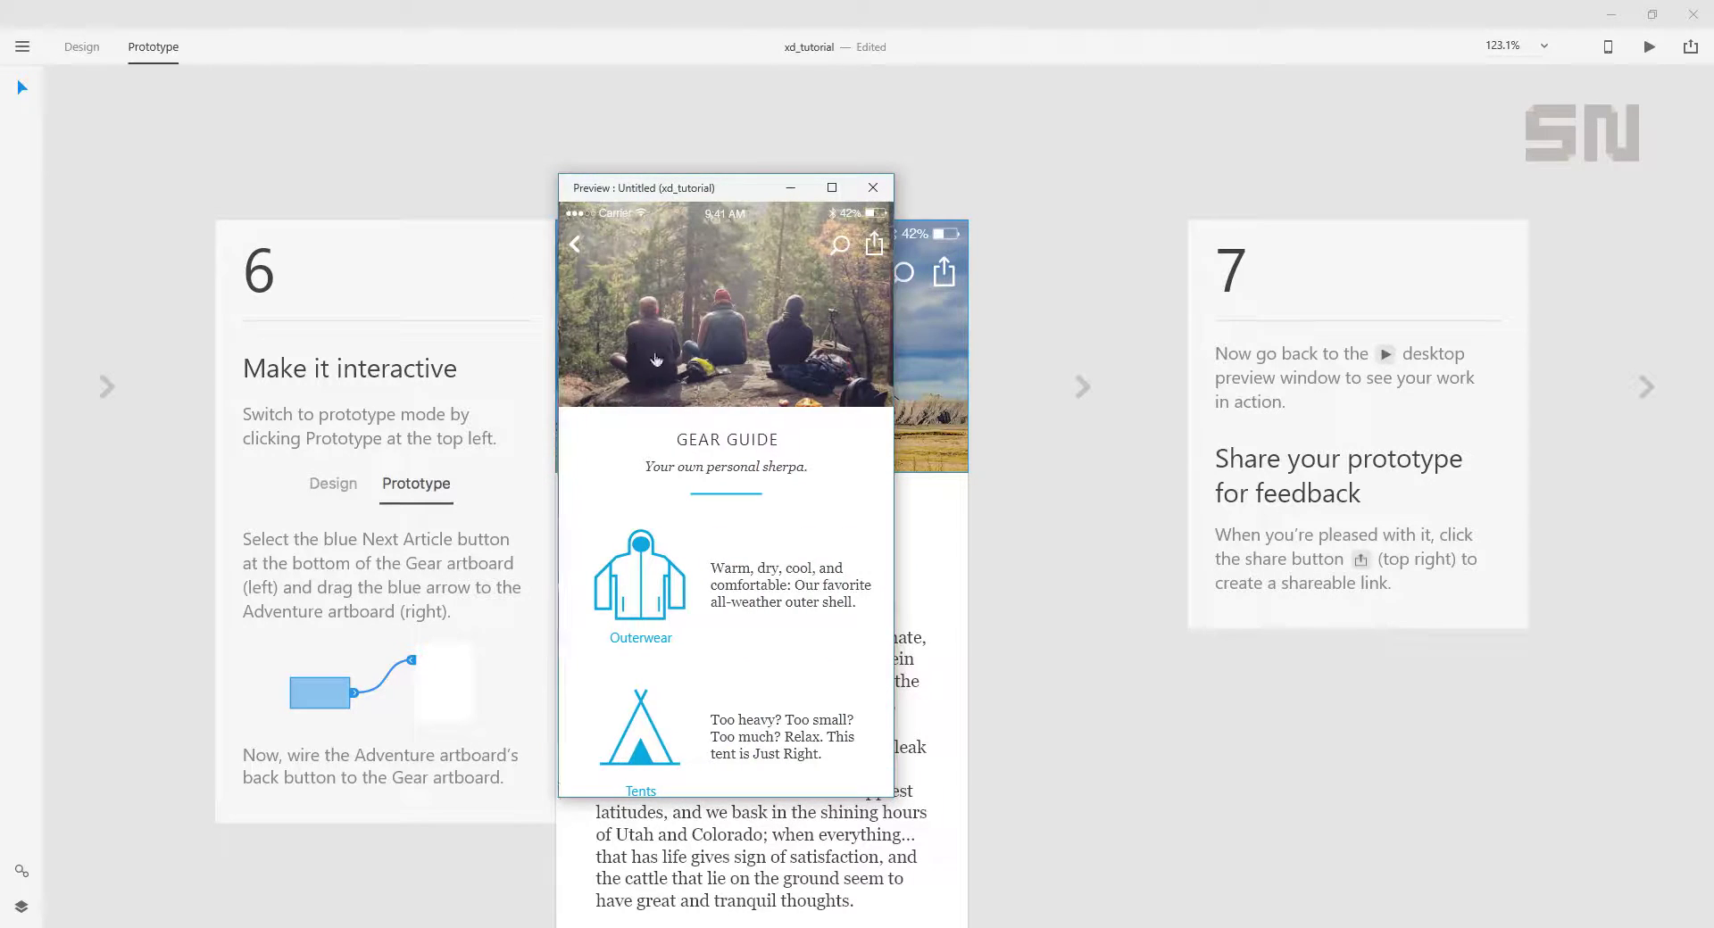
{"action": "scroll", "coordinate": [799, 500], "scroll_direction": "down", "scroll_amount": 5}
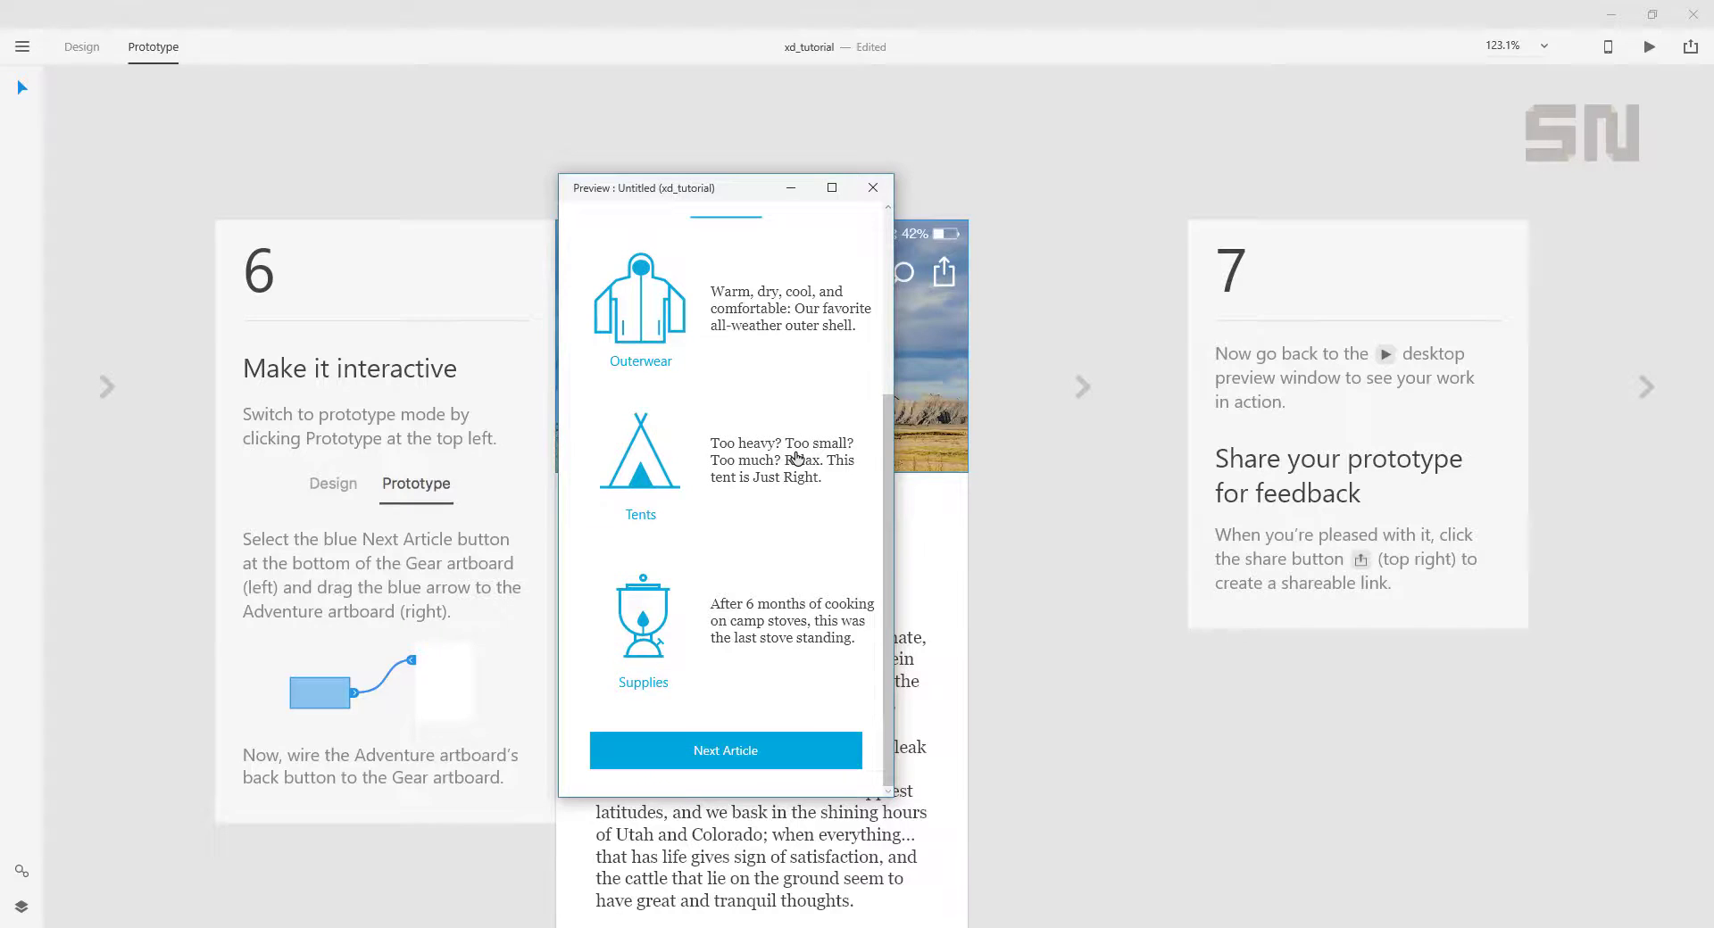
{"action": "left_click", "coordinate": [775, 756]}
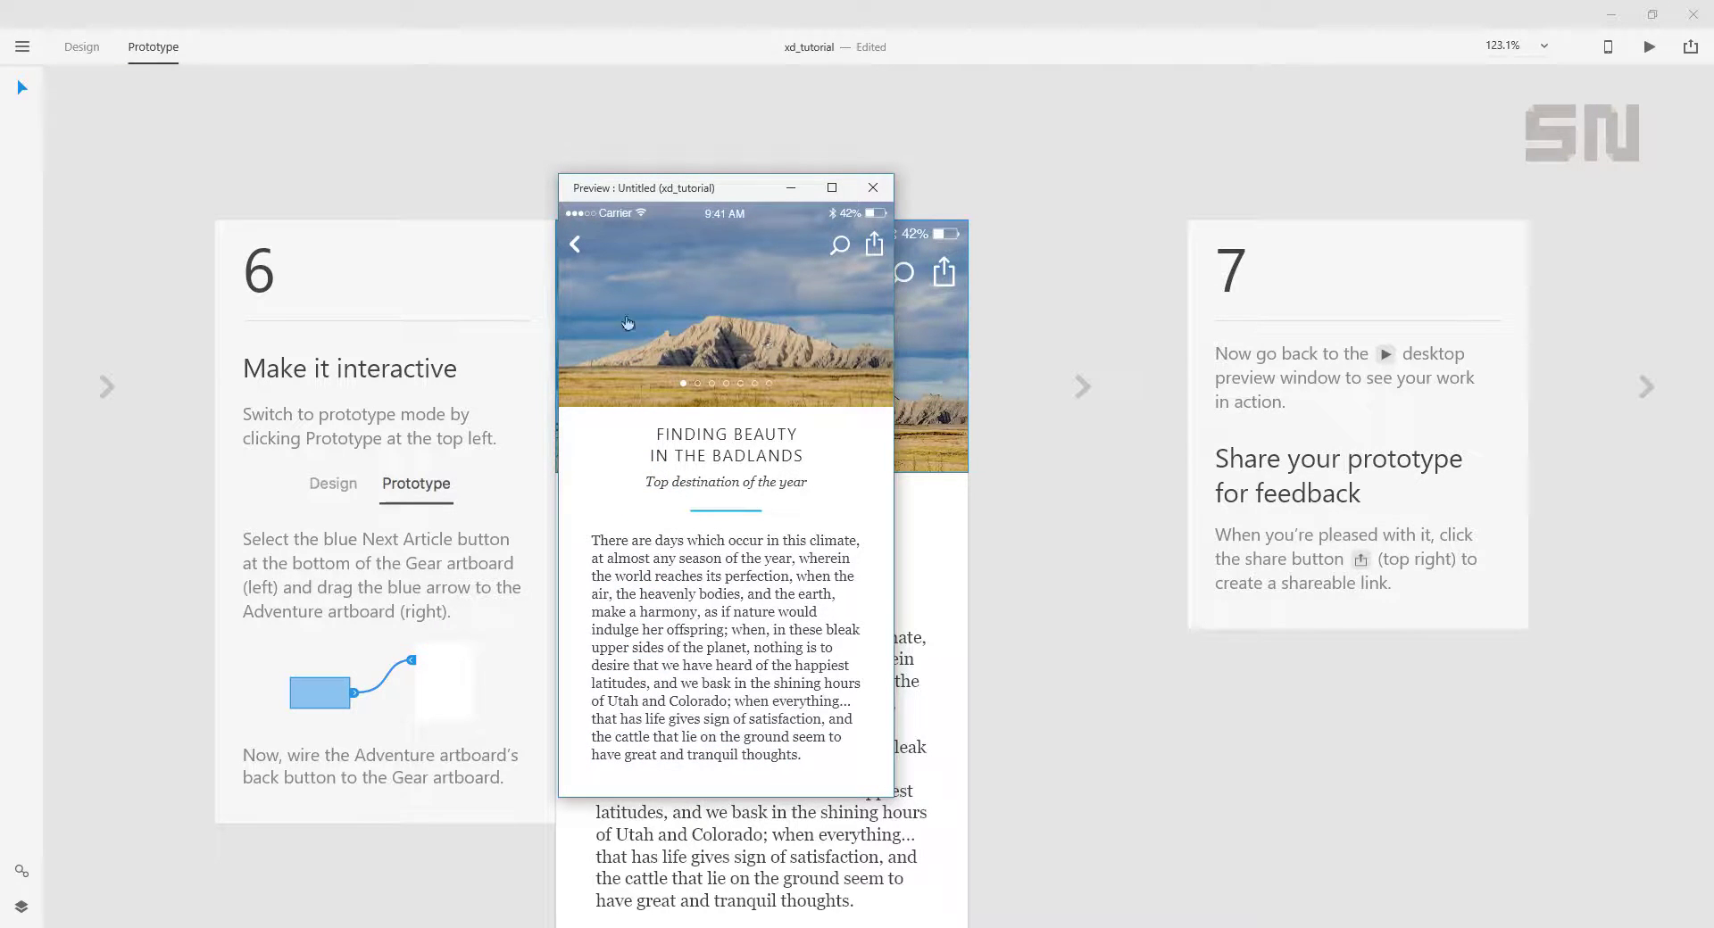
Test the back navigation in the preview, returning from the Adventure page to the blog page.
{"action": "left_click", "coordinate": [580, 247]}
{"action": "left_click", "coordinate": [582, 247]}
{"action": "left_click", "coordinate": [579, 247]}
{"action": "left_click", "coordinate": [576, 244]}
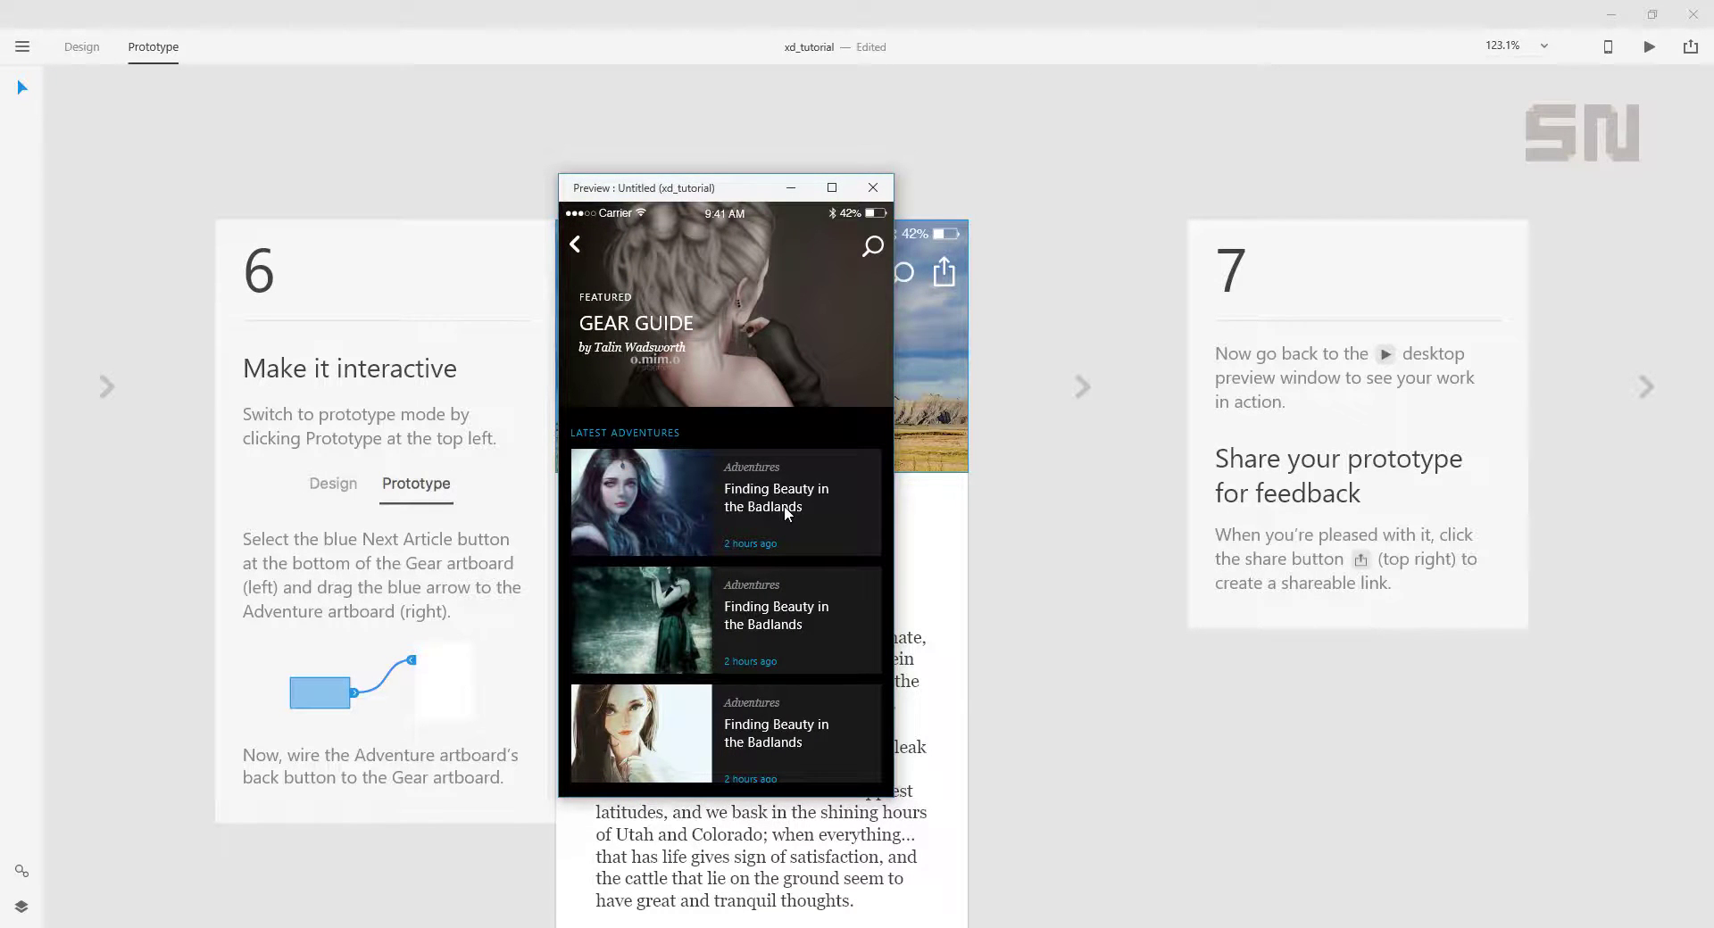
Open the Gear Guide from the blog, test its link to the Adventure page and back, and scroll through the page.
{"action": "left_click", "coordinate": [648, 337]}
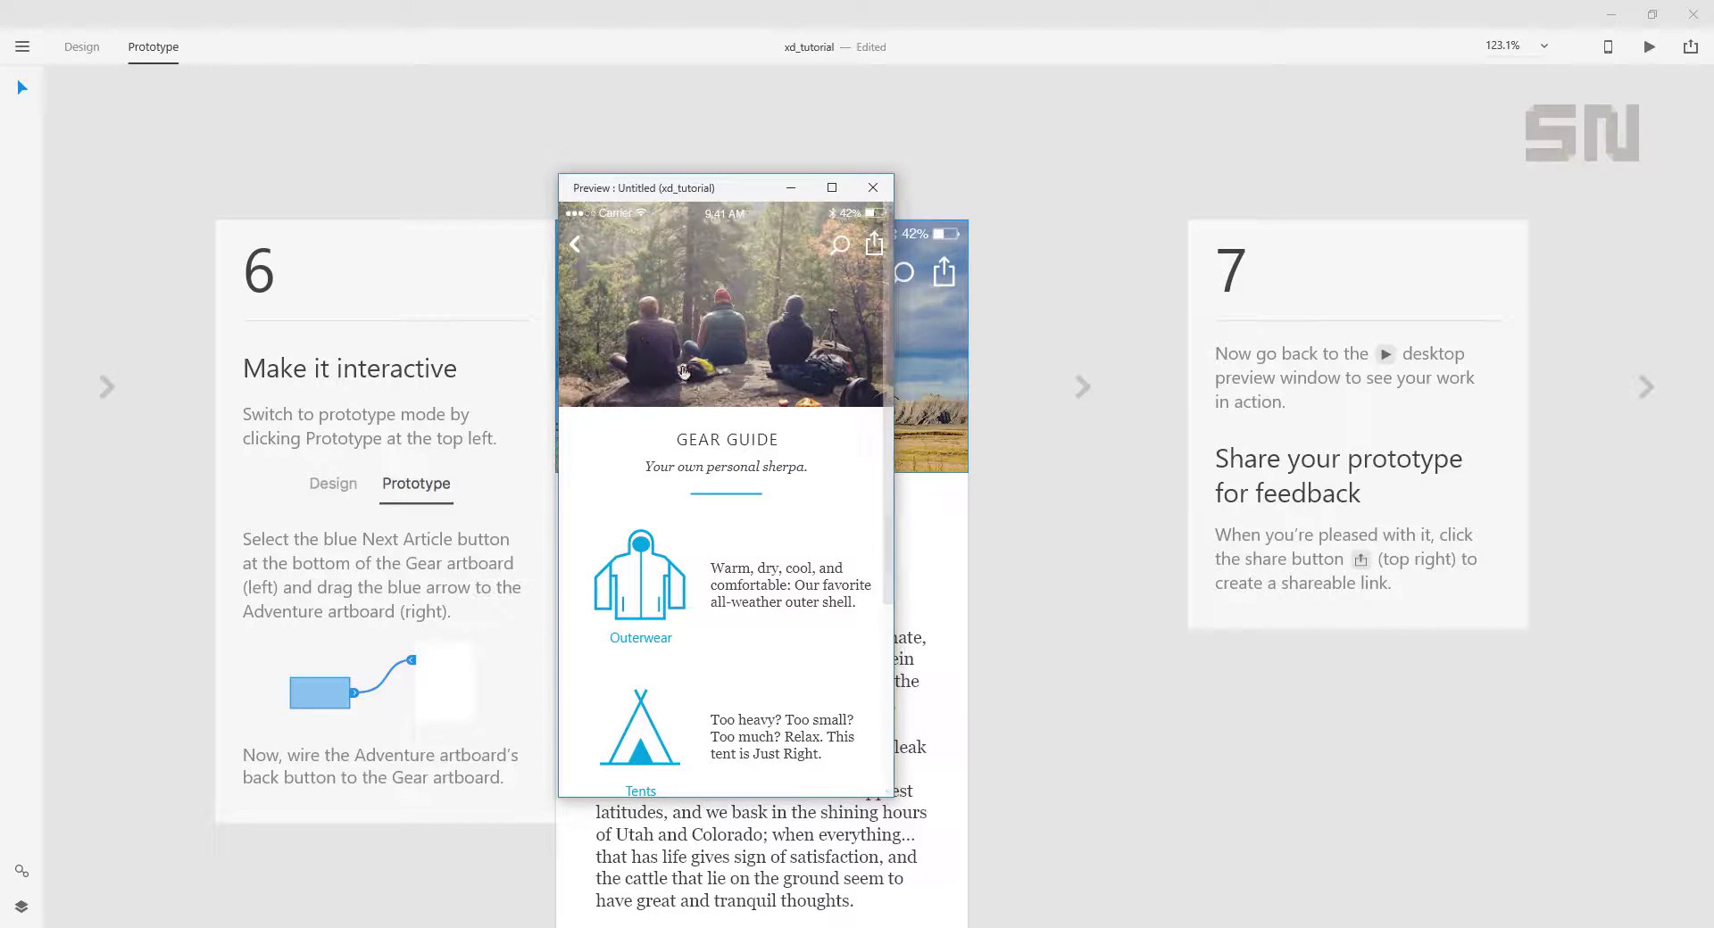
{"action": "left_click", "coordinate": [786, 457]}
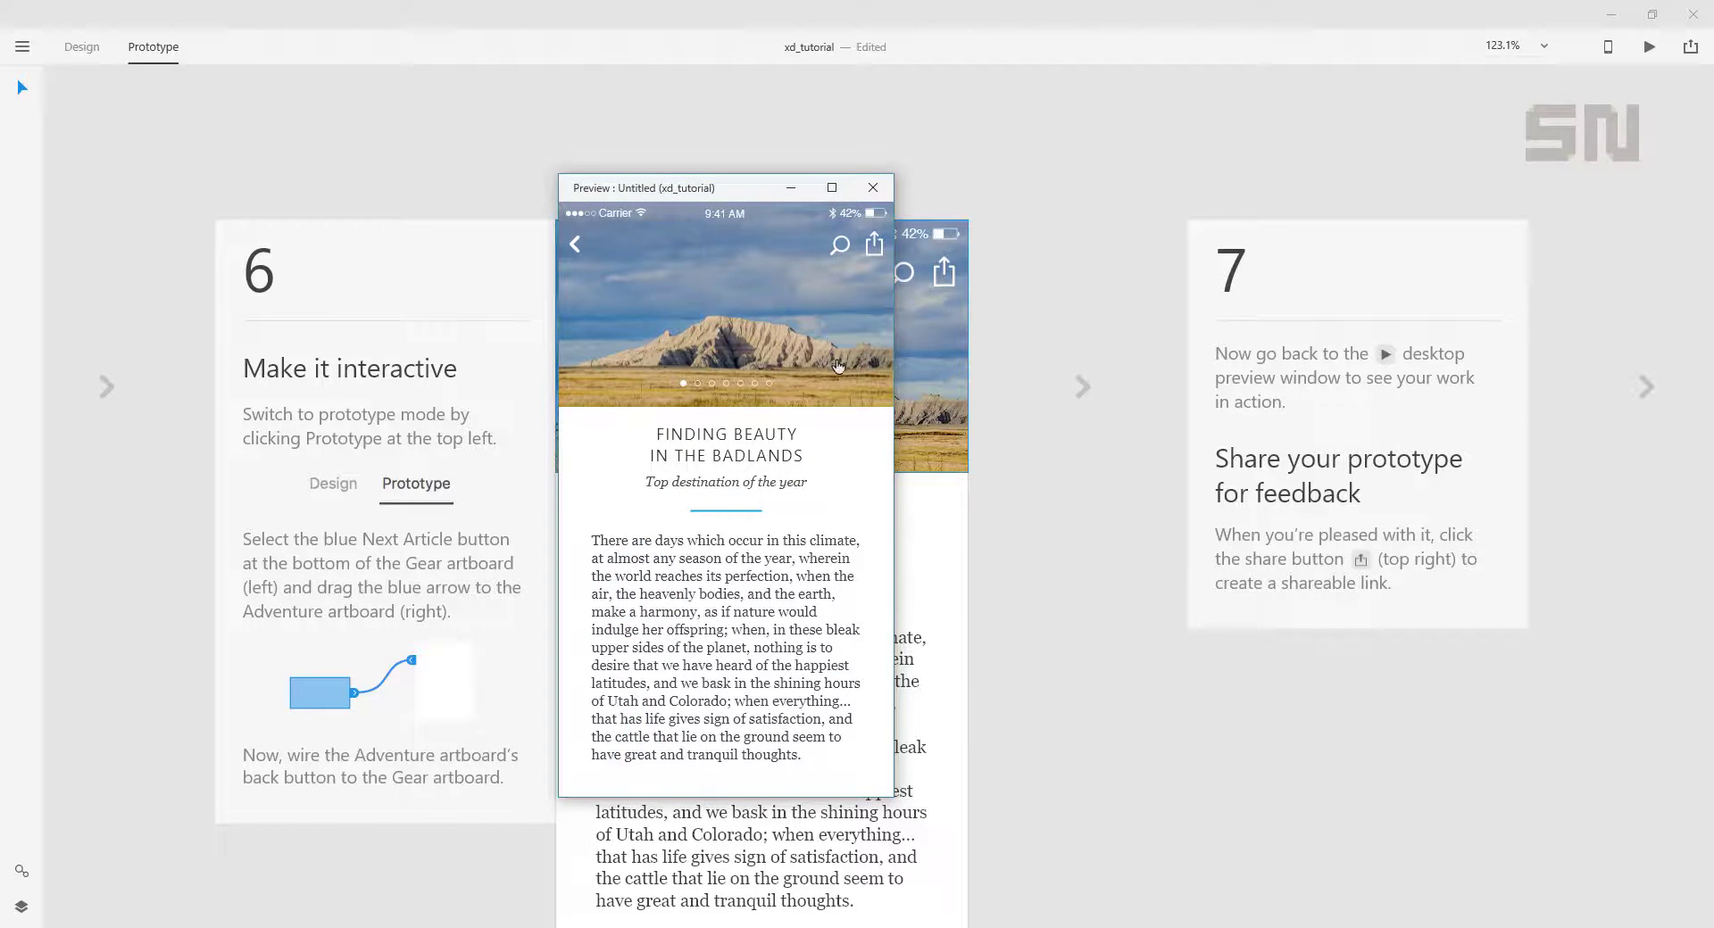
{"action": "left_click", "coordinate": [573, 243]}
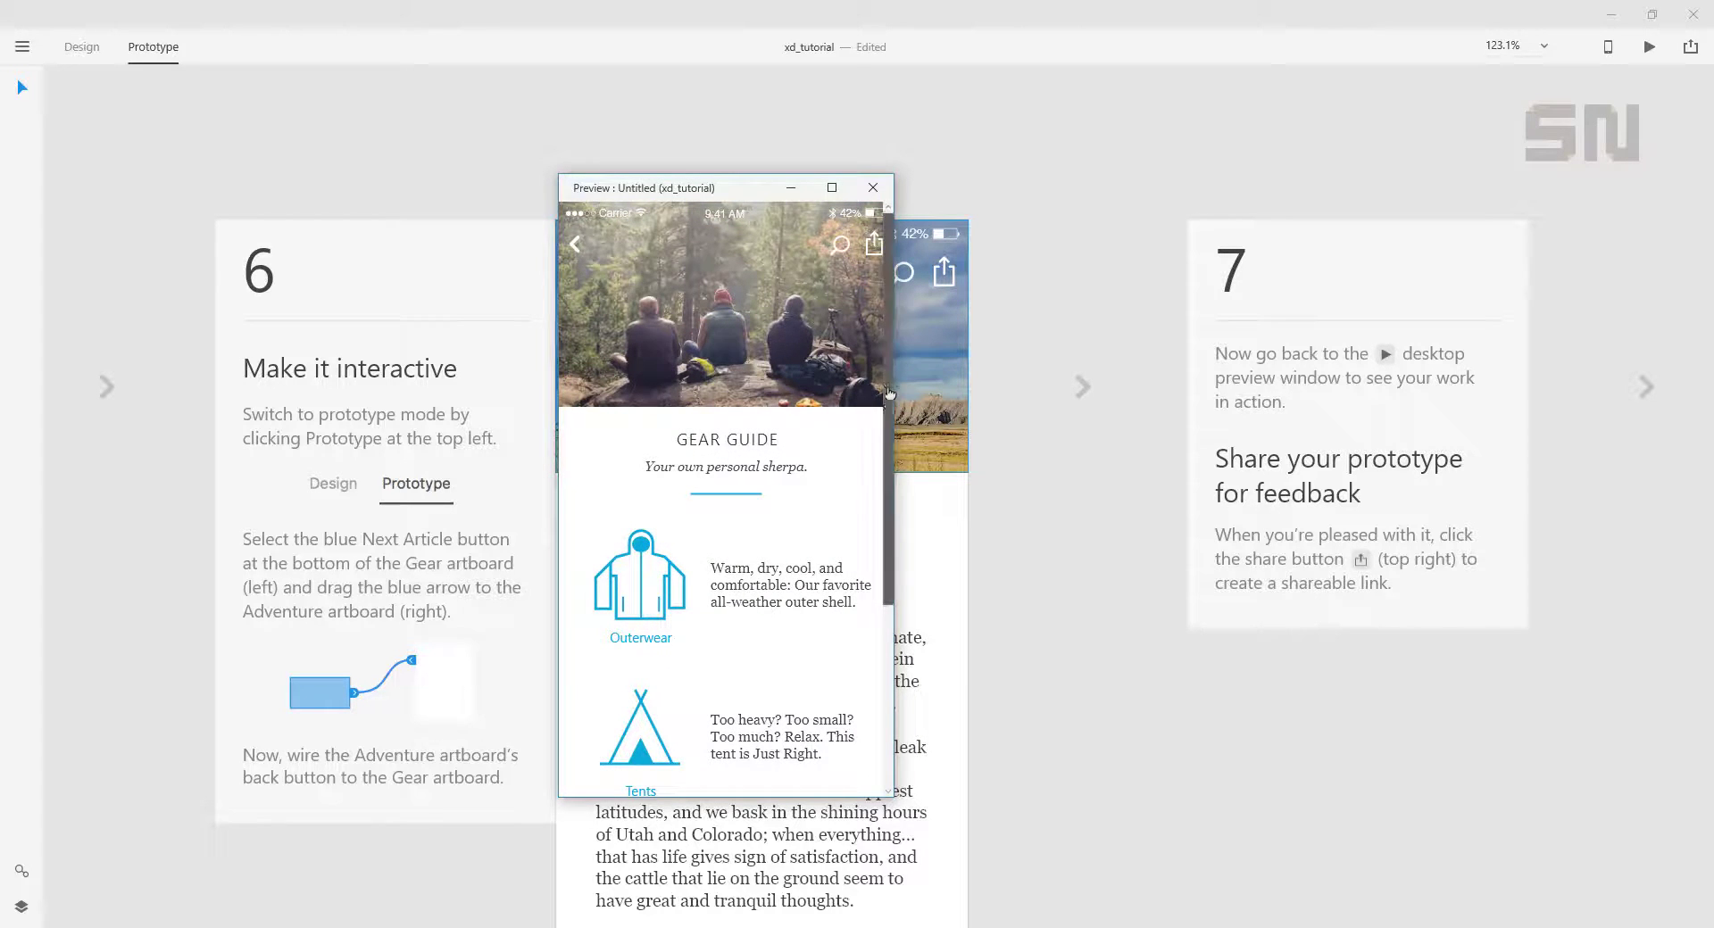
{"action": "scroll", "coordinate": [883, 378], "scroll_direction": "down", "scroll_amount": 5}
{"action": "scroll", "coordinate": [742, 491], "scroll_direction": "up", "scroll_amount": 5}
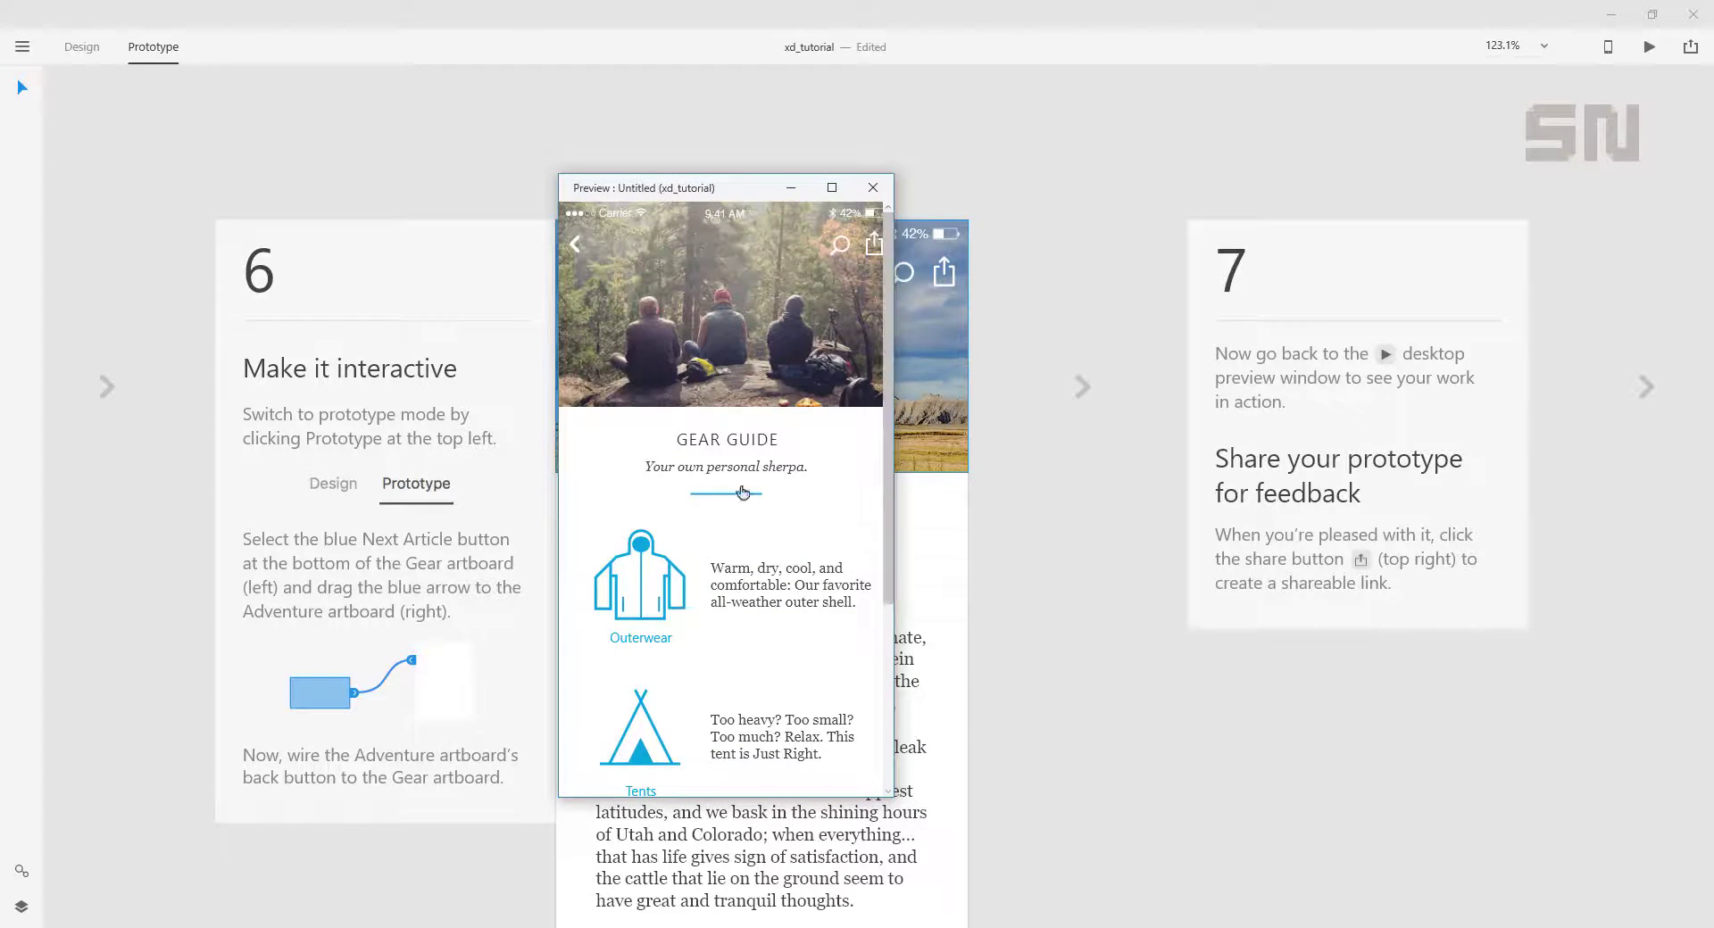
Open the Adventure page from the Gear Guide and navigate back to the Welcome to Campvibes screen.
{"action": "left_click", "coordinate": [723, 582]}
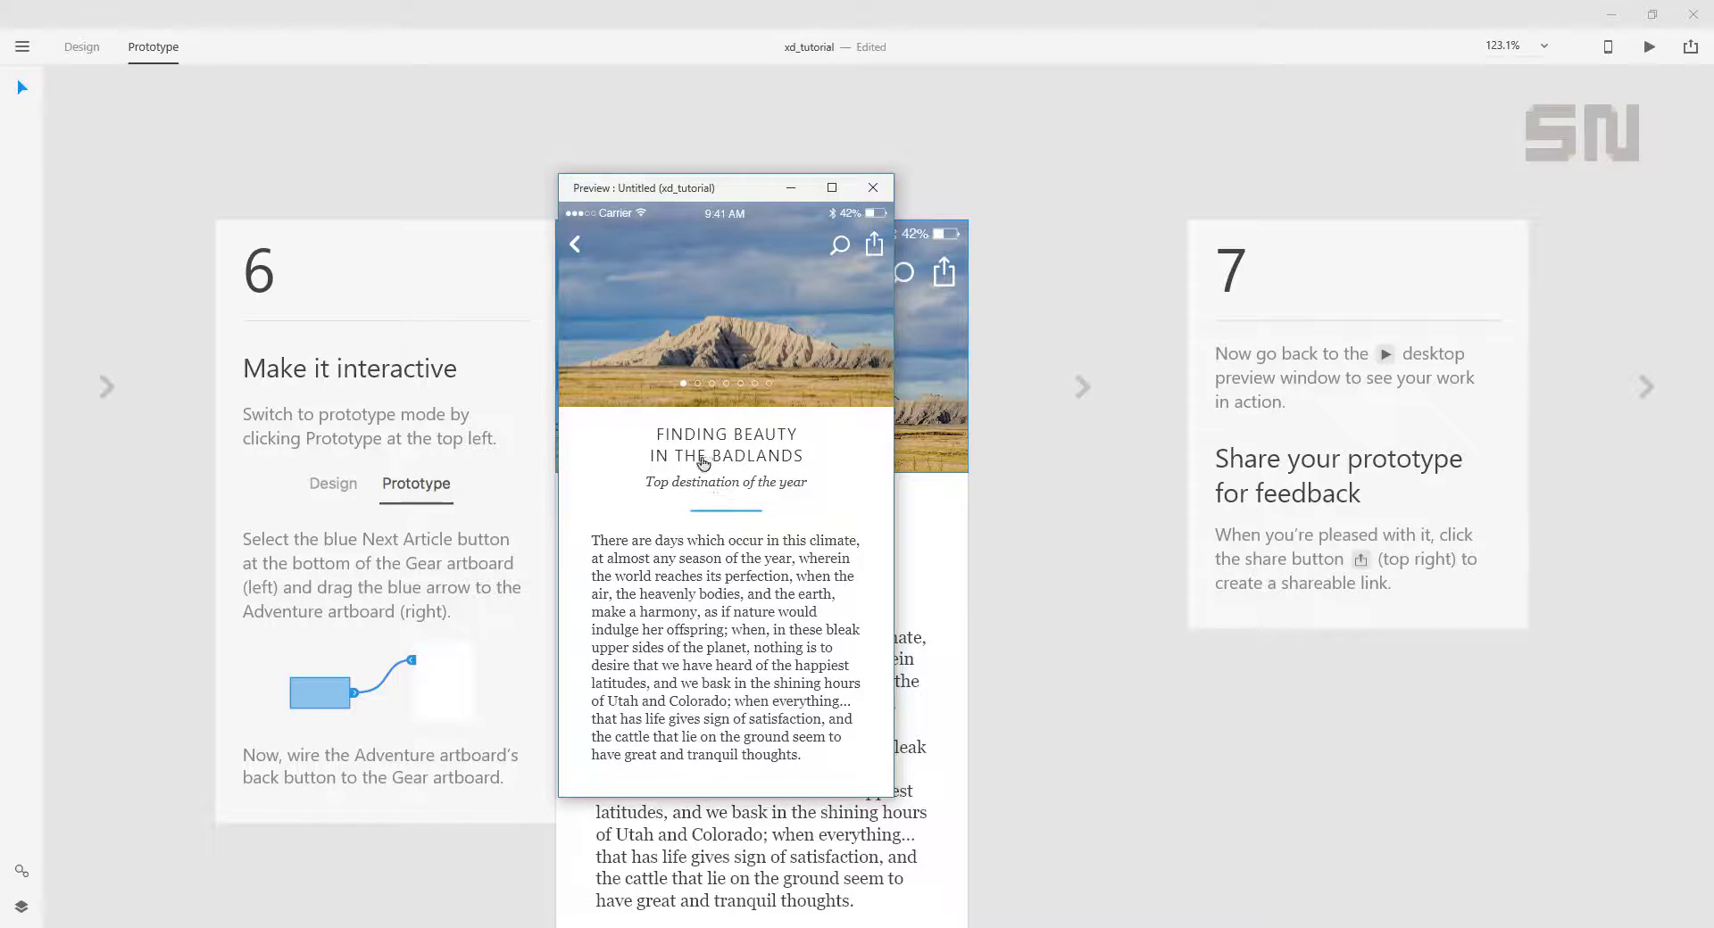
{"action": "left_click", "coordinate": [576, 247]}
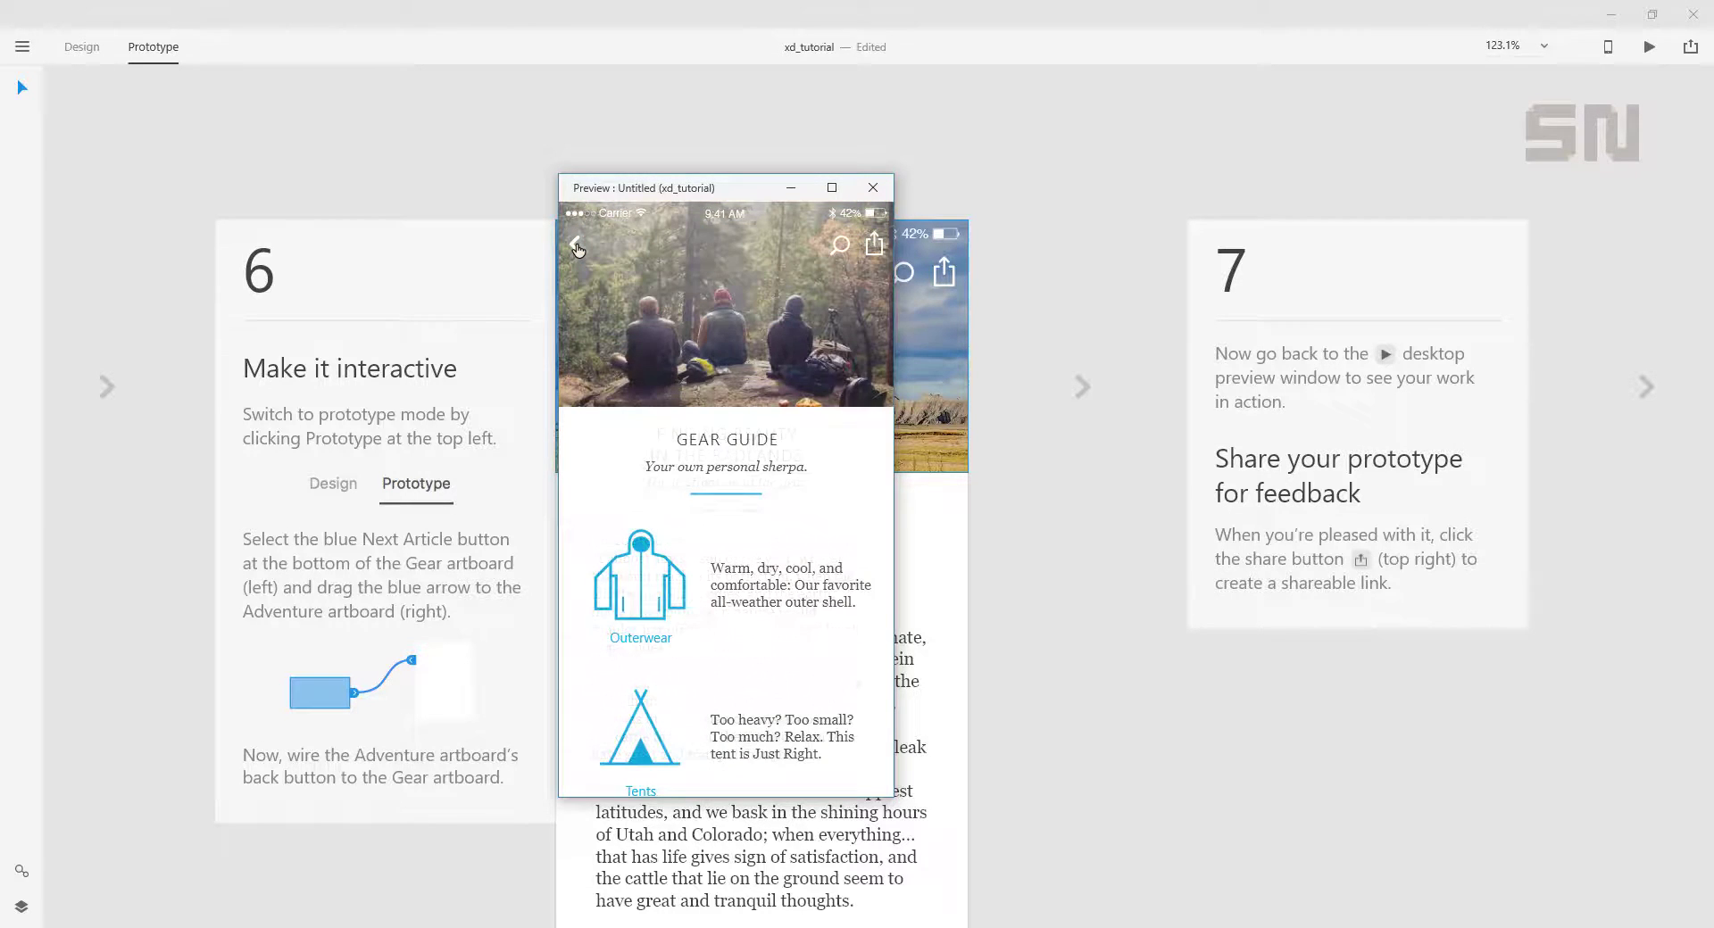
{"action": "left_click", "coordinate": [576, 246]}
{"action": "left_click", "coordinate": [576, 247]}
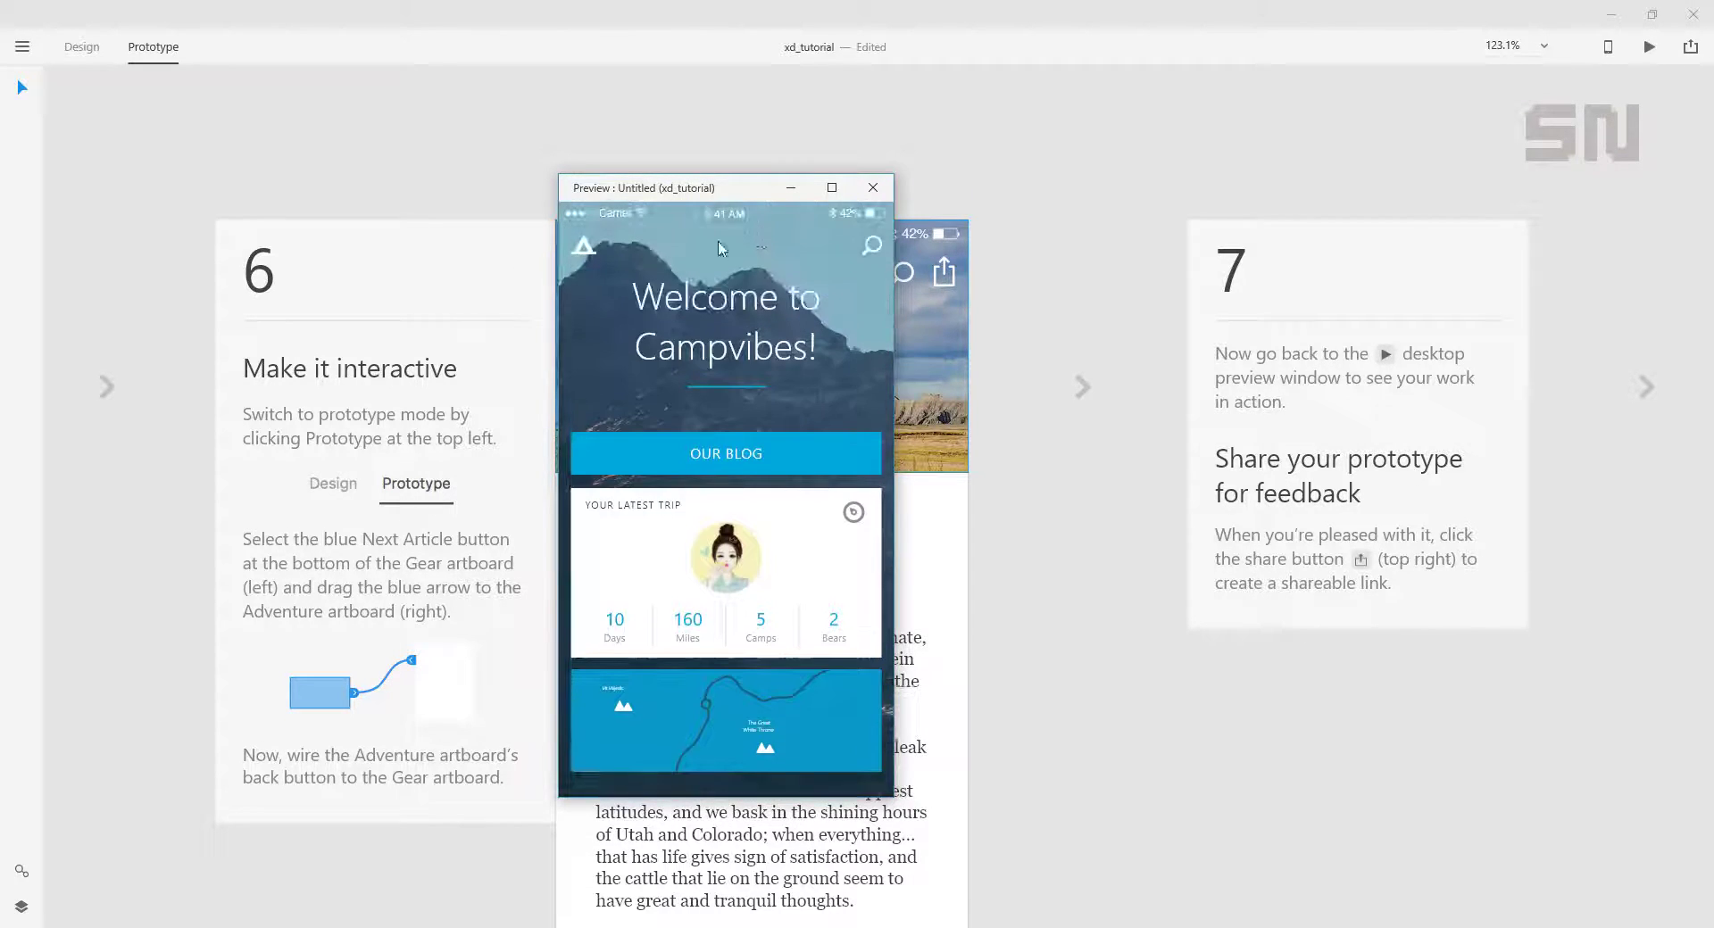